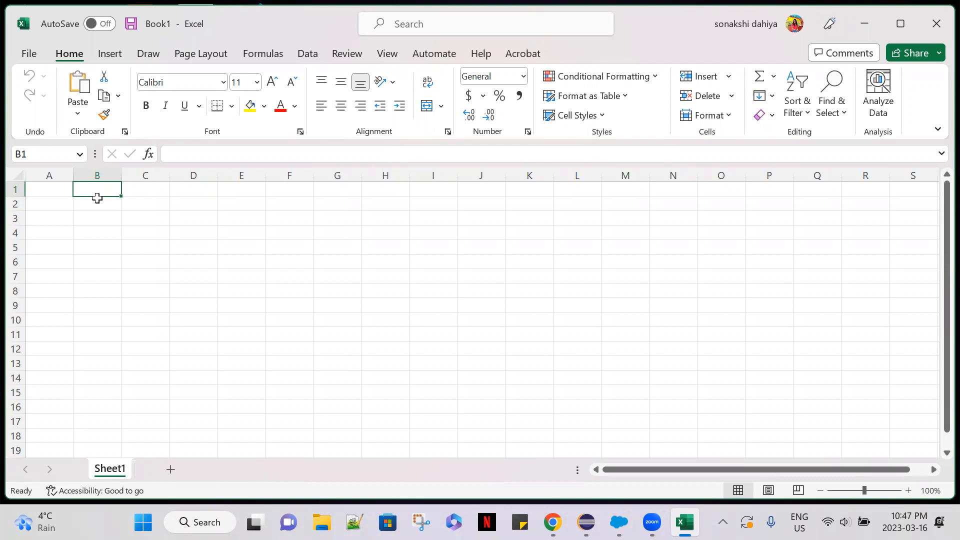
Enter the headings Position in cell B2 and Candidate in cell C2.
click(84, 208)
text(Position)
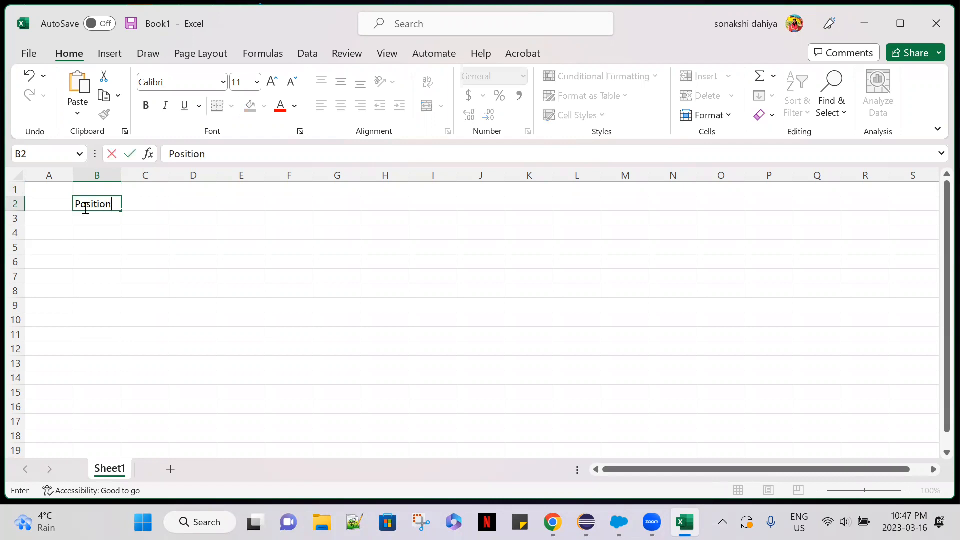
key(Tab)
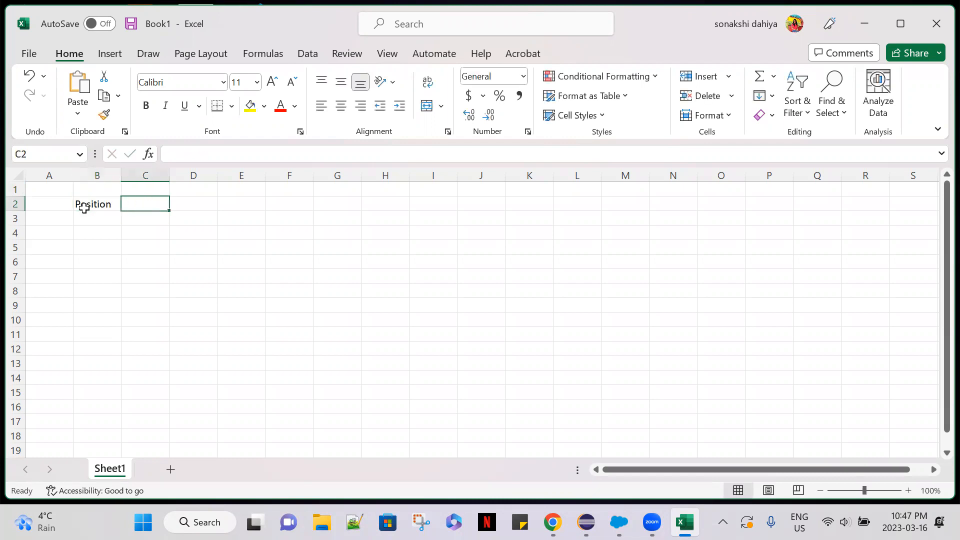
text(Candidate)
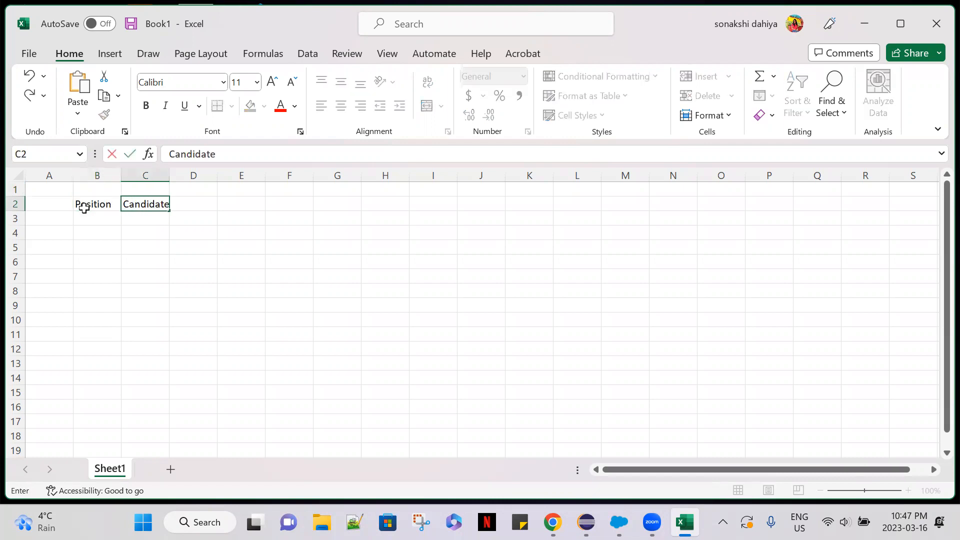
key(Tab)
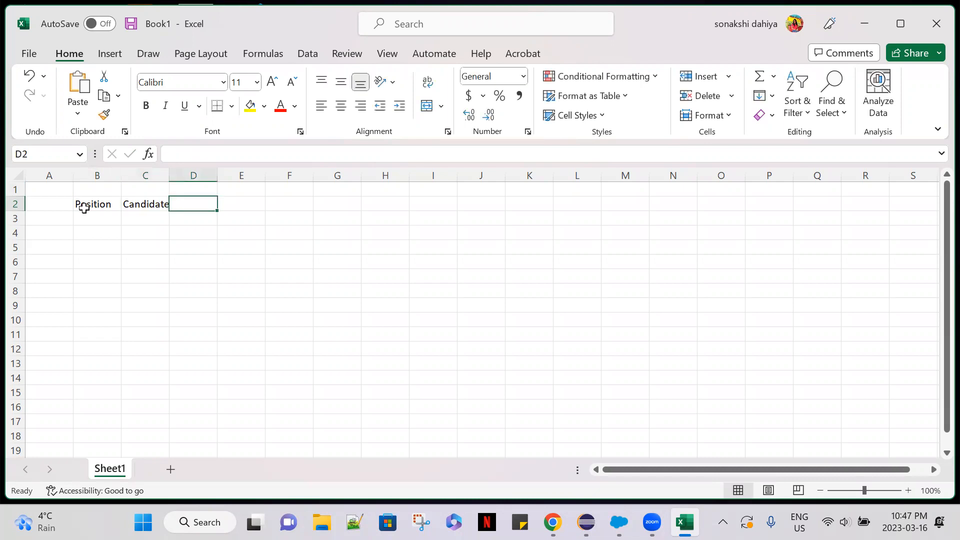
Enter the heading Job Application in cell D2.
text(Job a)
key(BackSpace)
text(Applicati)
key(BackSpace)
text(ion)
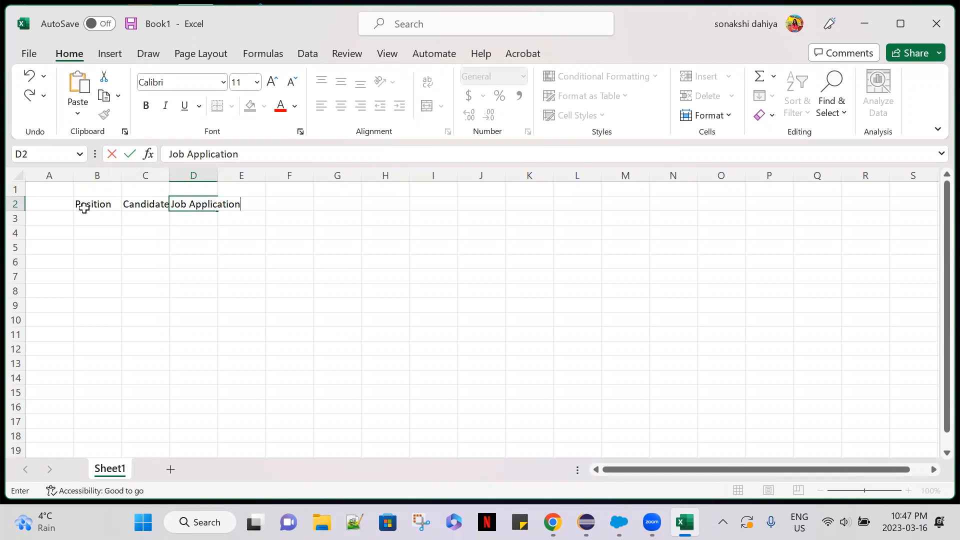
key(Tab)
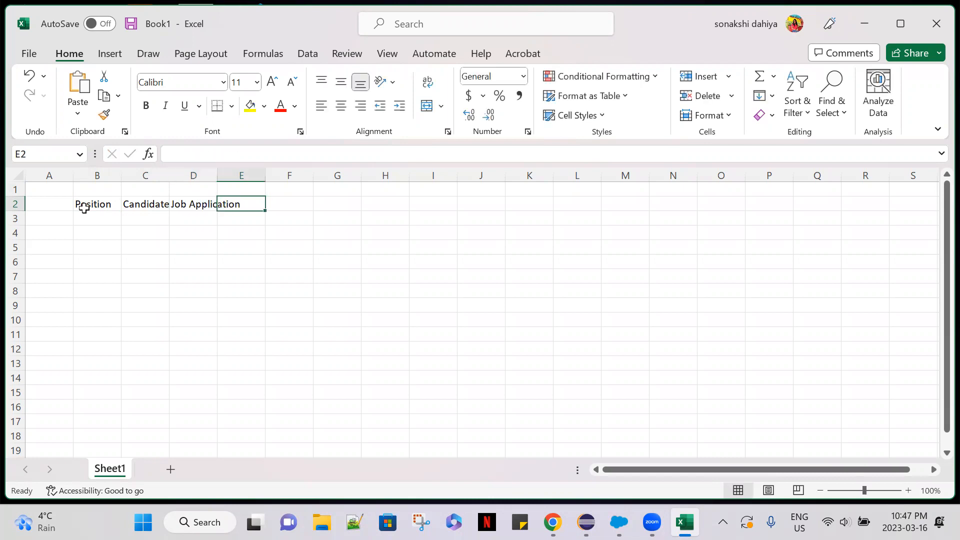
Widen columns C, D and E so the row 2 headings have enough room.
click(136, 175)
drag(173, 175, 390, 175)
click(225, 175)
click(299, 175)
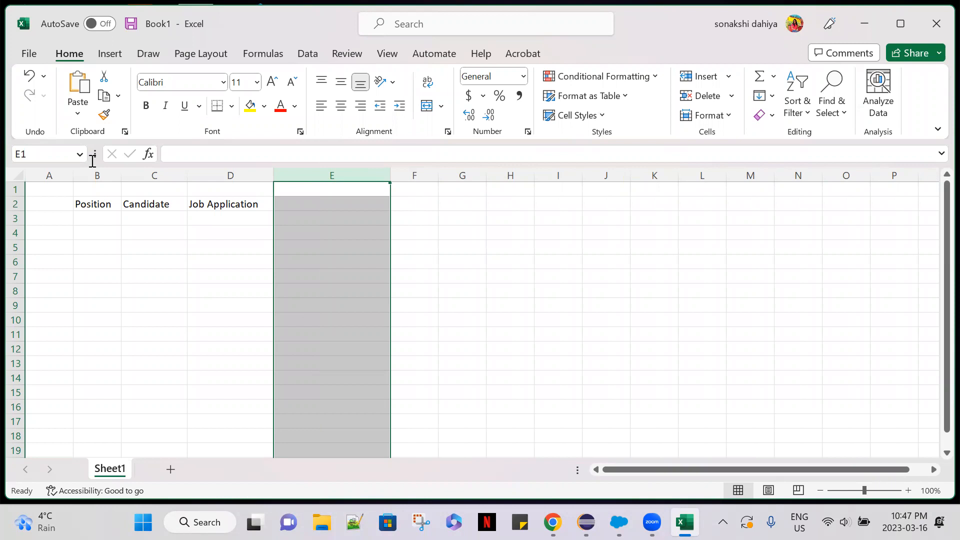
Enter the heading Review in cell E2, and adjust the widths by narrowing column E and widening column F.
key(alt+Tab)
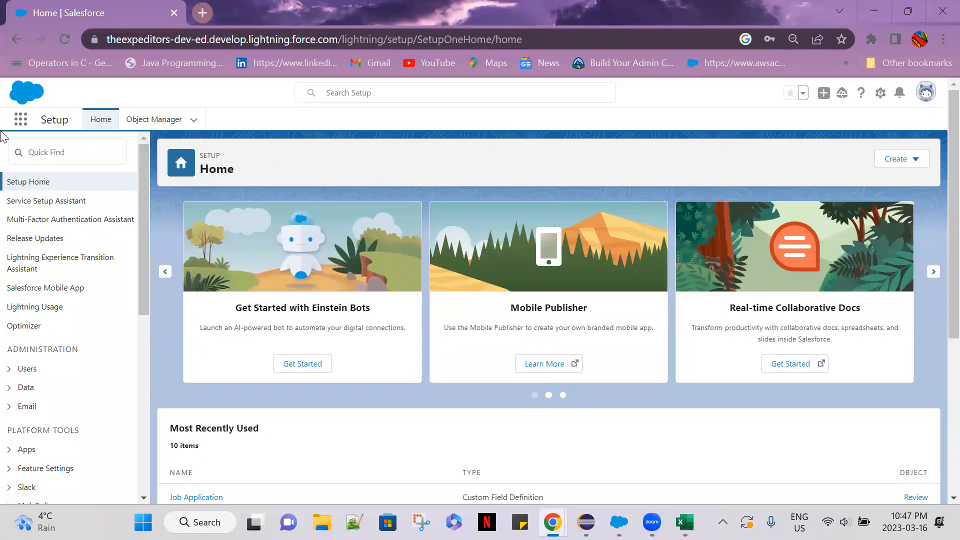
key(alt+Tab)
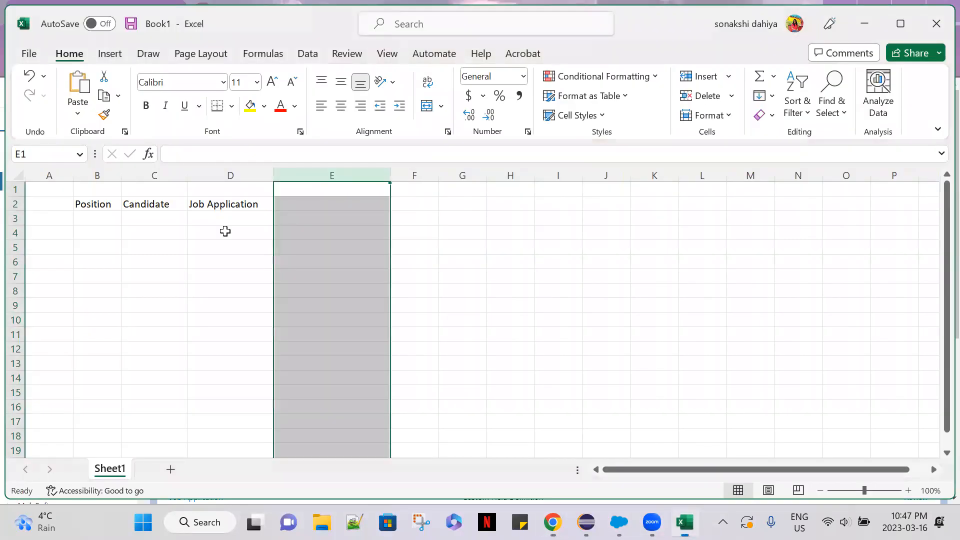
click(305, 206)
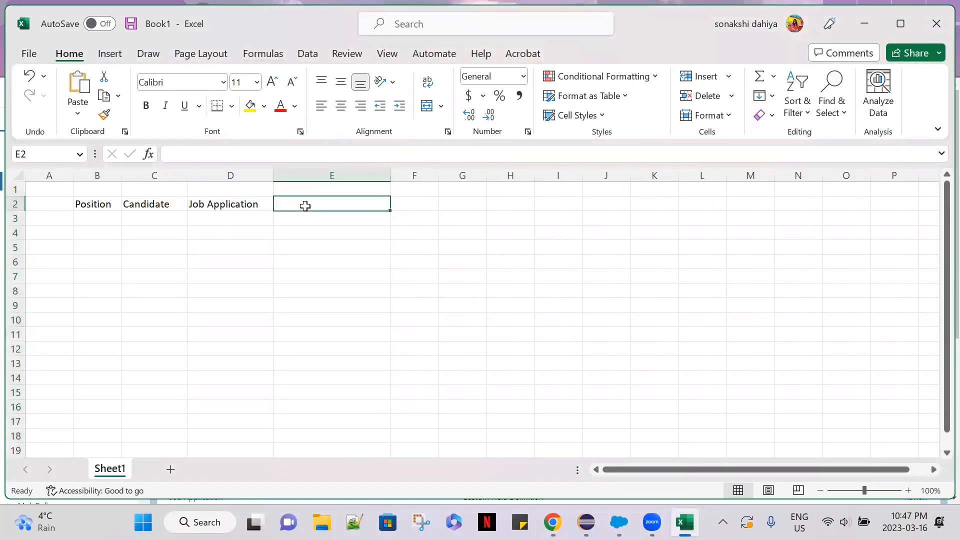
text(Review)
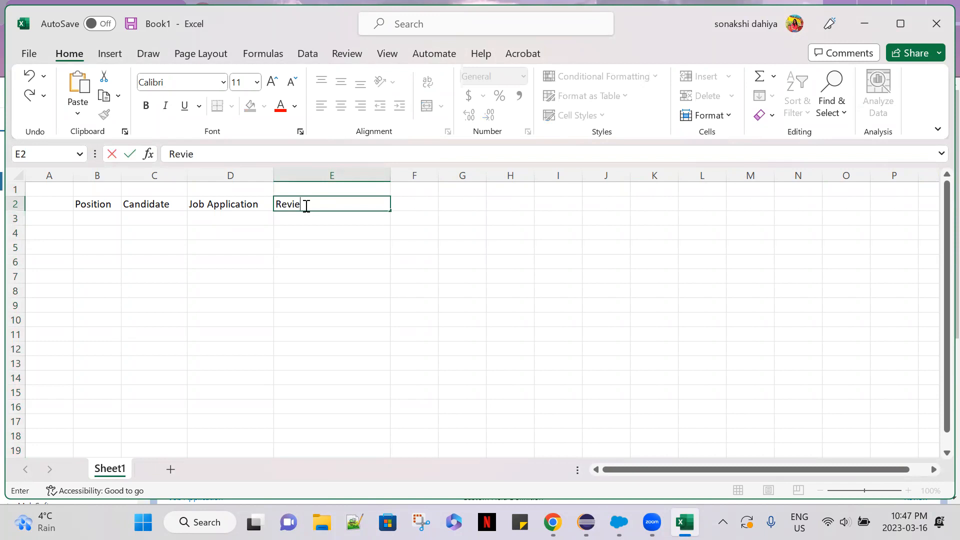
key(Tab)
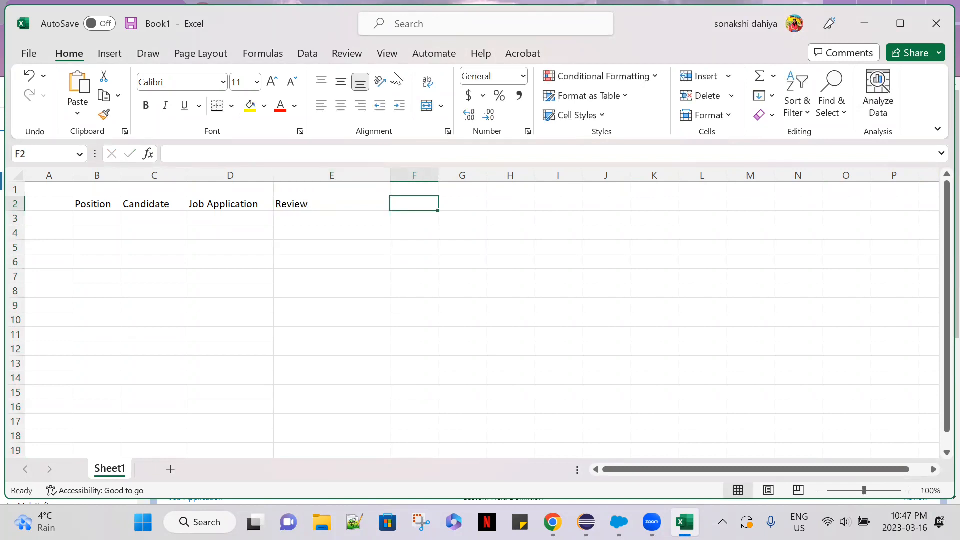
click(370, 174)
drag(390, 174, 435, 178)
click(366, 202)
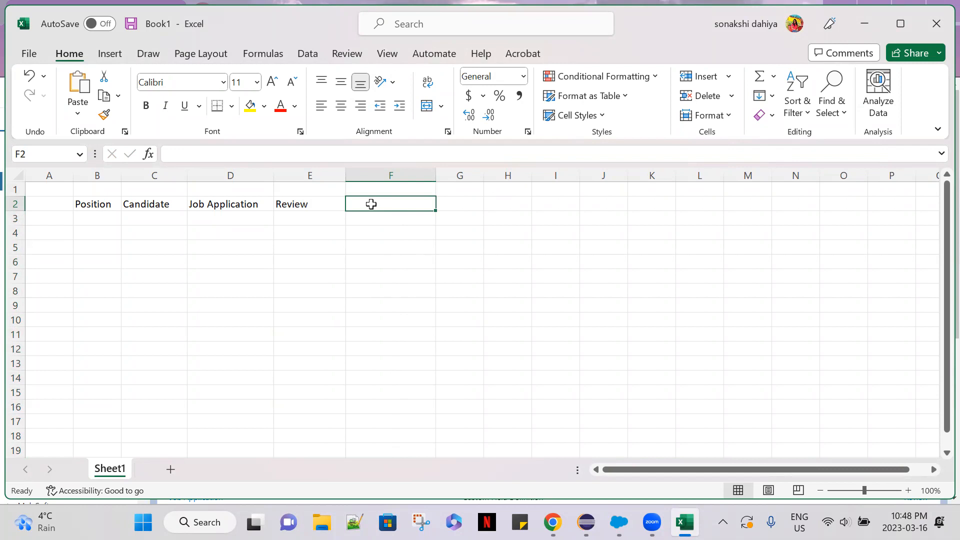
text(Can)
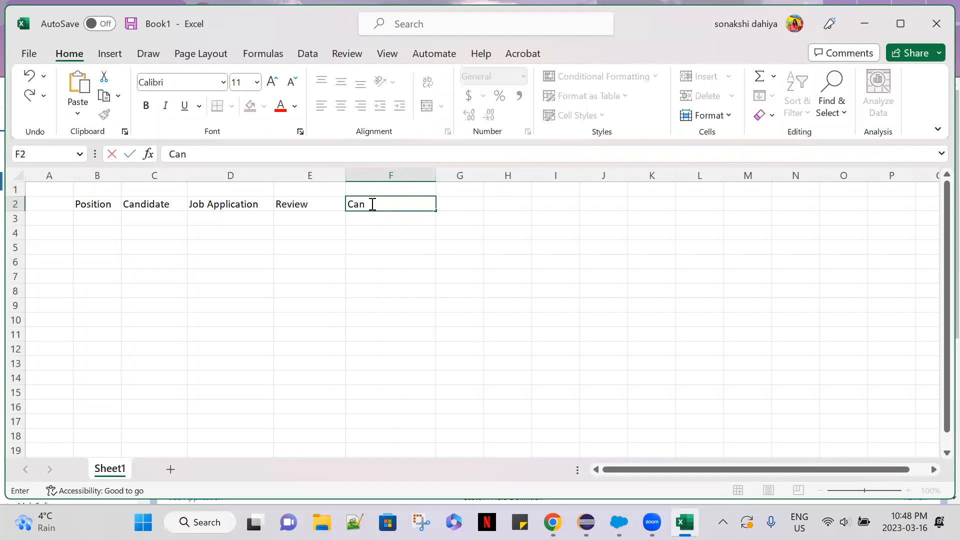
text(didate)
key(Tab)
key(Tab)
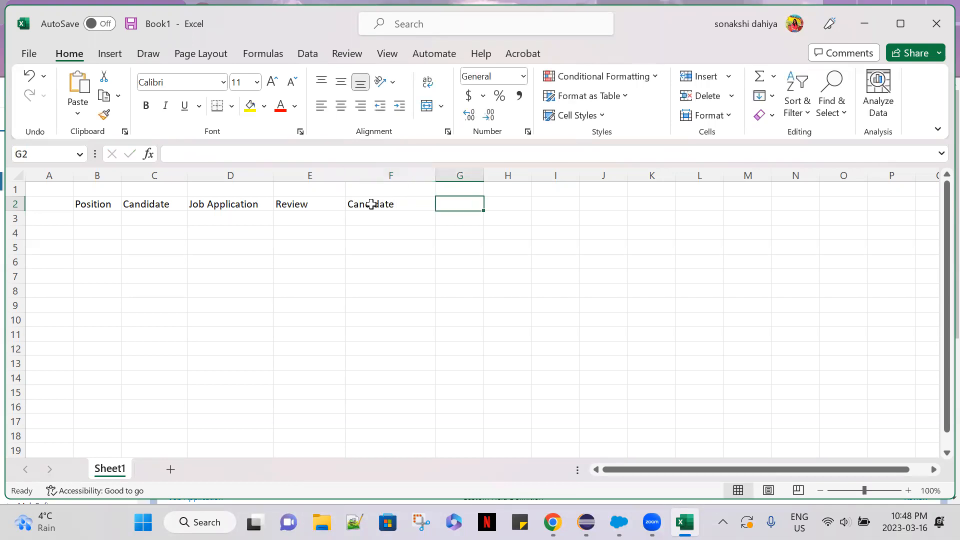
key(shift+Tab)
mouse_move(552, 522)
click(384, 203)
key(BackSpace)
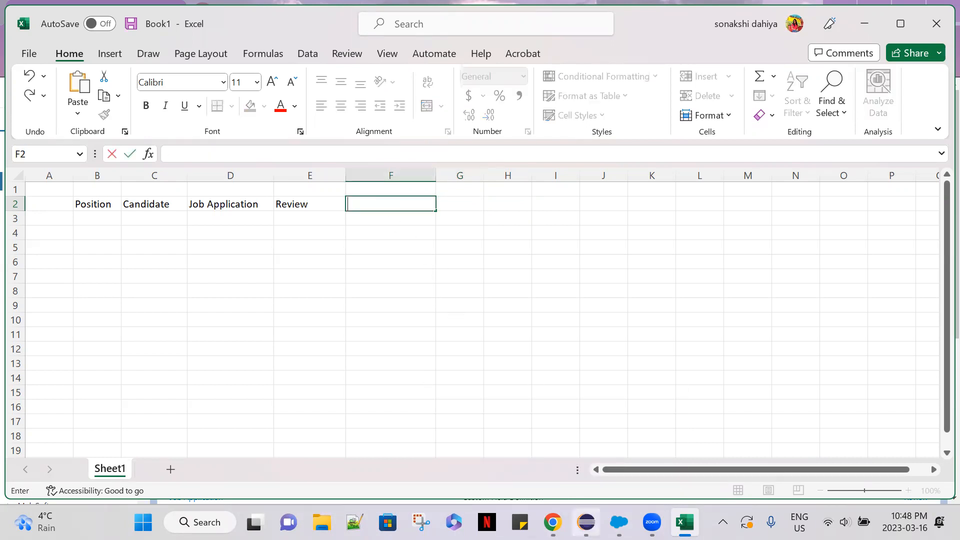
click(354, 203)
text(We)
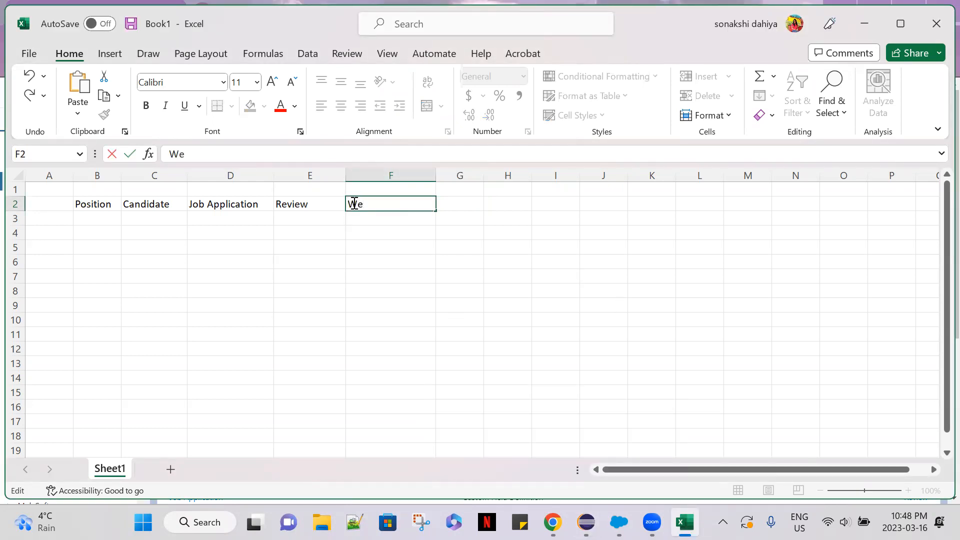
text(b Site)
key(BackSpace)
key(BackSpace)
key(BackSpace)
key(BackSpace)
key(BackSpace)
key(BackSpace)
key(BackSpace)
key(BackSpace)
Enter the heading Employment Website in cell F2 and widen columns F and G.
text(Employment Website)
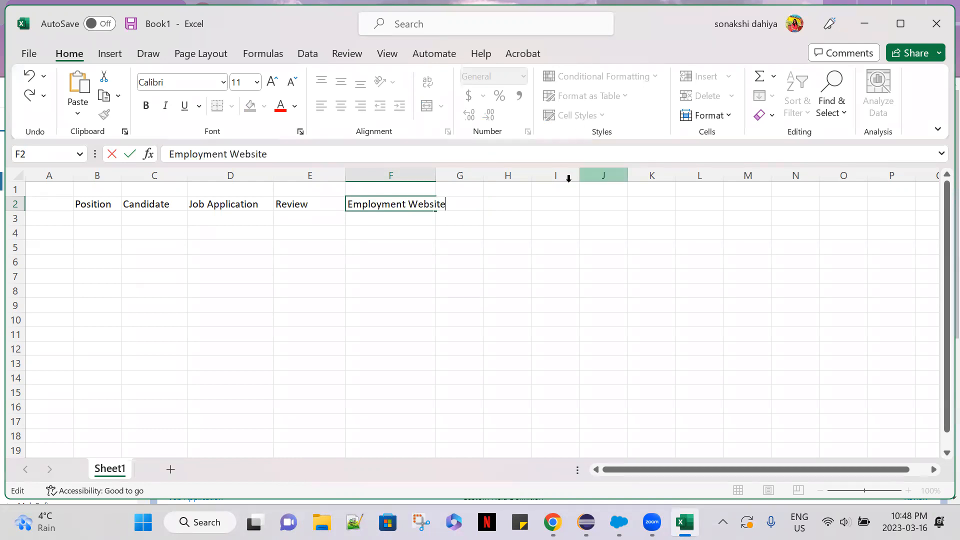
key(ctrl+Return)
click(465, 213)
click(467, 202)
drag(499, 173, 526, 173)
drag(436, 173, 456, 173)
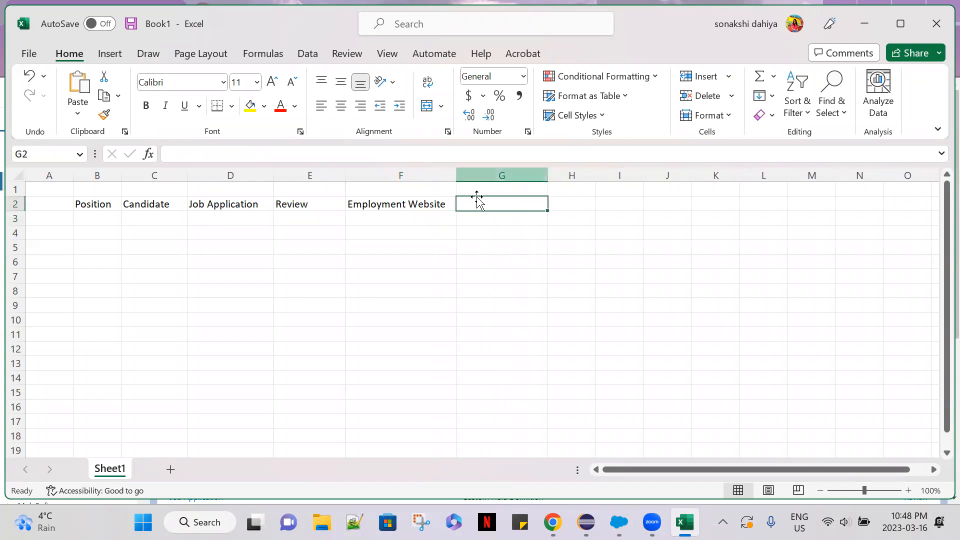
Enter the heading Job Posting in cell G2 and narrow the Review column.
text(Job)
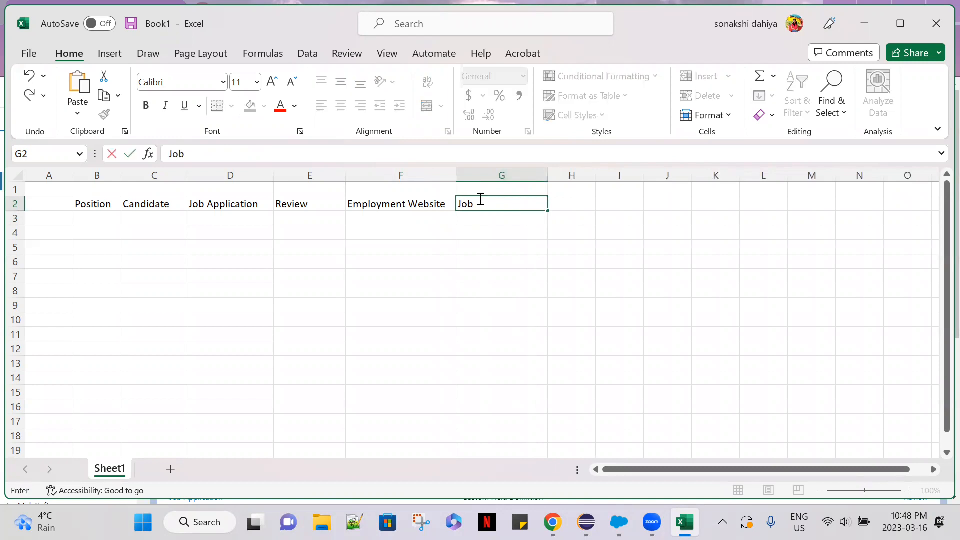
text( Posting)
click(320, 175)
drag(346, 175, 326, 175)
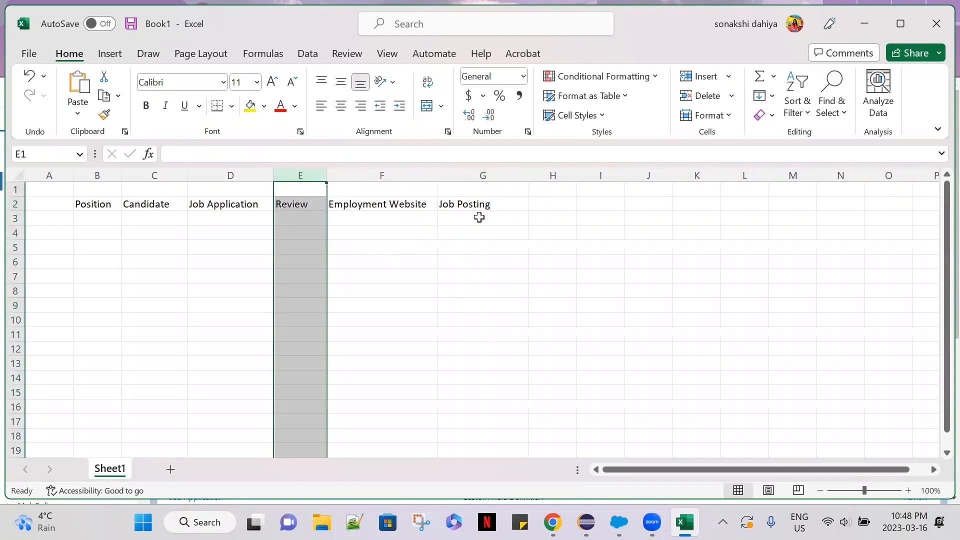
Enter the heading Recruiter in cell A2.
click(159, 261)
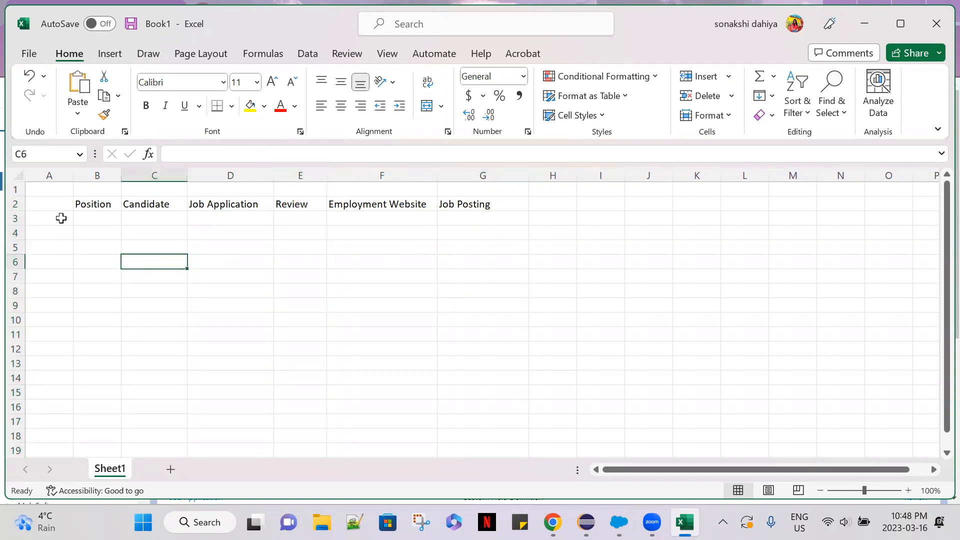
click(50, 202)
text(Recruiter)
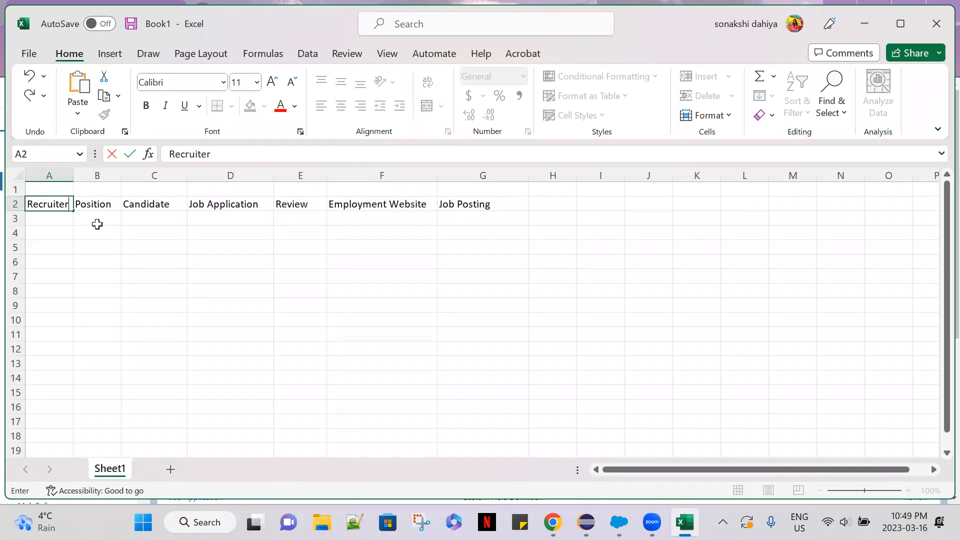
click(35, 216)
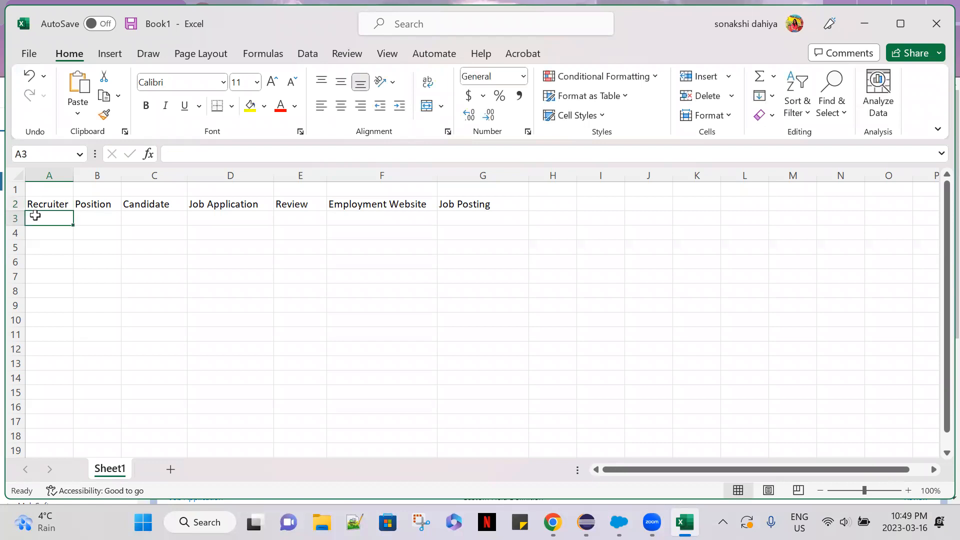
Replace the heading in cell A2 with Actors and enter Recruiters below it in A3.
click(36, 200)
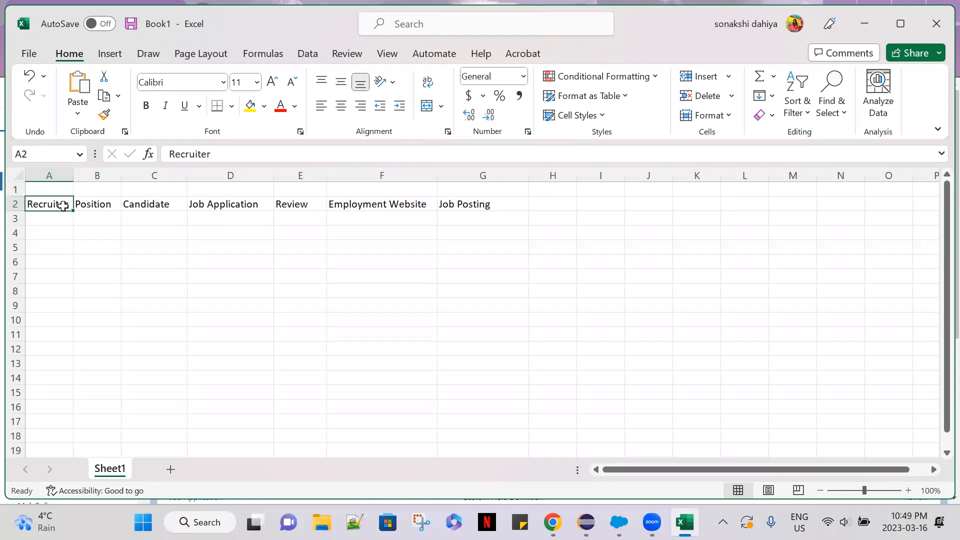
key(BackSpace)
text(Actors)
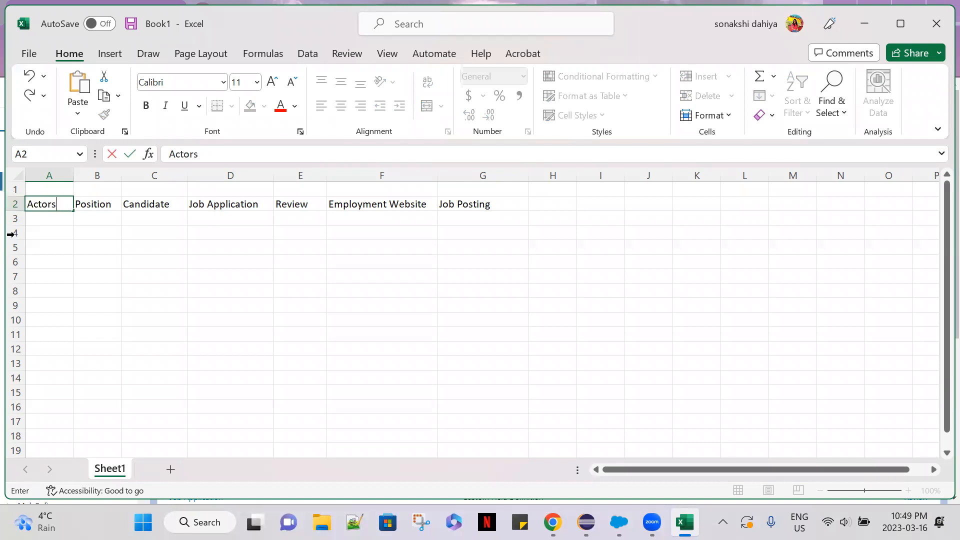
click(36, 217)
text(Re)
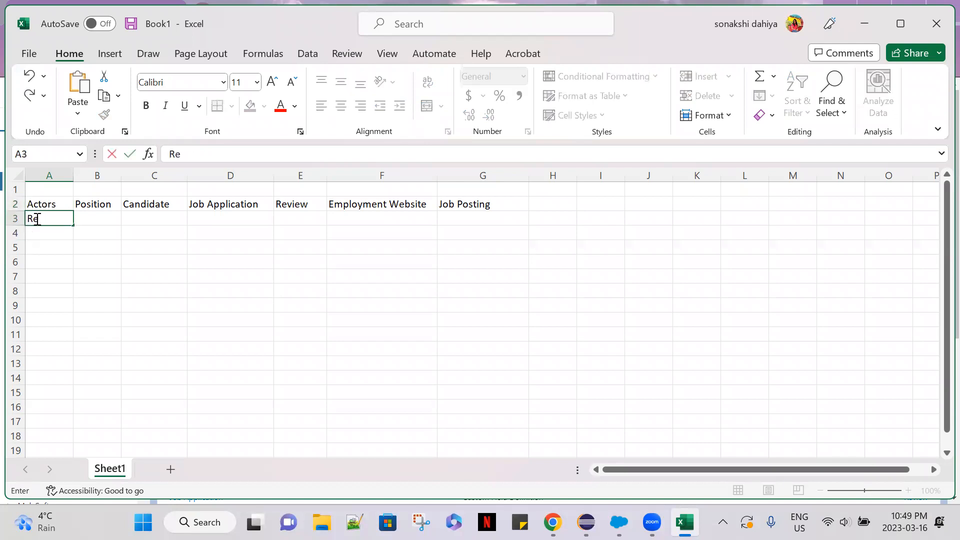
text(cruiters)
Widen columns A, B and C.
click(78, 248)
drag(73, 175, 203, 174)
drag(270, 174, 328, 175)
Enter Hiring Manager in cell A4 and widen column A further to give the text more room.
click(54, 233)
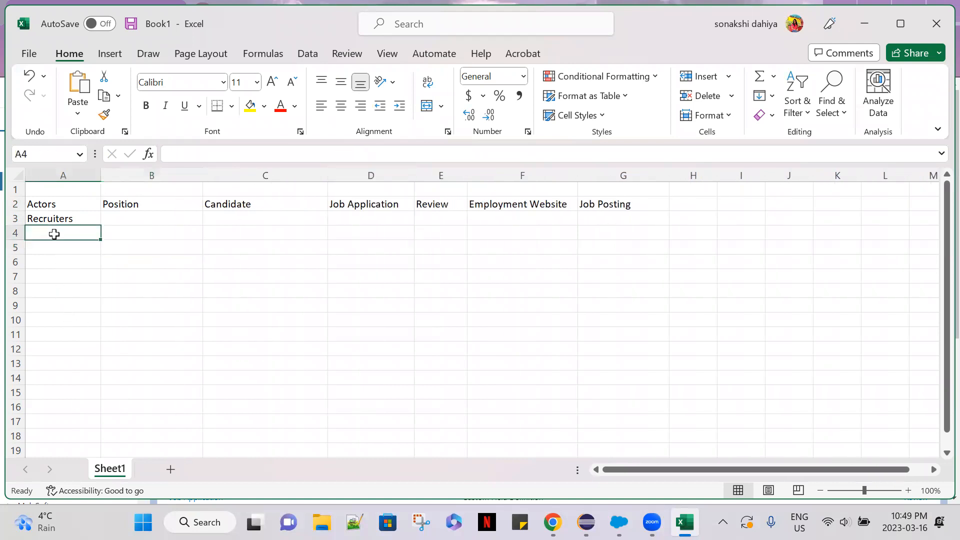
text(Hiring Manager)
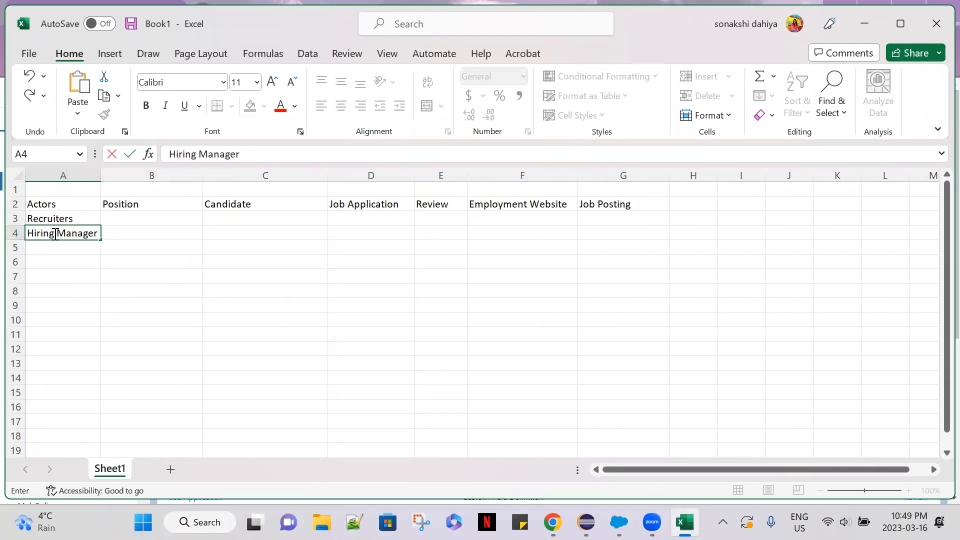
click(75, 172)
drag(101, 175, 134, 172)
Add the actors Interviewer in cell A5 and Employee in cell A6.
click(44, 246)
text(Interv)
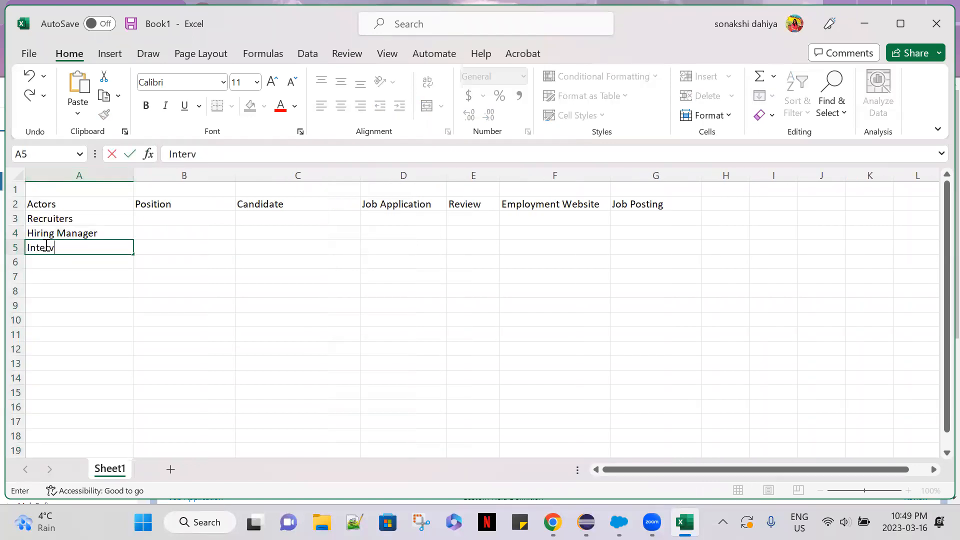
text(iewer)
click(86, 259)
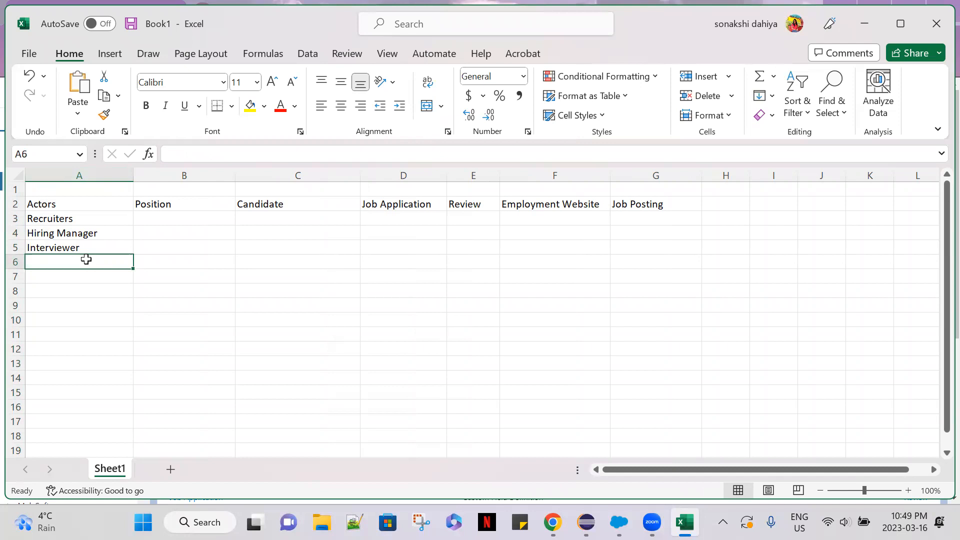
text(Employee)
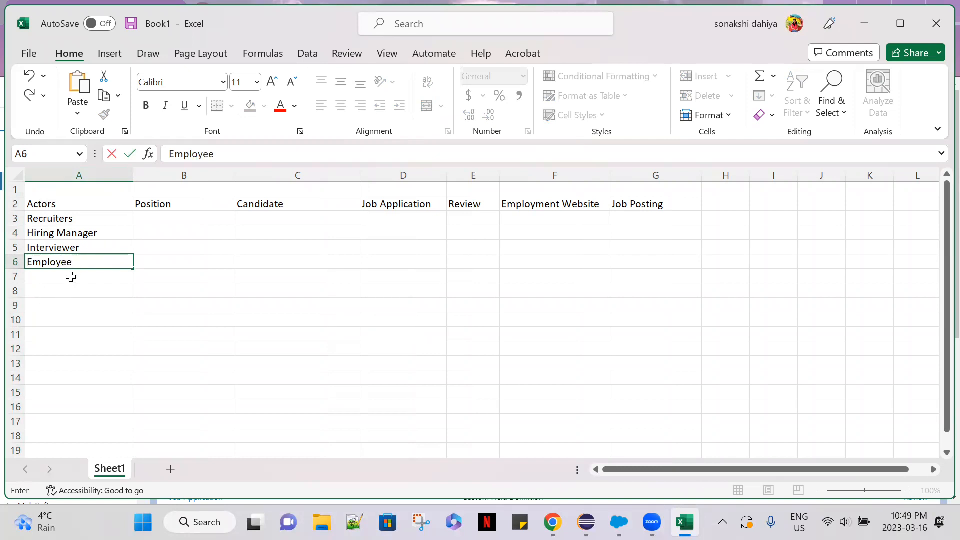
Make the headings in A2:G2 bold and narrow columns B and C.
drag(49, 203, 680, 205)
click(146, 105)
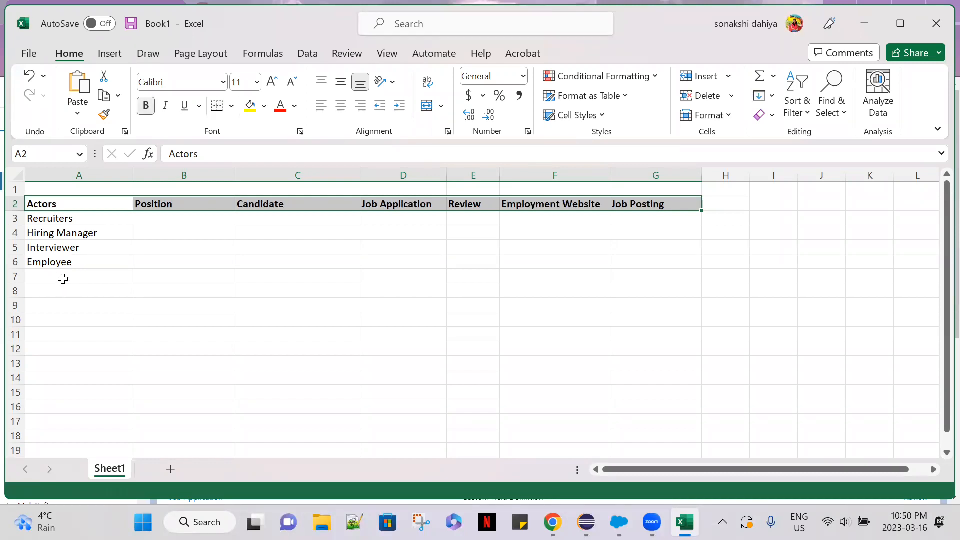
click(61, 277)
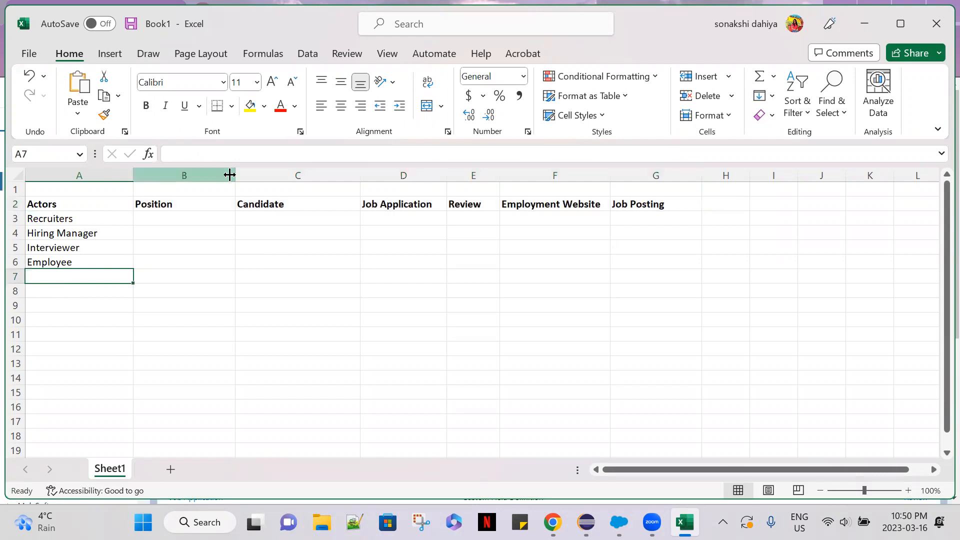
drag(235, 172, 216, 171)
mouse_move(340, 179)
mouse_down()
mouse_move(301, 180)
mouse_move(323, 180)
mouse_up()
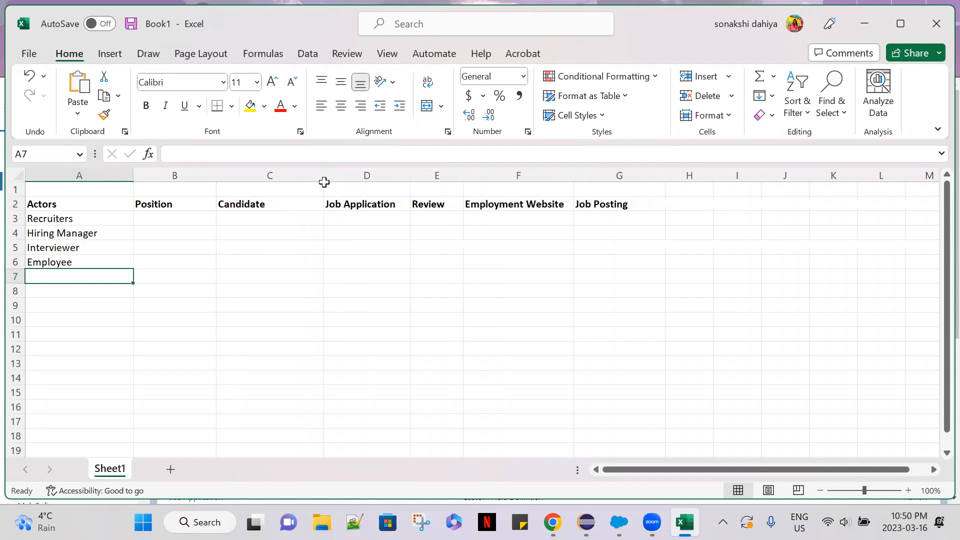
Widen columns D, E, F and G to give the object headings more room.
drag(410, 176, 508, 180)
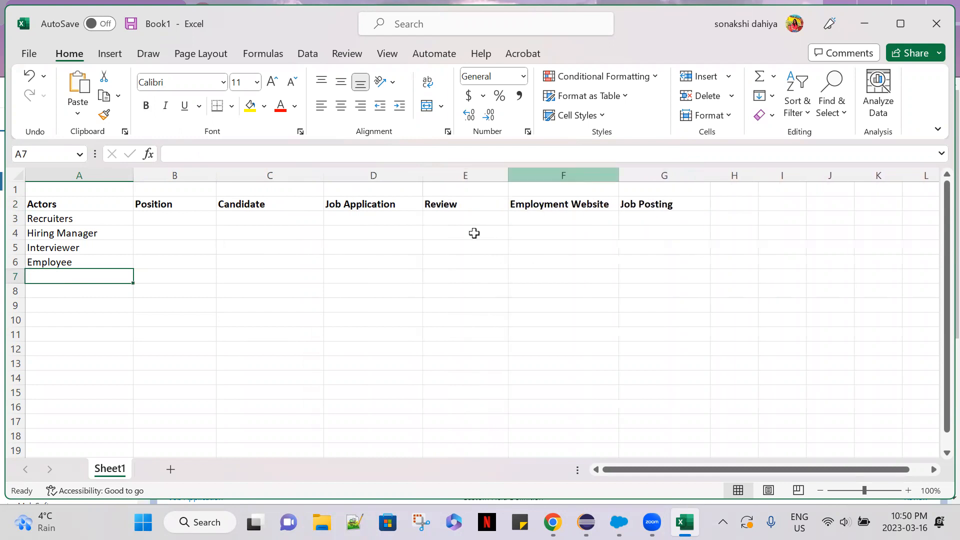
drag(619, 175, 634, 176)
drag(710, 176, 736, 176)
click(320, 278)
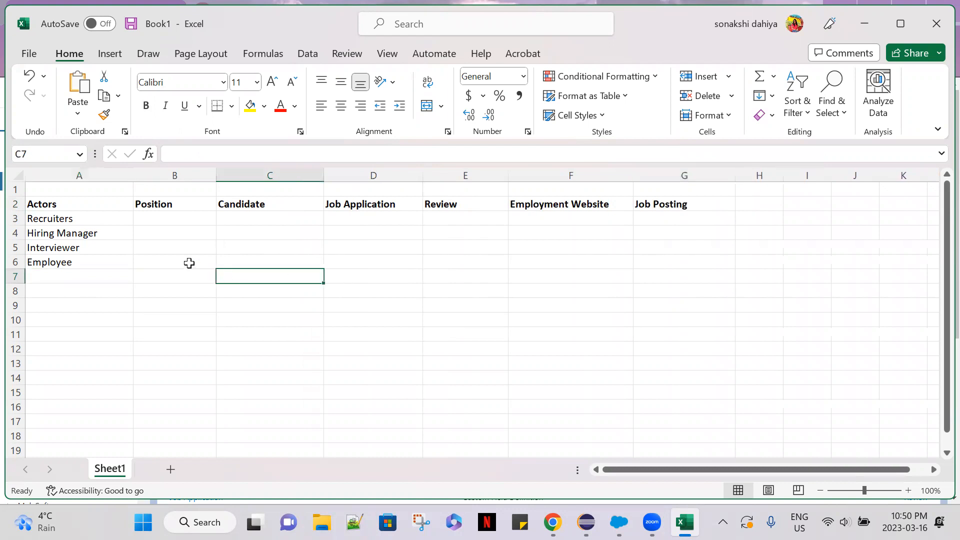
click(49, 219)
click(146, 219)
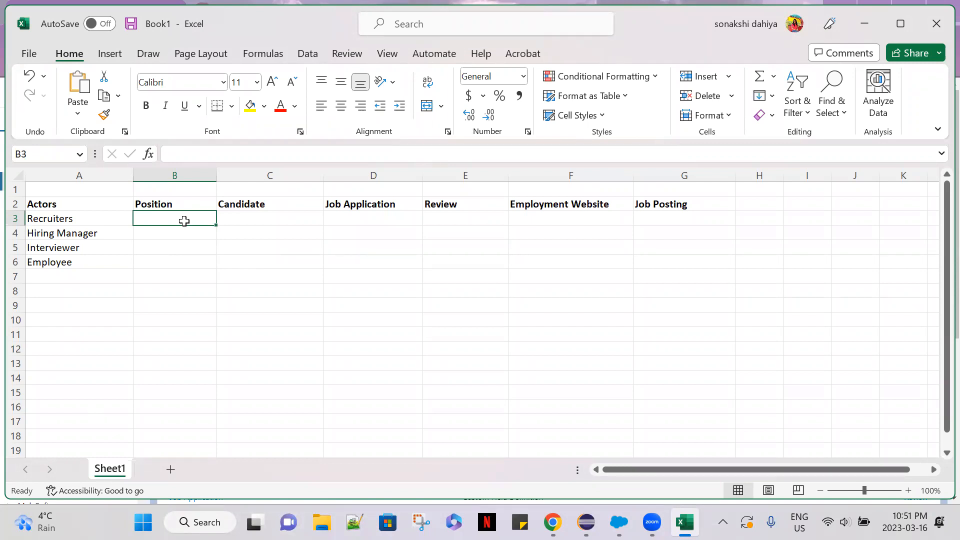
click(17, 493)
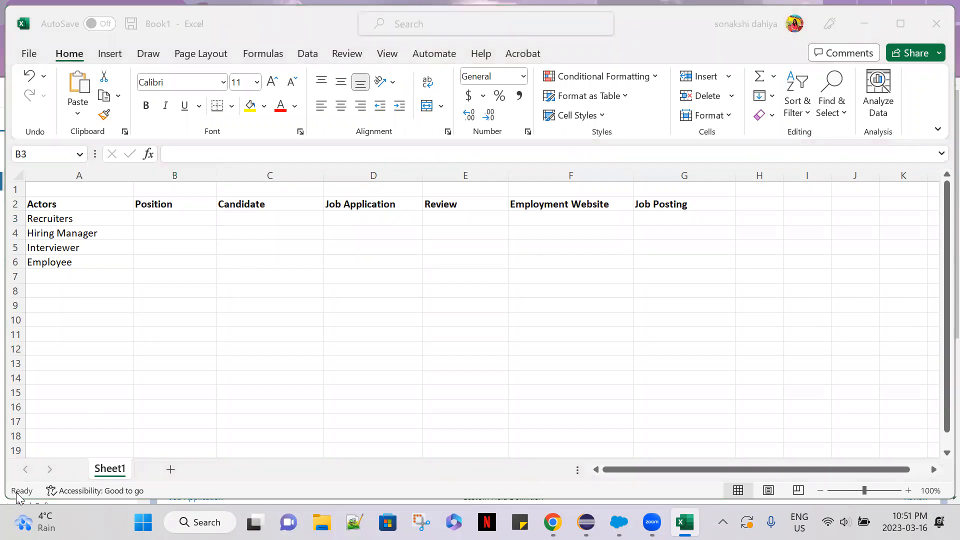
click(251, 361)
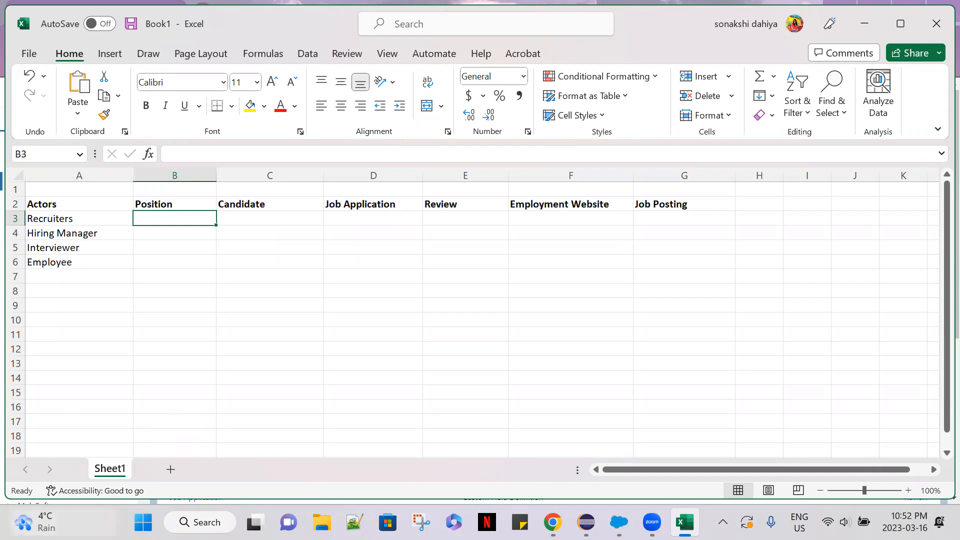
click(205, 258)
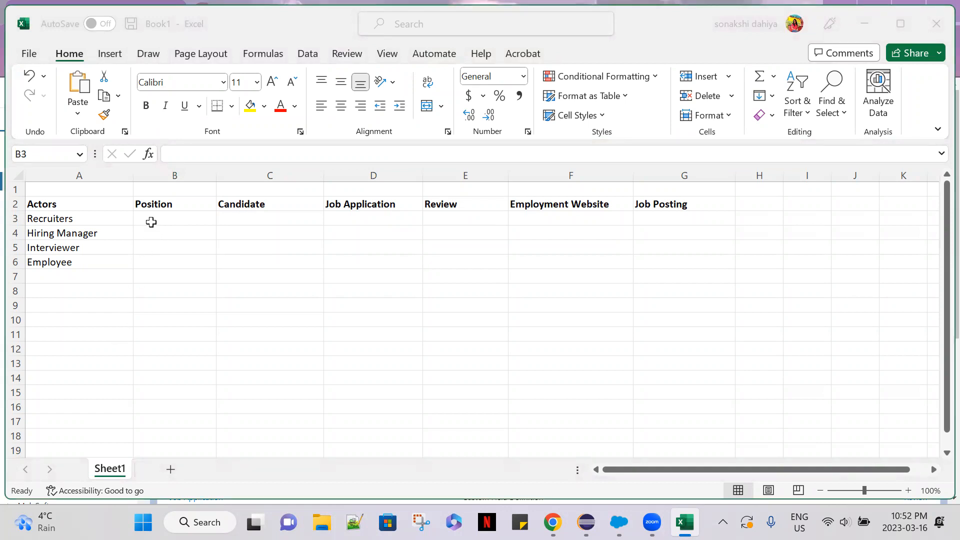
Enter the abbreviation CRED in cell B3 as the Recruiters' access to Position.
click(156, 215)
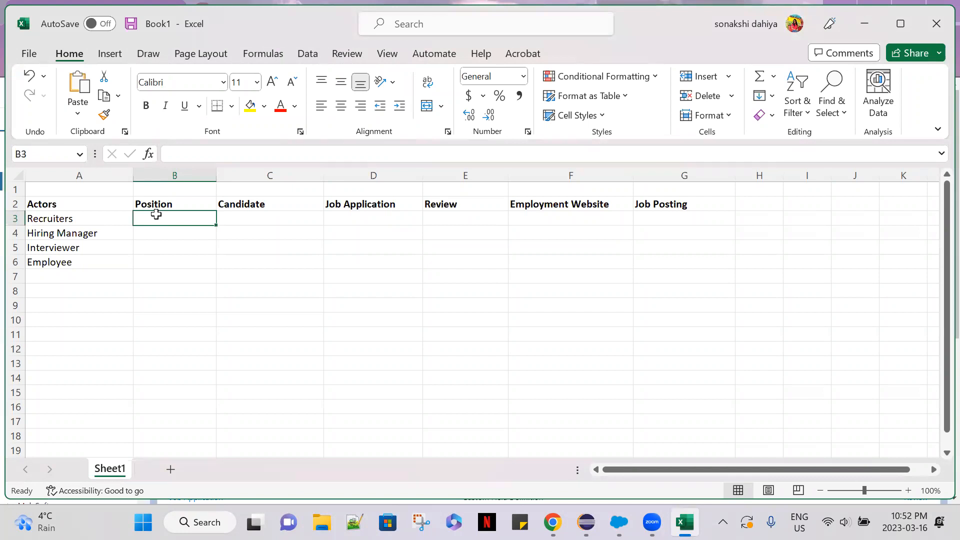
text(Create)
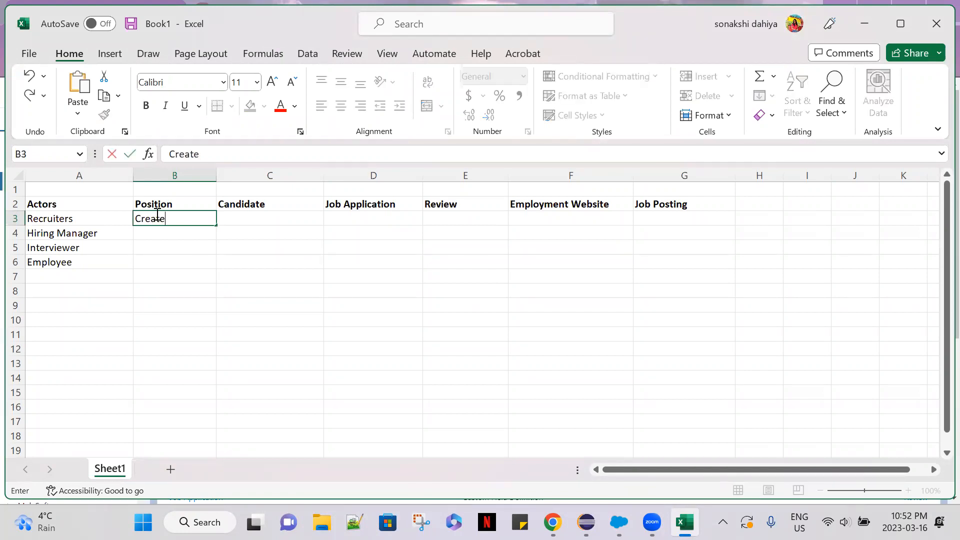
key(BackSpace)
key(BackSpace)
key(BackSpace)
key(BackSpace)
key(BackSpace)
text(RED)
click(232, 215)
Replace the abbreviation in cell B3 with the full wording Create, Read, Edit, Delete.
click(182, 218)
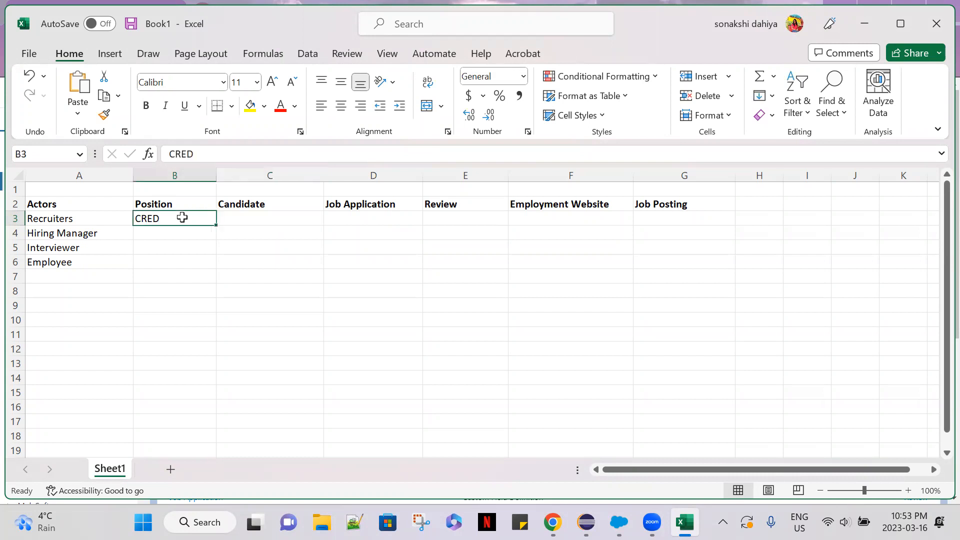
drag(198, 151, 176, 150)
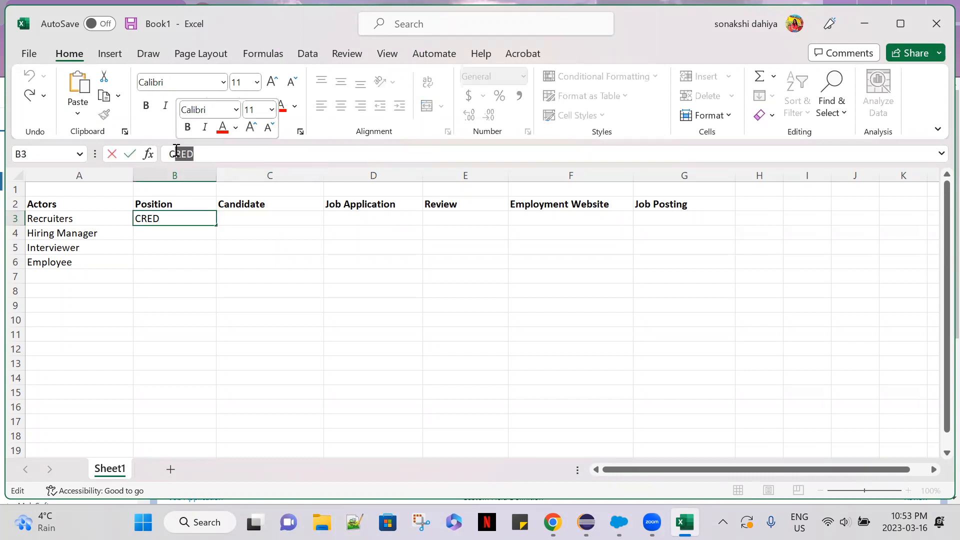
key(BackSpace)
text(reate)
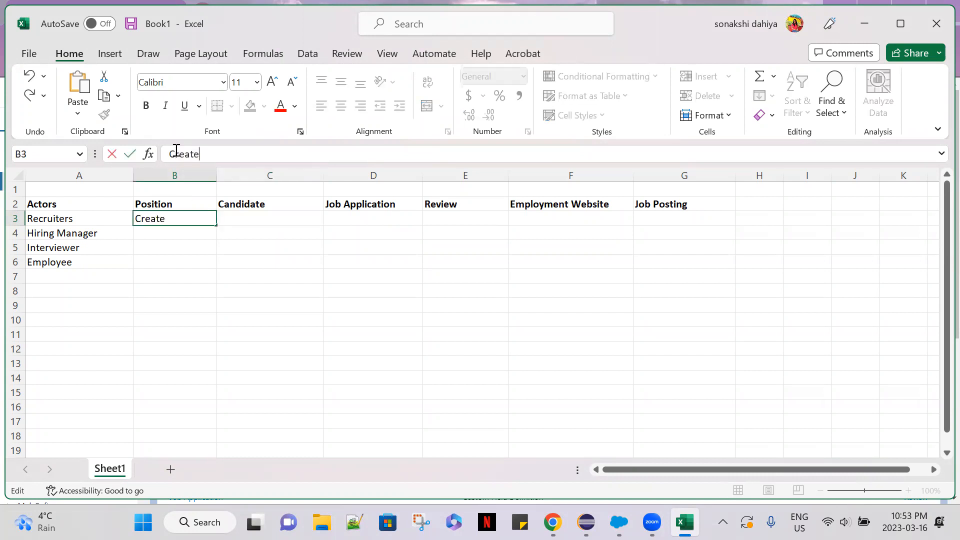
text(, Read, Edit, Delete)
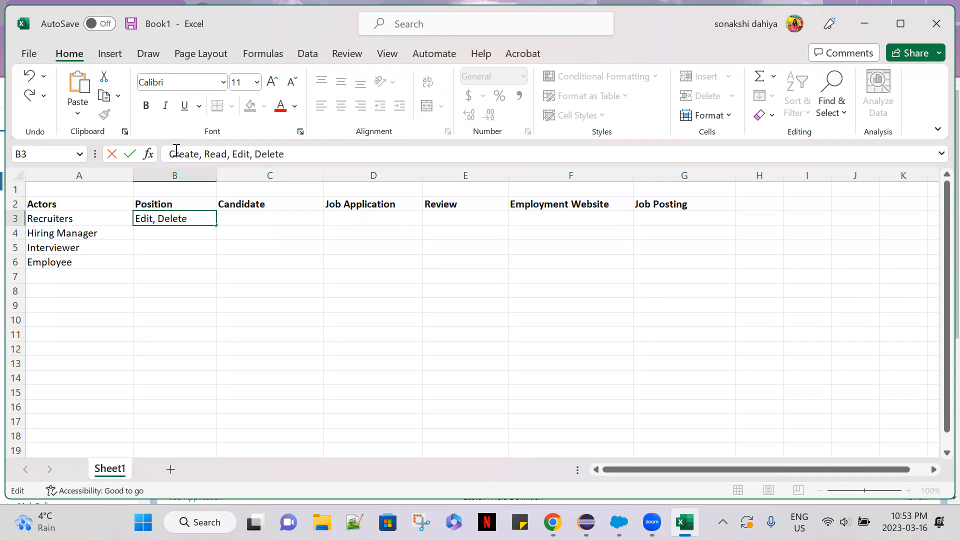
Remove Delete from the end of the list in B3, leaving Create, Read, Edit, and widen column B.
drag(294, 155, 259, 154)
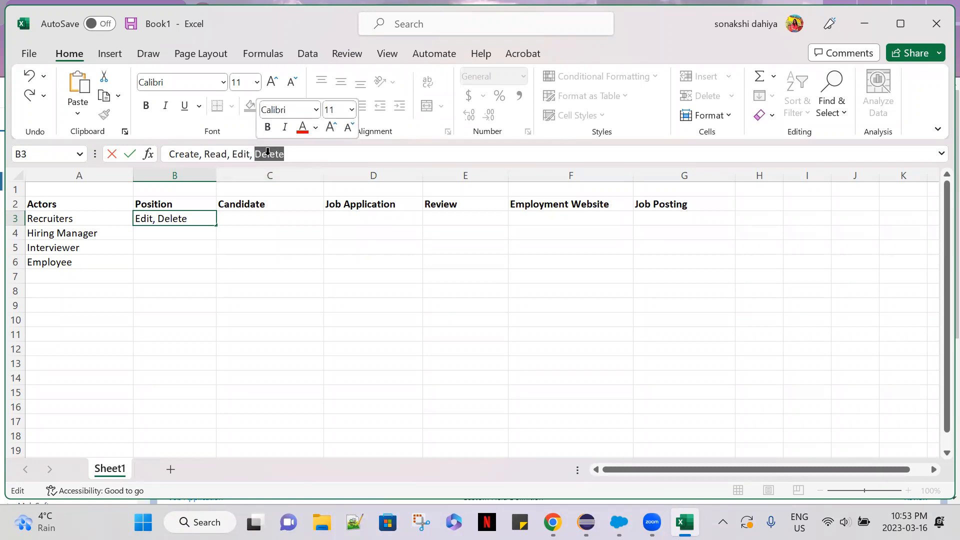
key(BackSpace)
key(BackSpace)
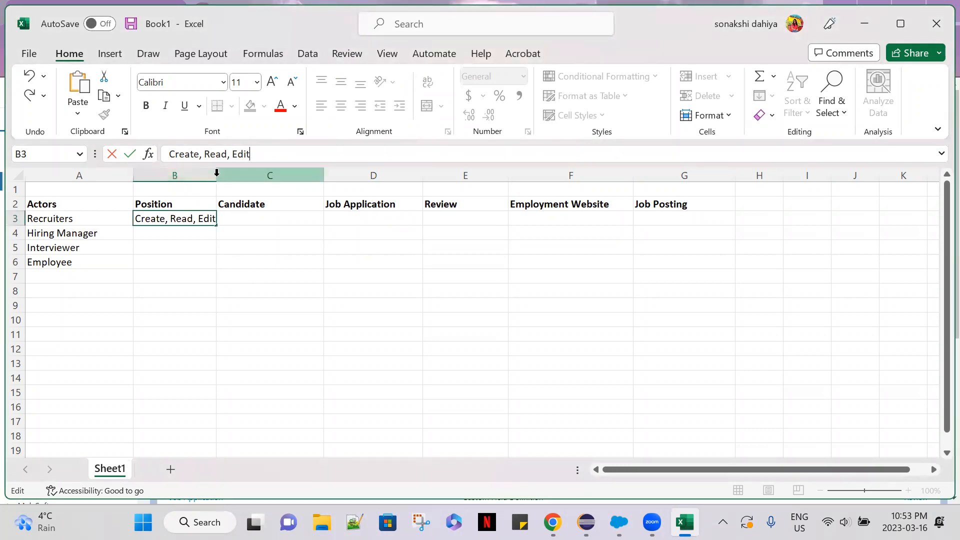
click(225, 257)
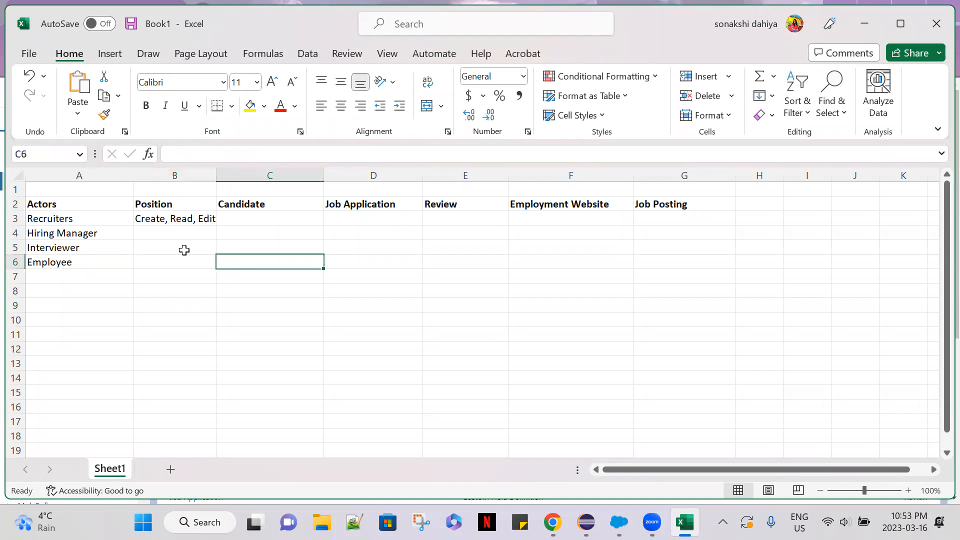
drag(215, 173, 239, 173)
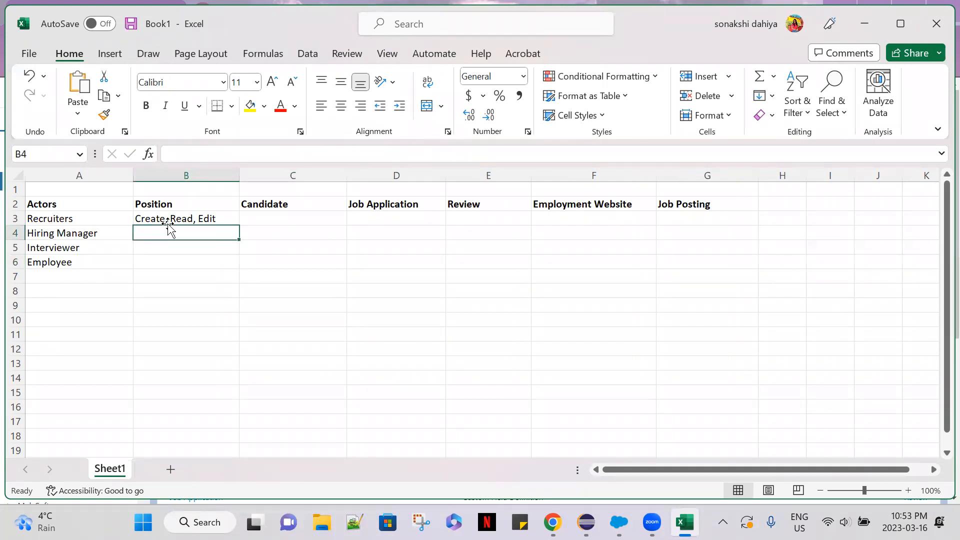
click(164, 220)
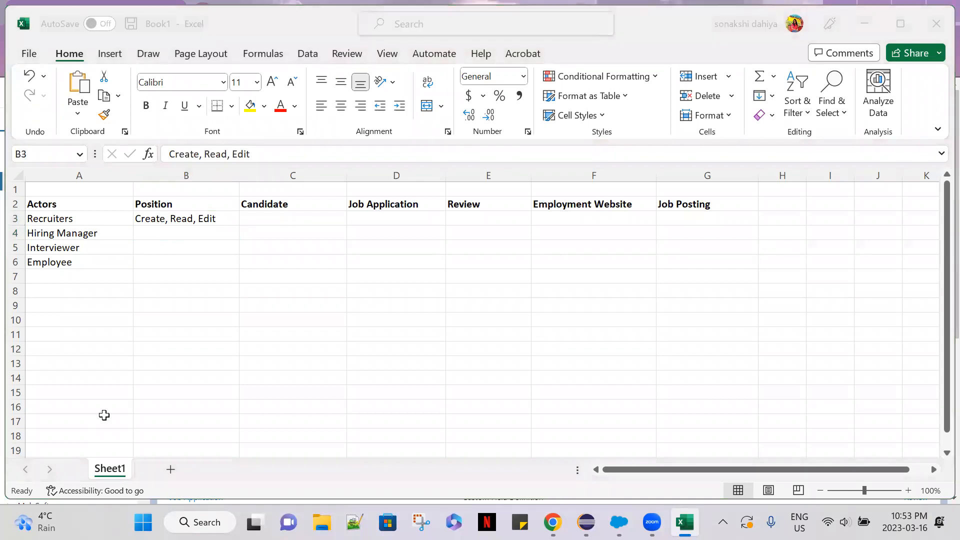
click(367, 278)
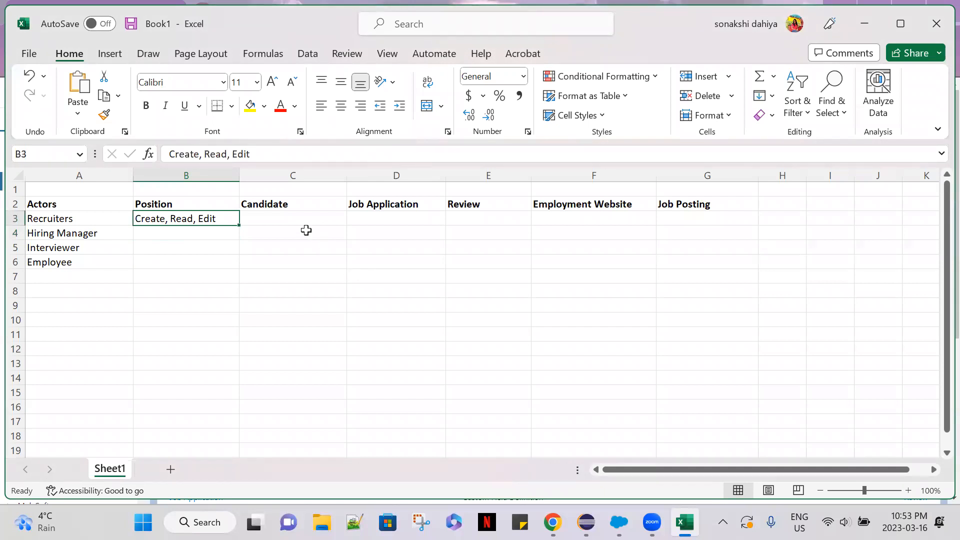
click(306, 230)
click(300, 216)
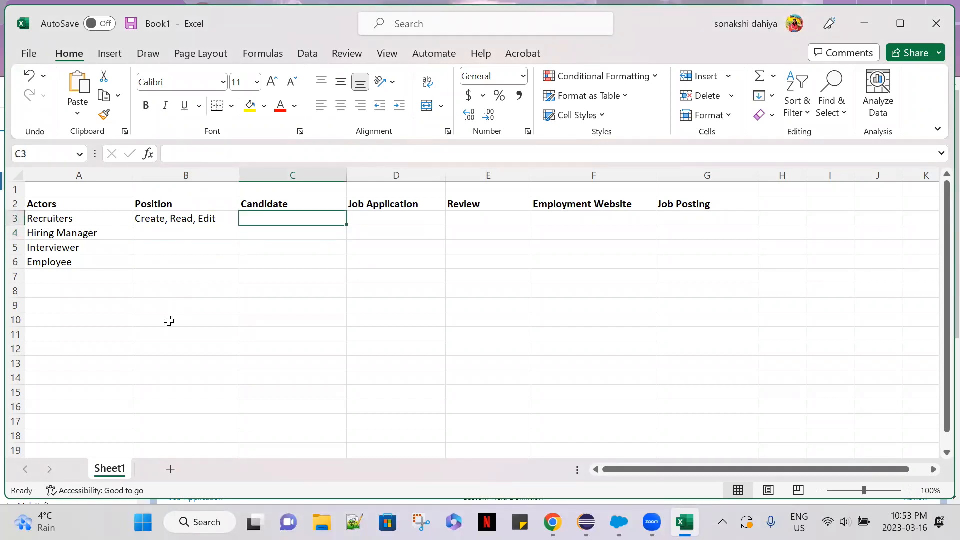
click(36, 517)
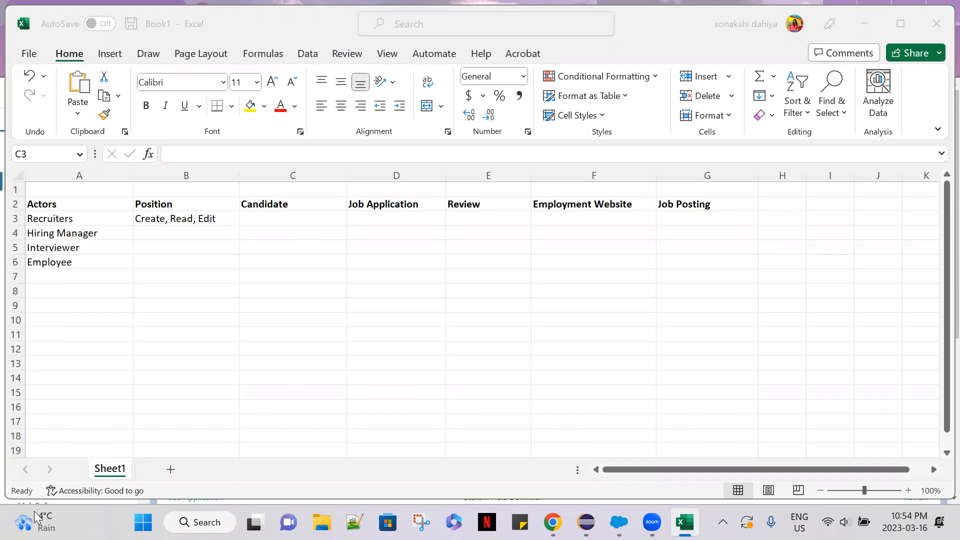
click(227, 411)
Copy the text Create, Read, Edit from B3 into the Recruiters' Candidate cell C3.
click(184, 218)
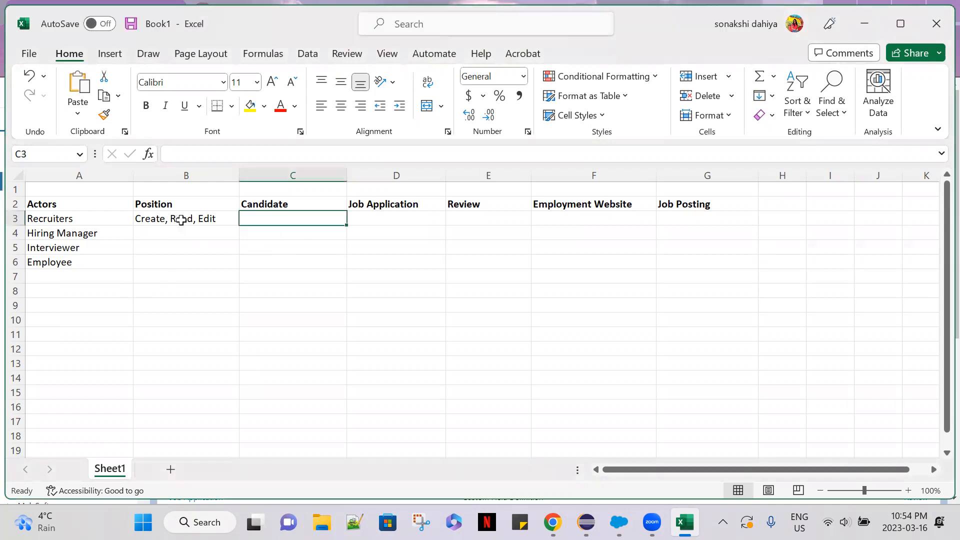
drag(268, 162, 167, 155)
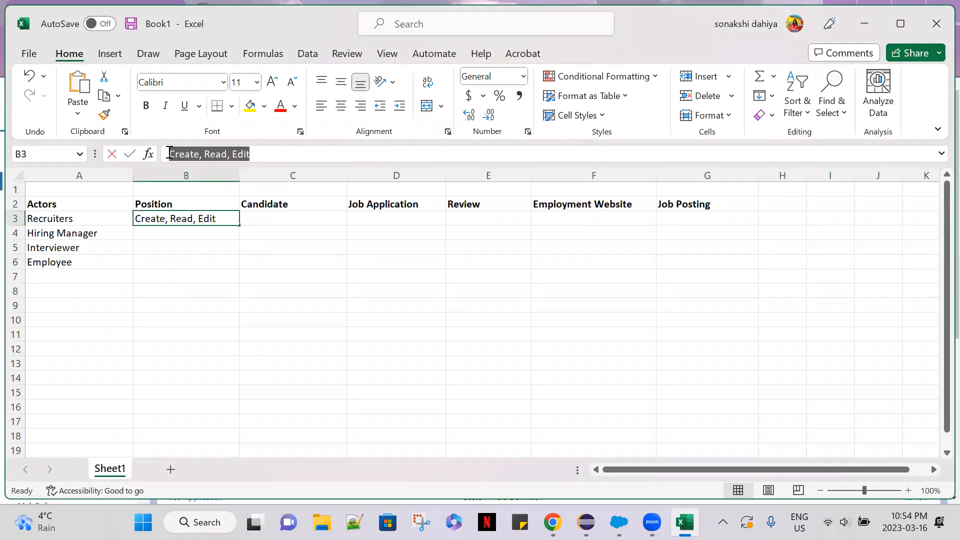
key(ctrl+c)
click(278, 220)
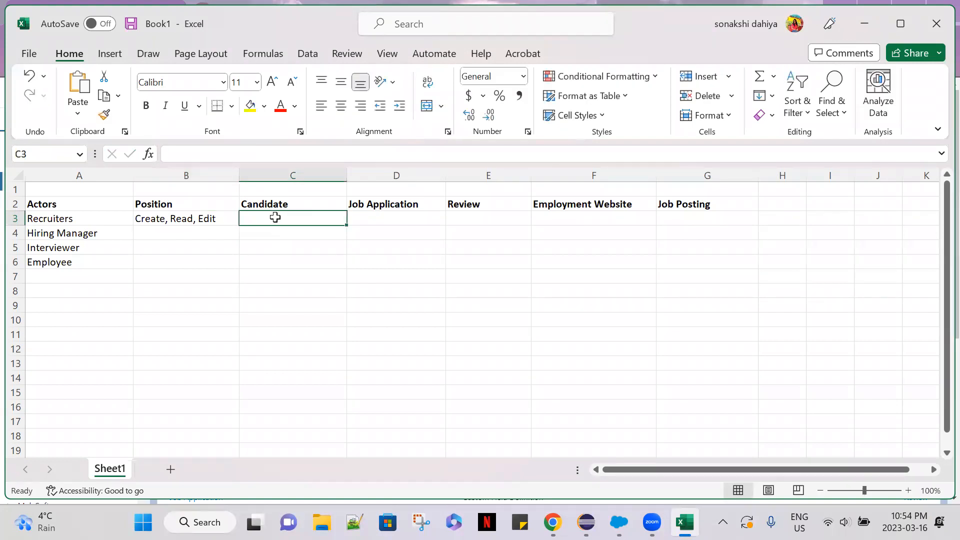
key(ctrl+v)
click(274, 258)
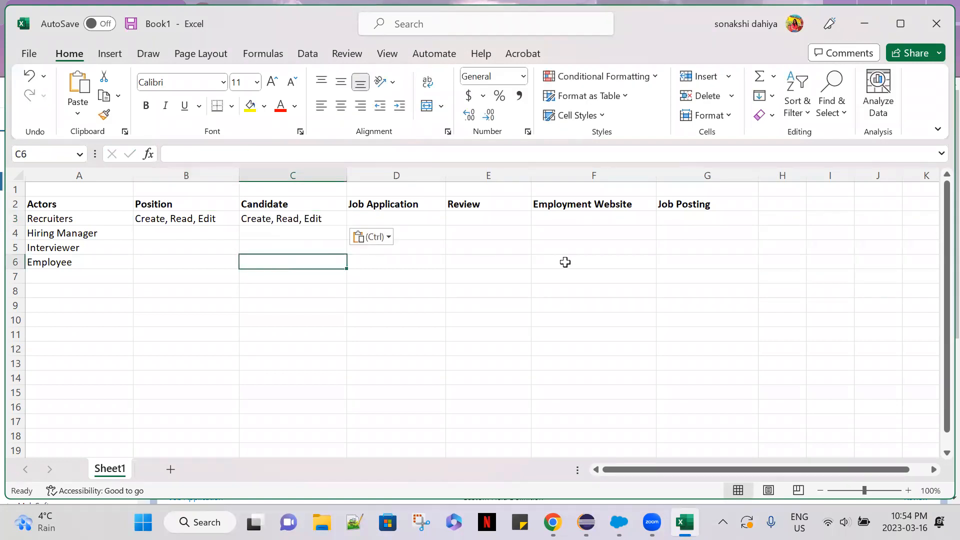
click(431, 251)
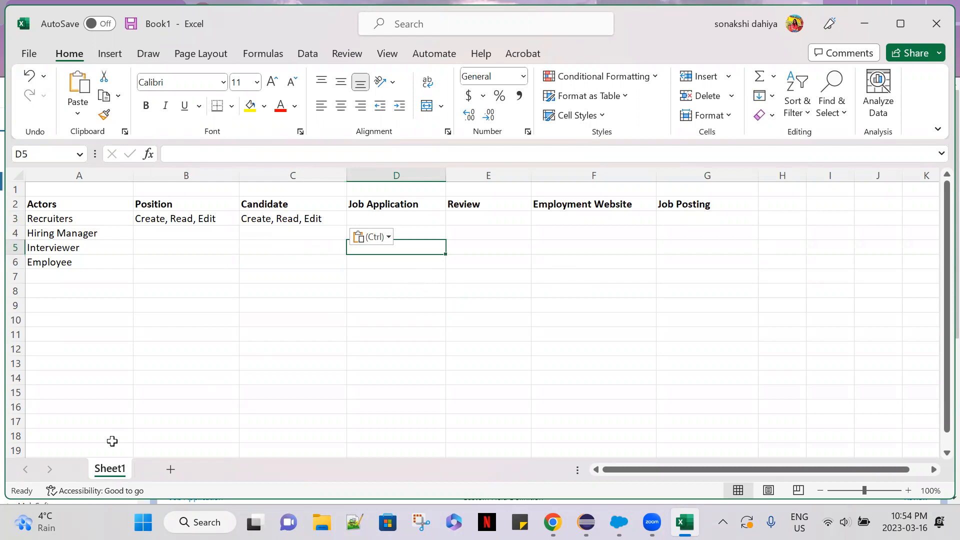
click(438, 364)
click(423, 229)
click(423, 218)
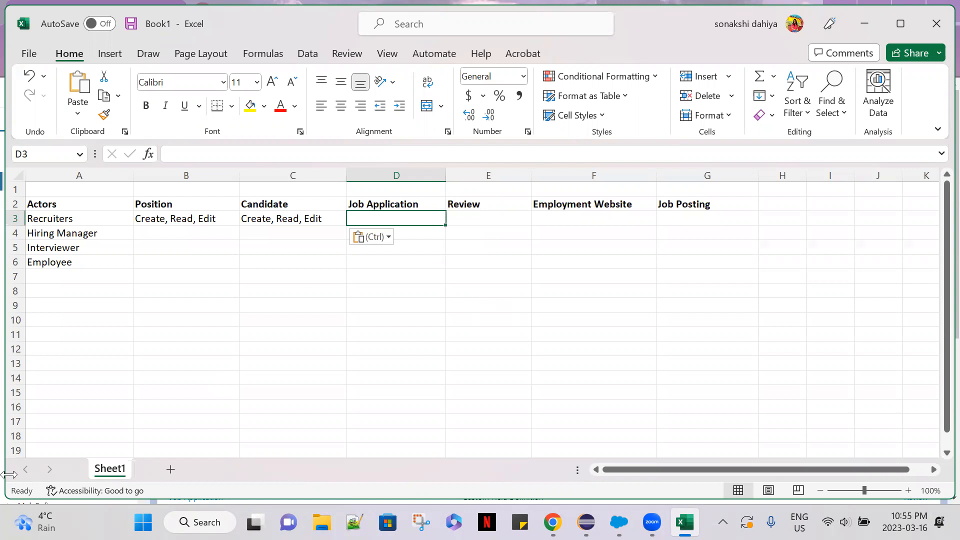
click(424, 260)
Enter Read, Edit, Create in cell D3 as the Recruiters' access to Job Application.
click(428, 221)
text(Read)
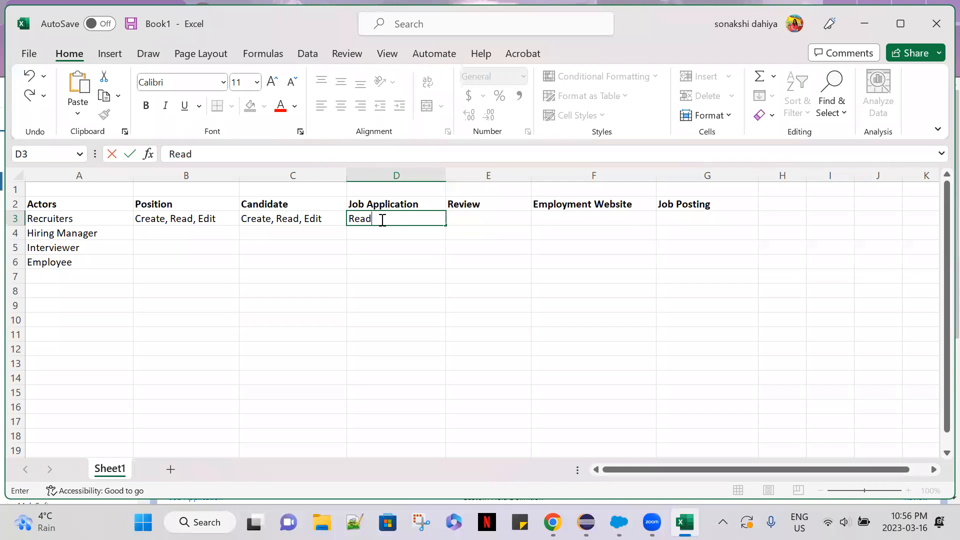
key(XF86AudioRaiseVolume)
key(XF86AudioRaiseVolume)
key(XF86AudioRaiseVolume)
key(XF86AudioRaiseVolume)
key(XF86AudioRaiseVolume)
key(XF86AudioRaiseVolume)
text(,)
text(Edit)
key(Left)
key(Left)
key(Right)
key(Right)
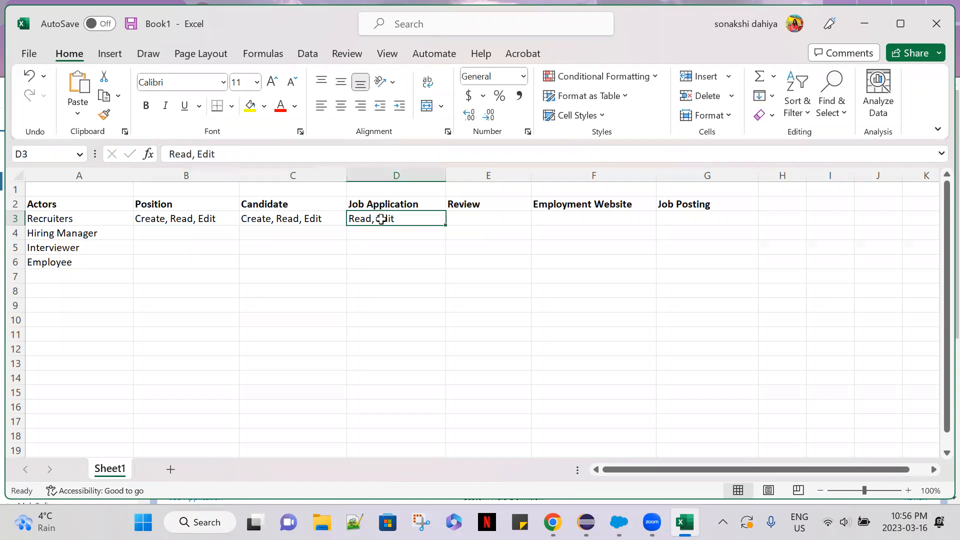
click(269, 146)
text(,)
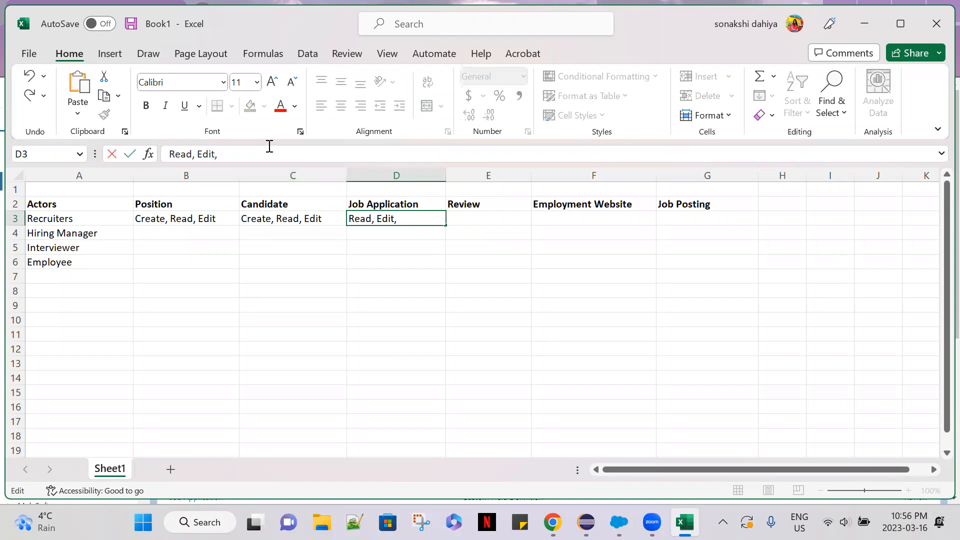
text( Create)
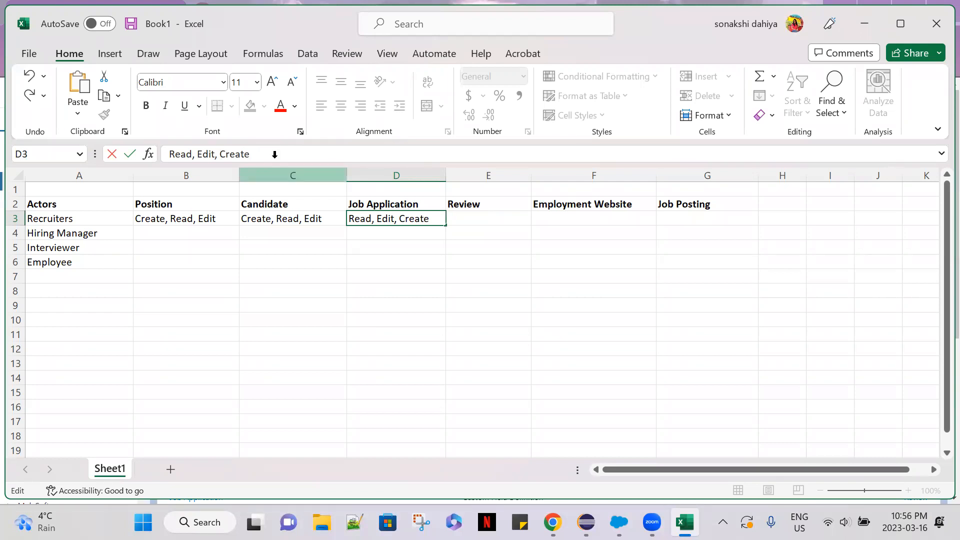
Replace the contents of D3 with the text Create, Read, Edit copied from C3.
click(286, 217)
triple_click(168, 153)
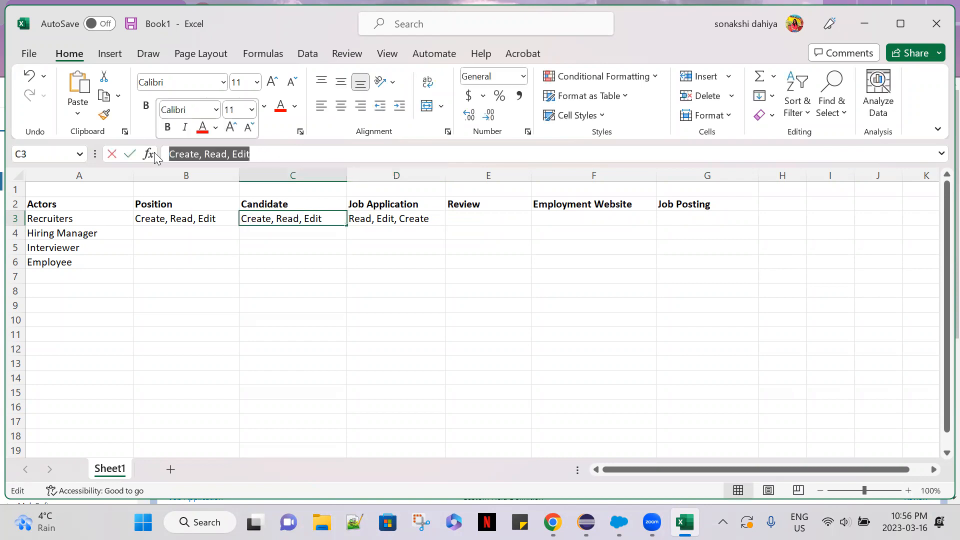
click(403, 221)
triple_click(289, 158)
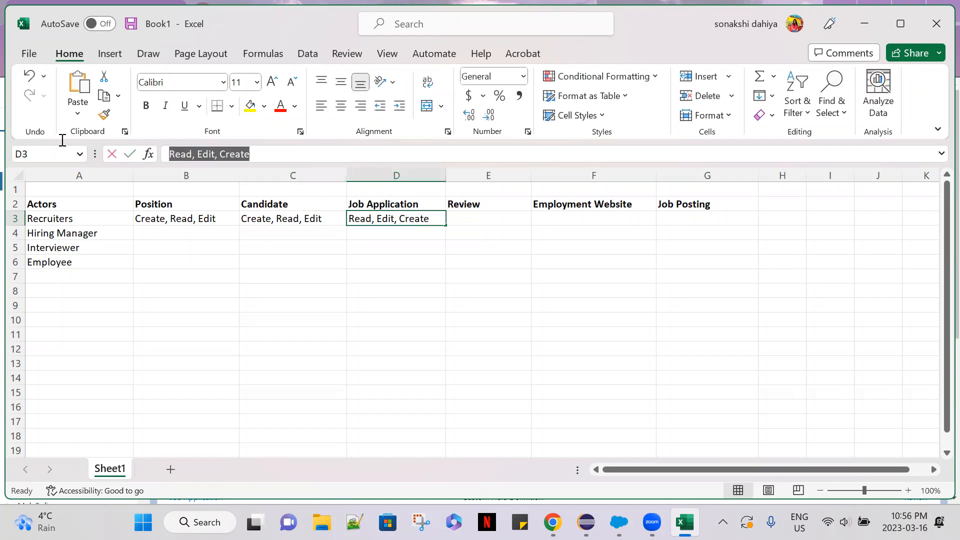
key(ctrl+v)
click(362, 264)
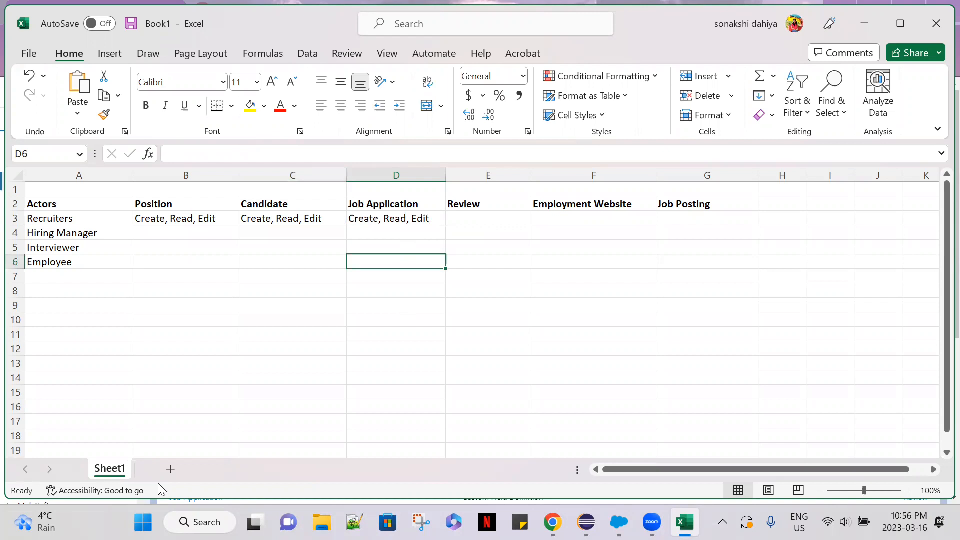
Copy the text Create, Read, Edit from D3 into the Recruiters' Review cell E3 and widen column E.
key(alt+Tab)
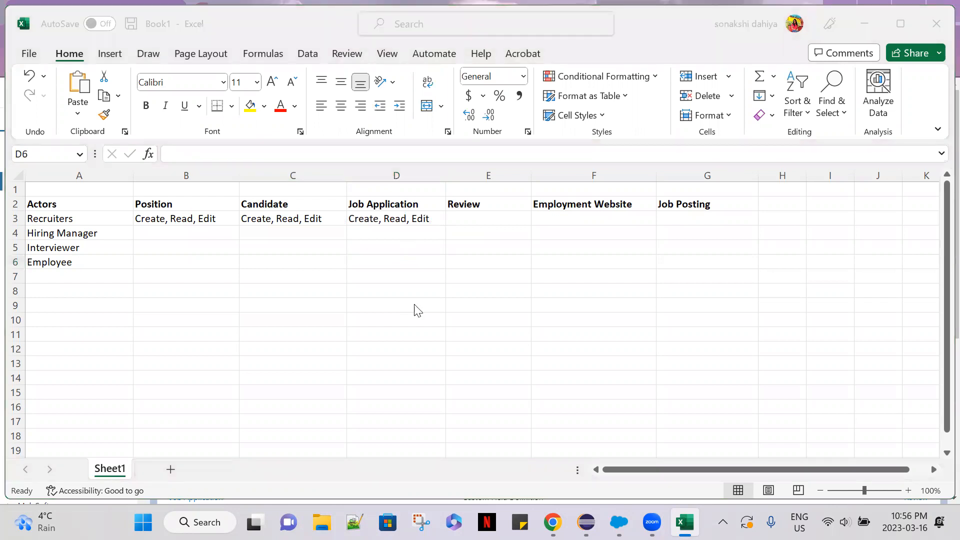
click(489, 219)
click(399, 220)
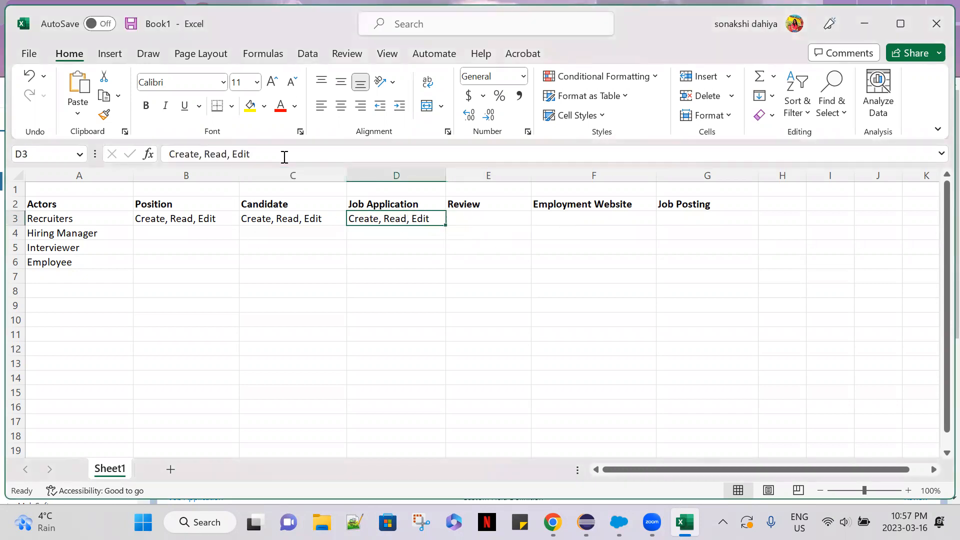
drag(284, 157, 159, 156)
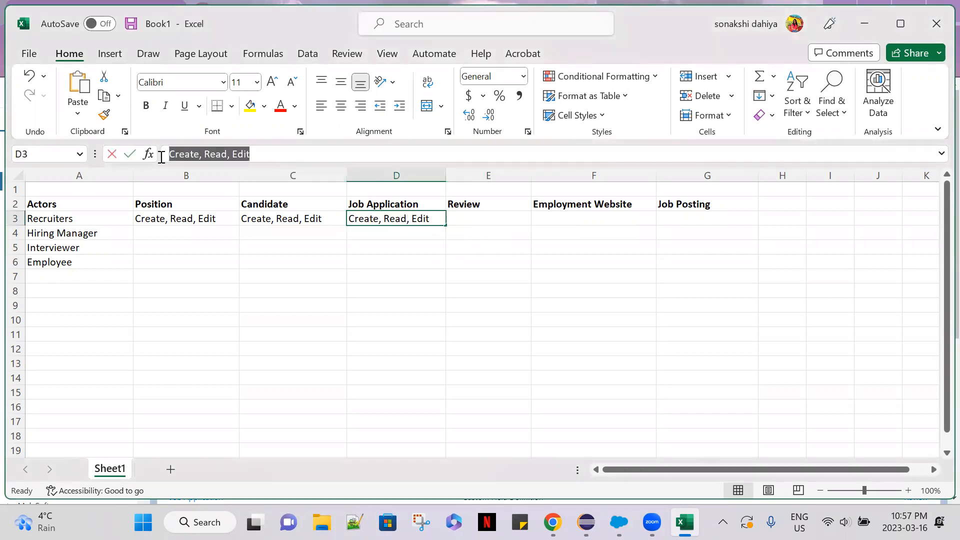
click(474, 215)
key(ctrl+v)
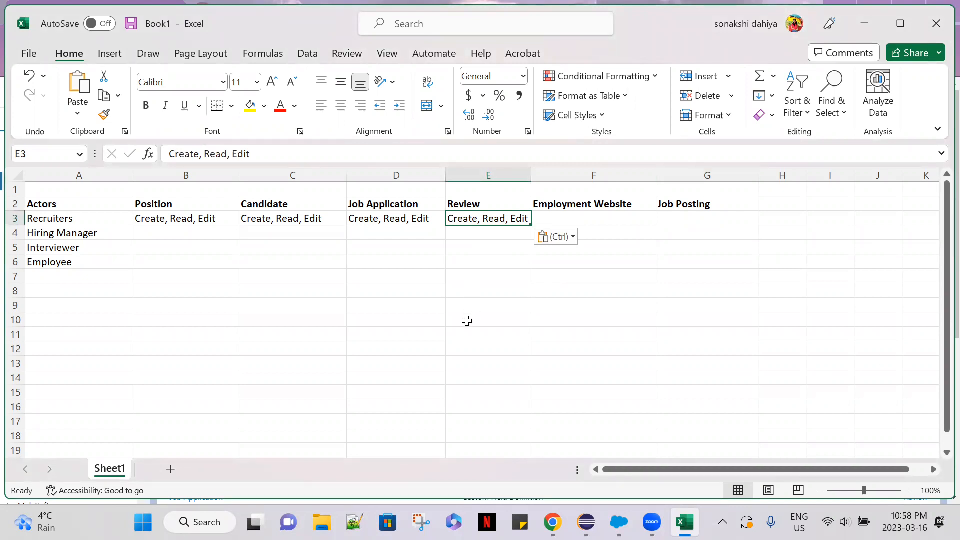
click(377, 481)
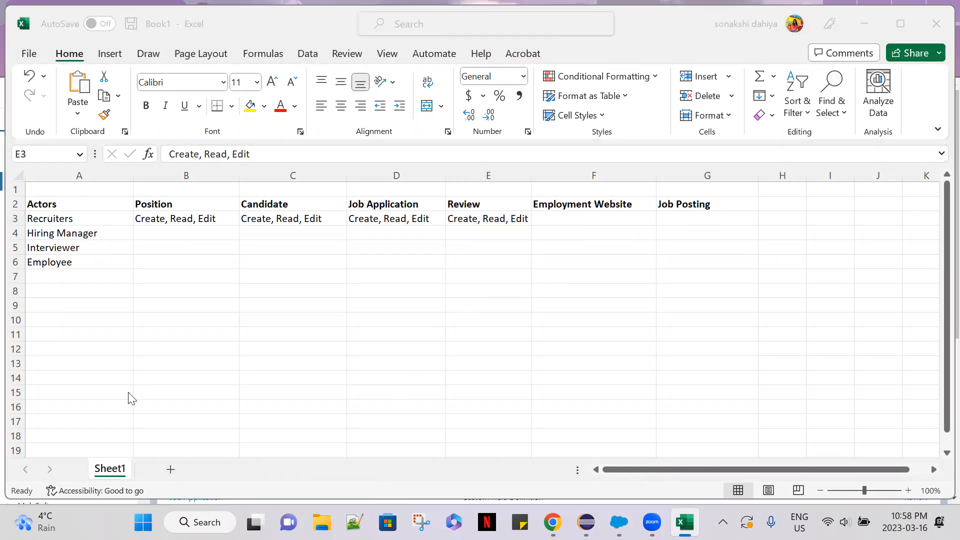
drag(531, 176, 556, 176)
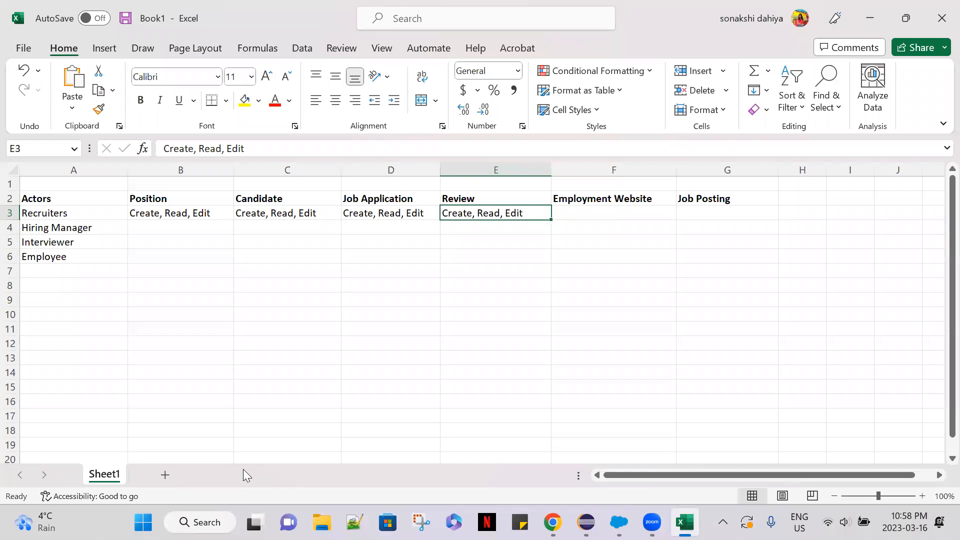
Enter the heading Object level access in cell A1 above the Actors column.
key(alt+Tab)
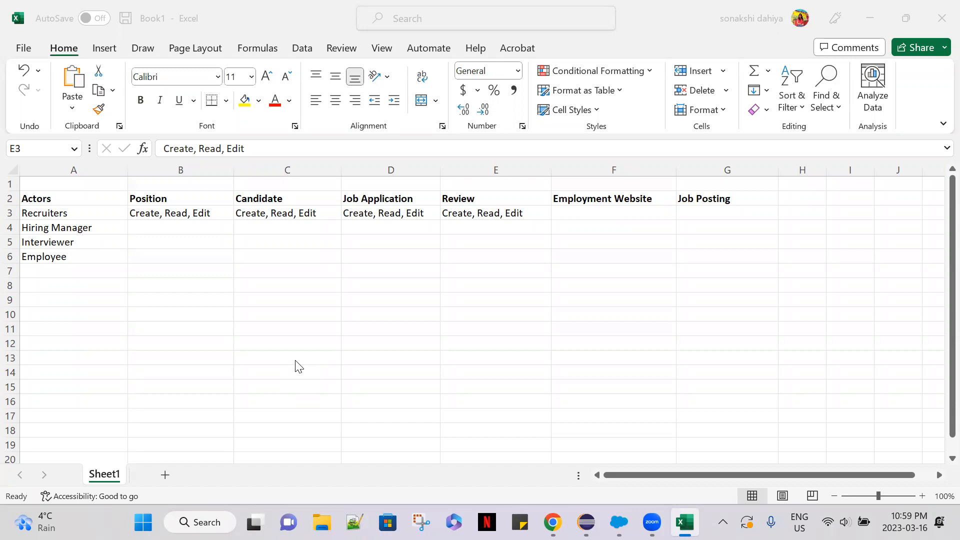
click(588, 211)
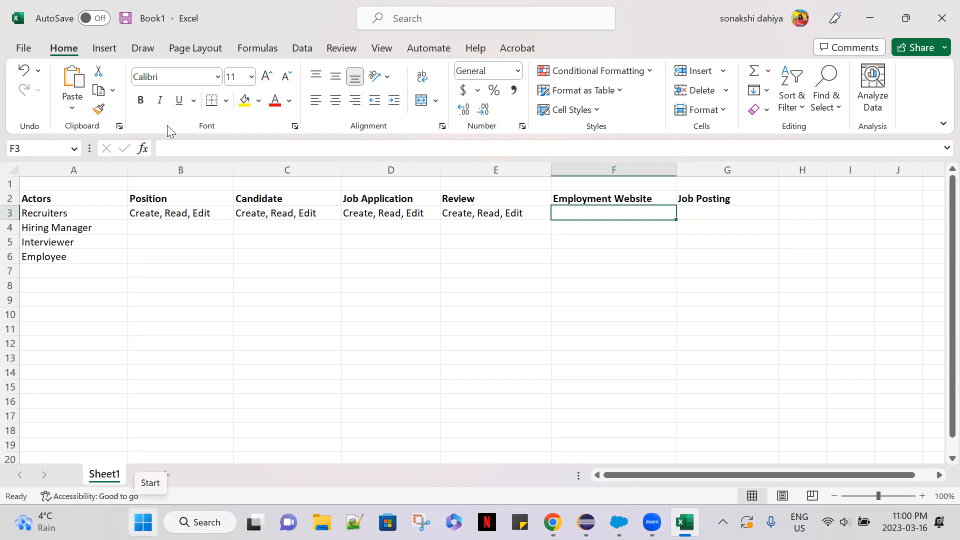
click(54, 182)
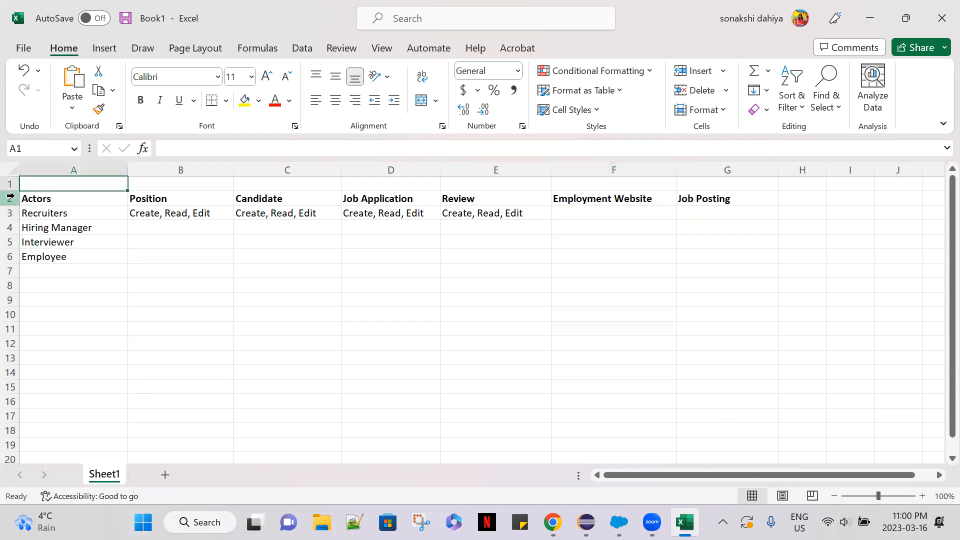
text(Object level access)
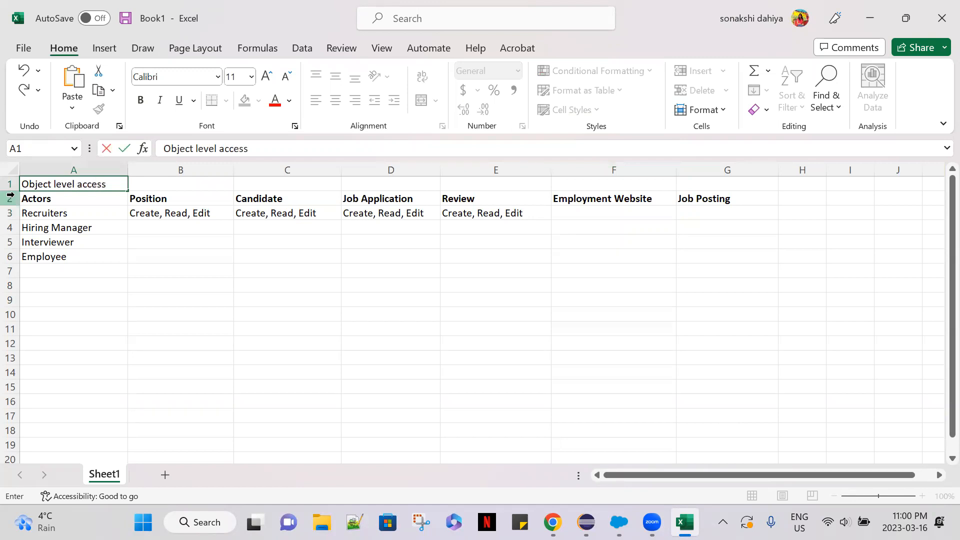
click(163, 295)
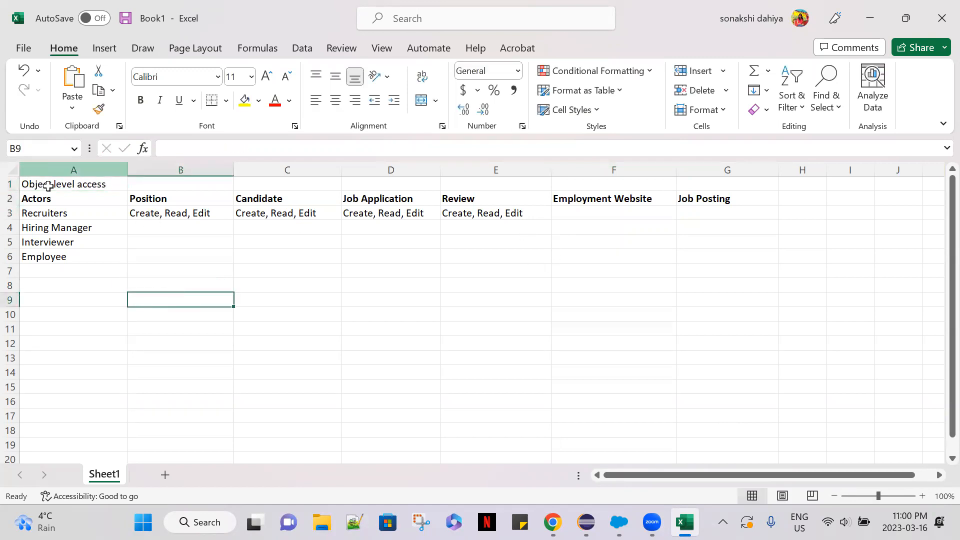
click(472, 340)
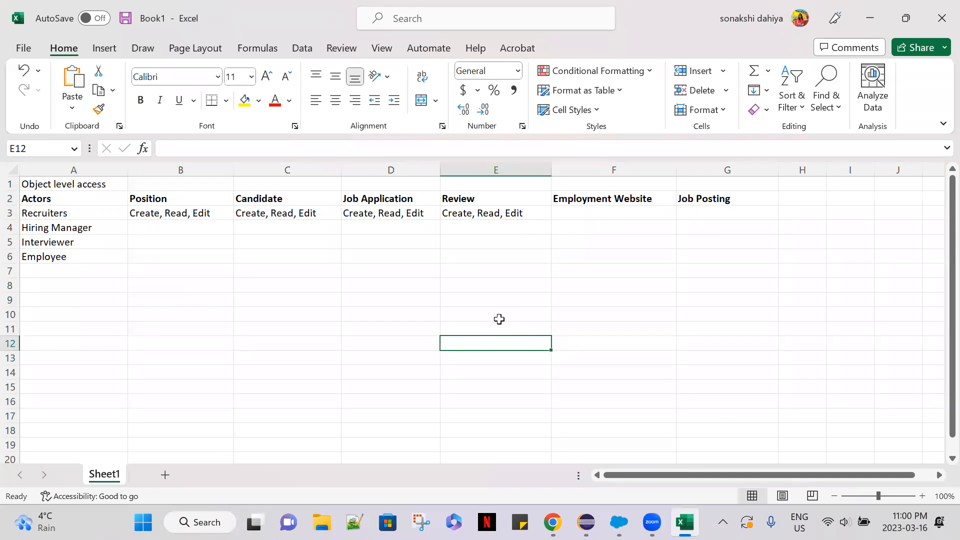
click(395, 479)
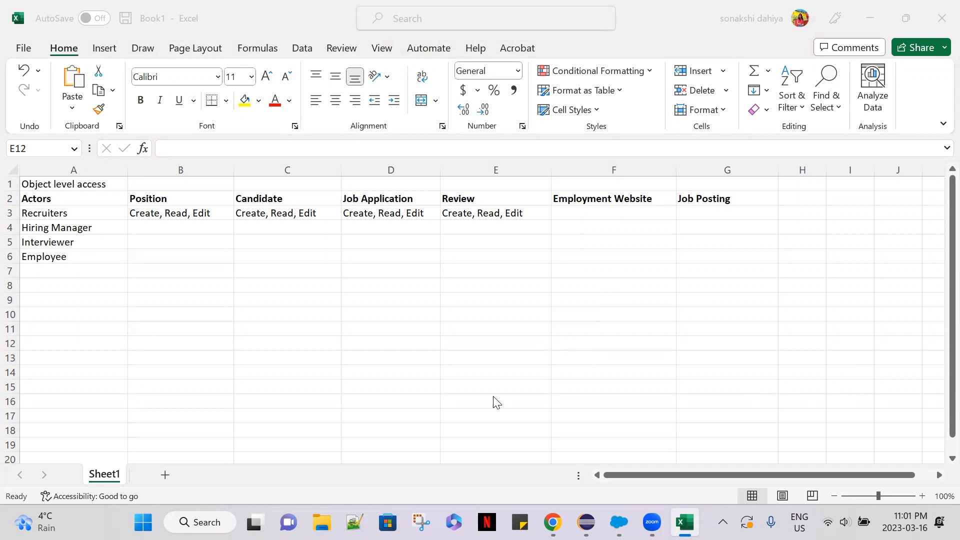
Switch to Salesforce in Chrome and open a blank new Employment Website form in the Recruitment app.
click(595, 208)
click(577, 211)
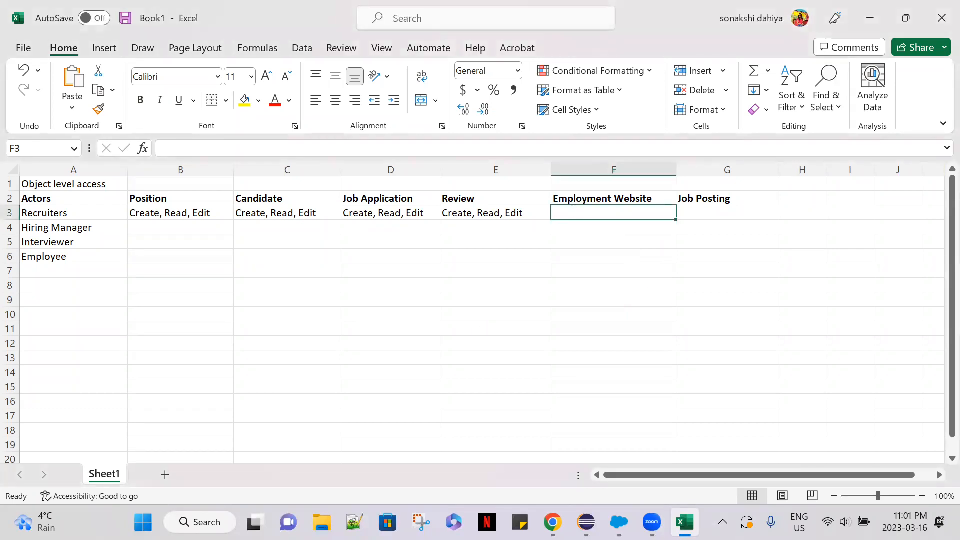
mouse_move(619, 522)
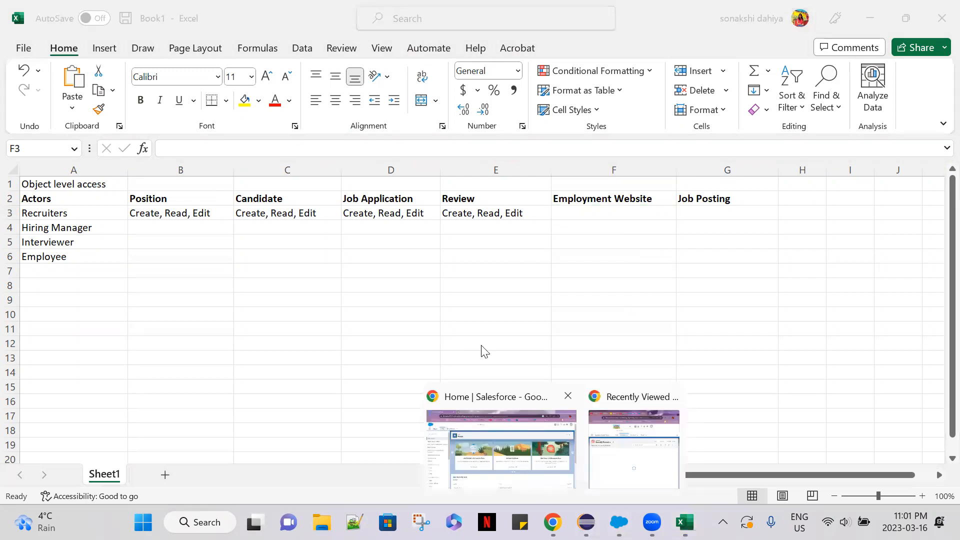
click(500, 440)
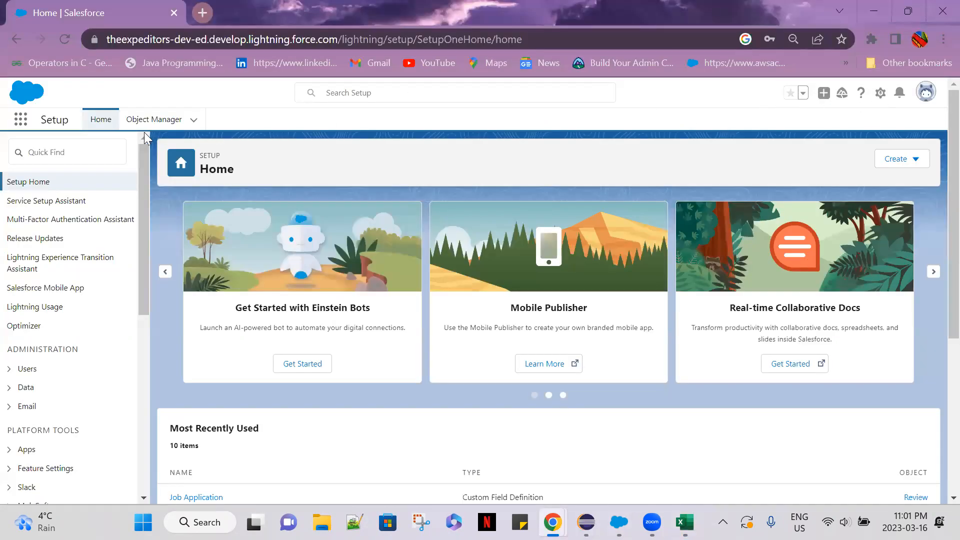
click(21, 119)
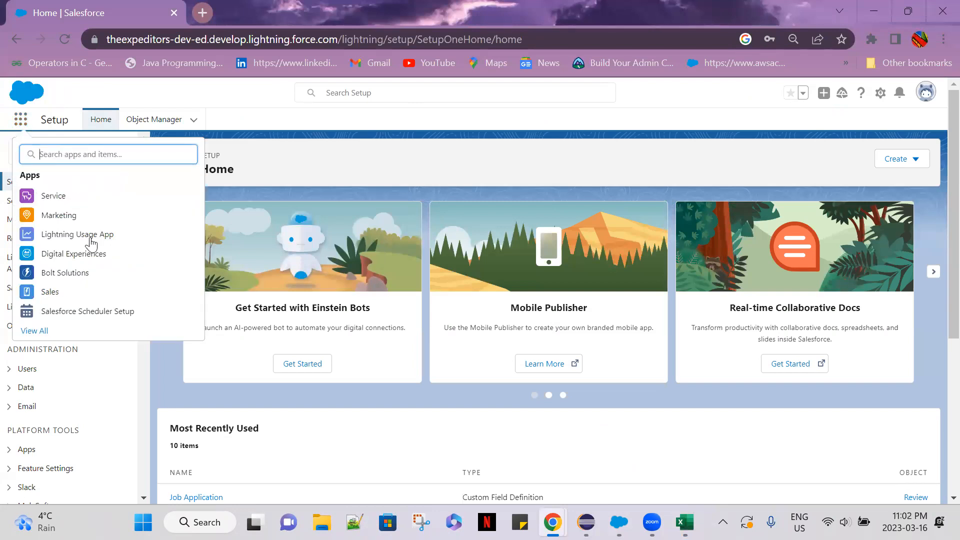
text(rec)
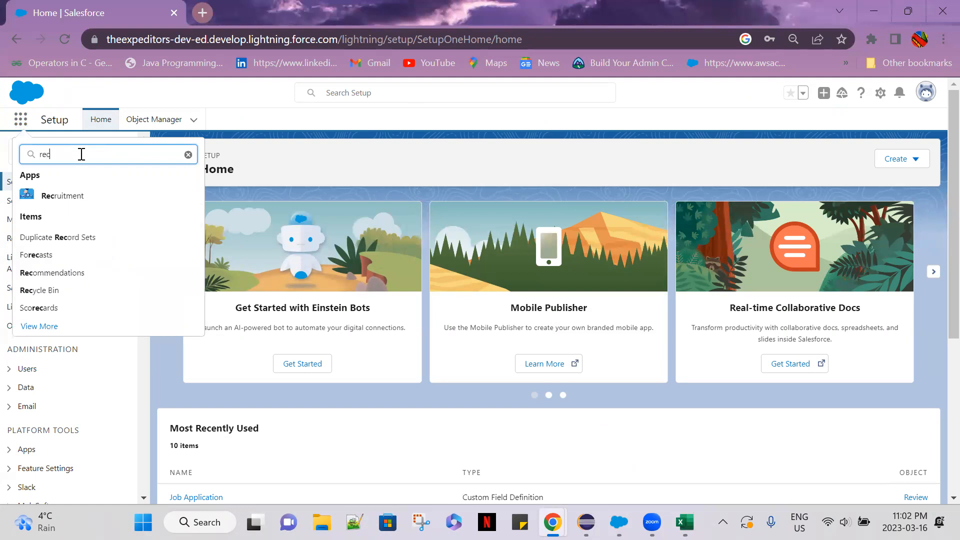
click(109, 194)
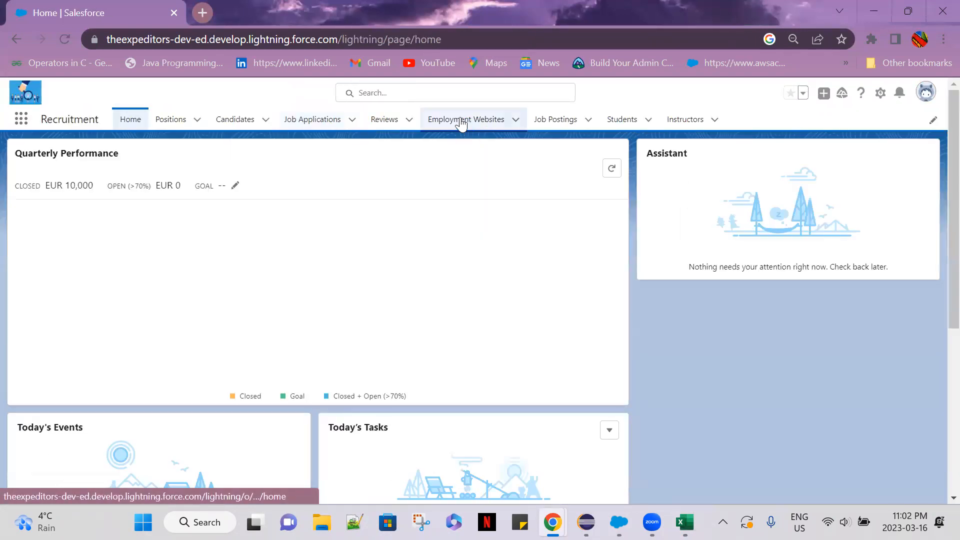
click(462, 121)
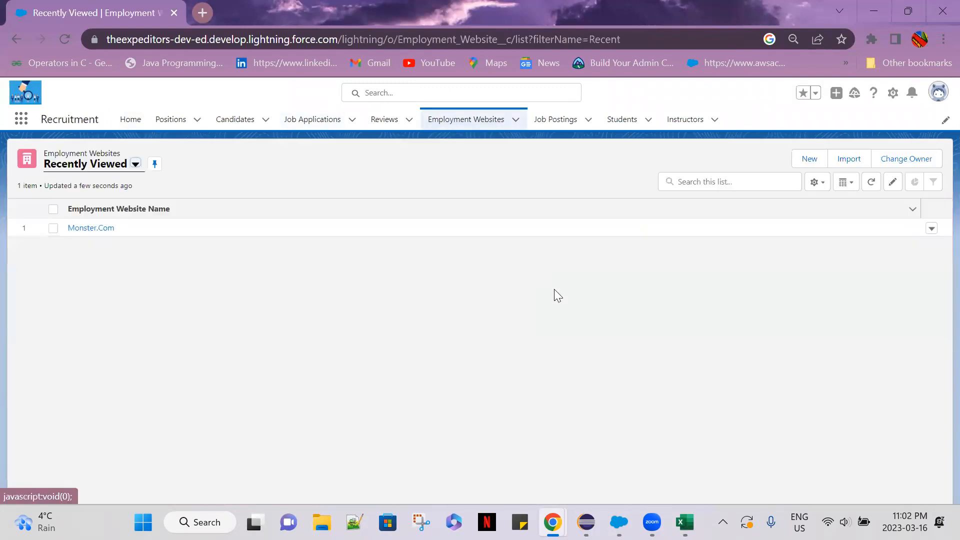
click(801, 159)
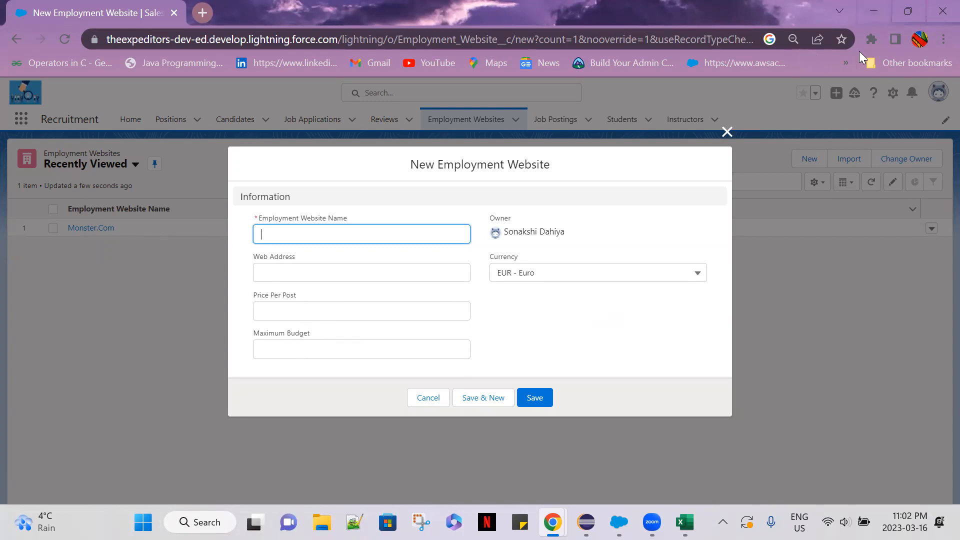
Return to the Excel workbook, select the Recruiters' Employment Website cell F3 and dismiss the McAfee notification.
click(877, 5)
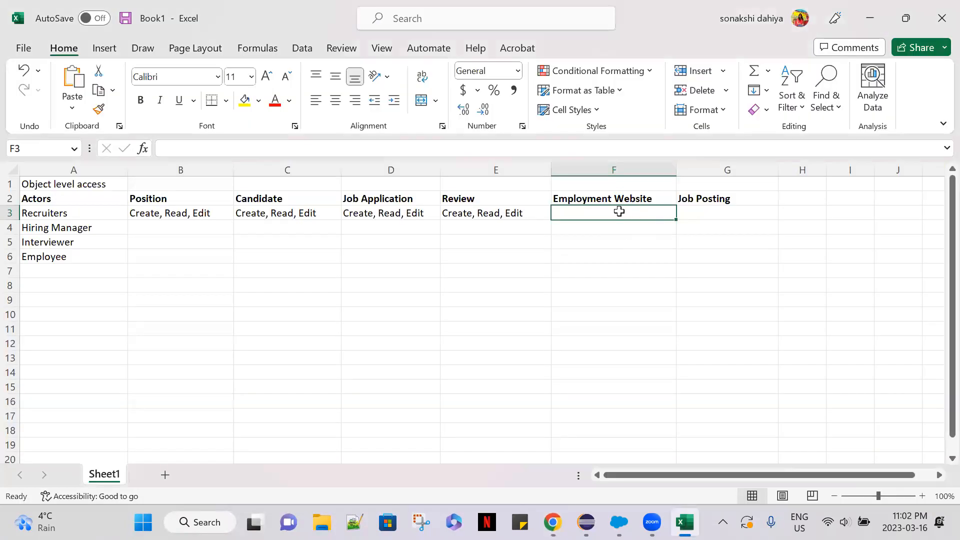
click(619, 212)
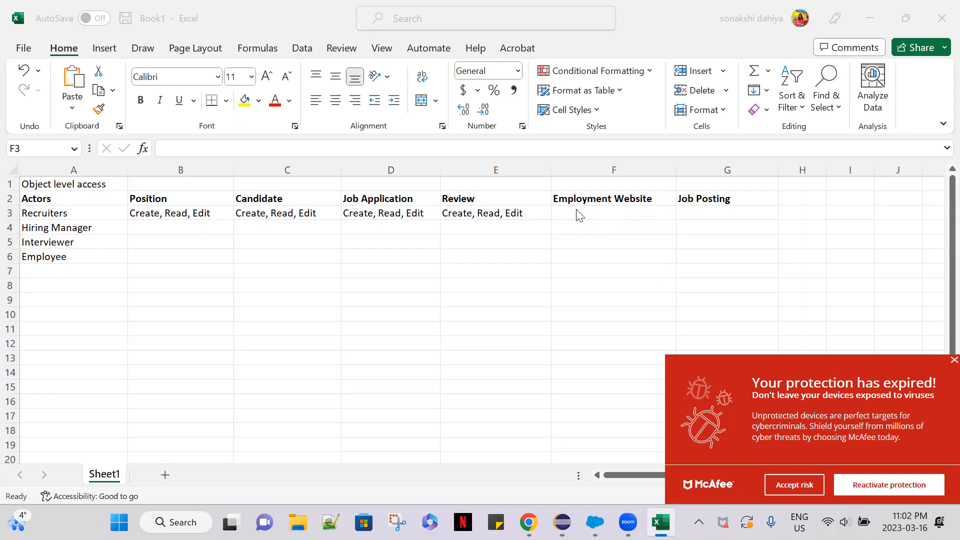
click(808, 485)
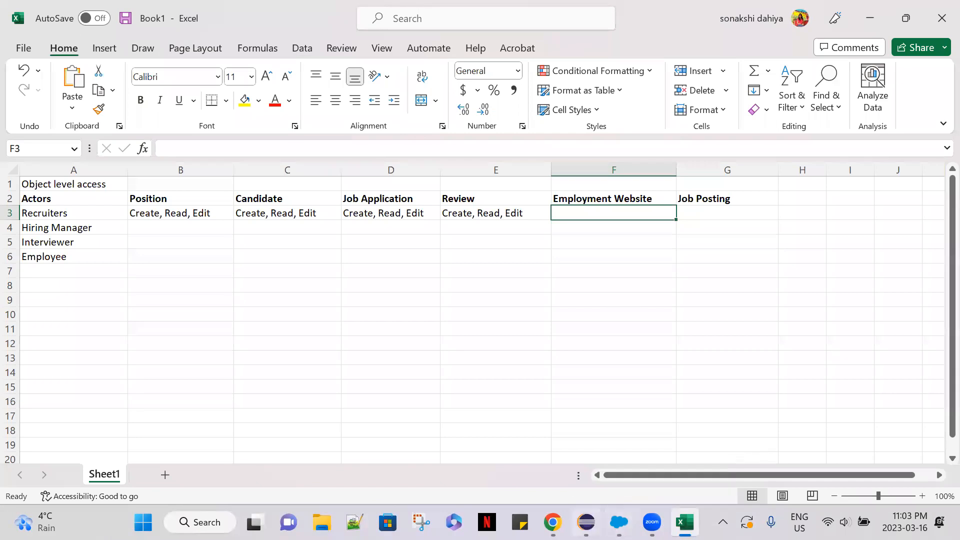
Switch back to the Employment Website form in Chrome, examine its name, web address, price and budget fields, and close it without saving.
click(553, 522)
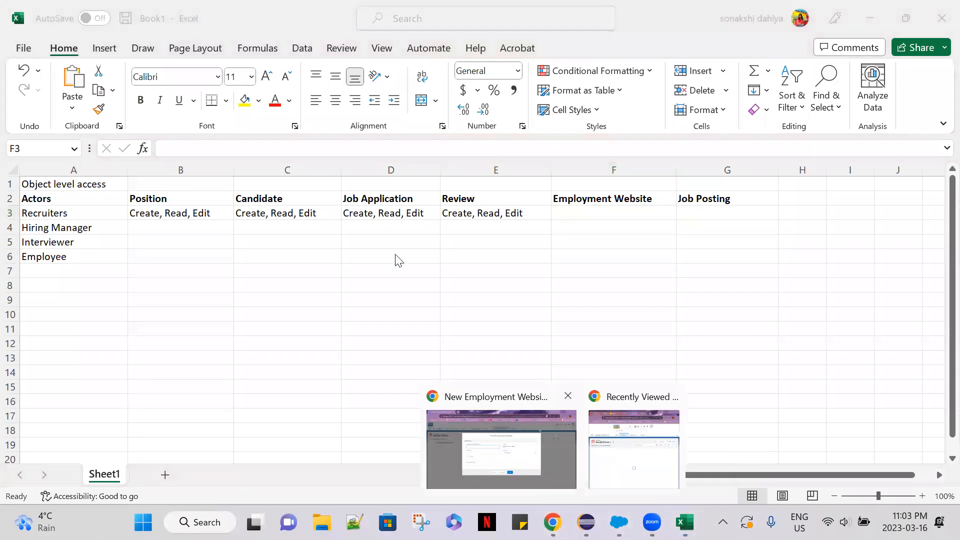
click(518, 464)
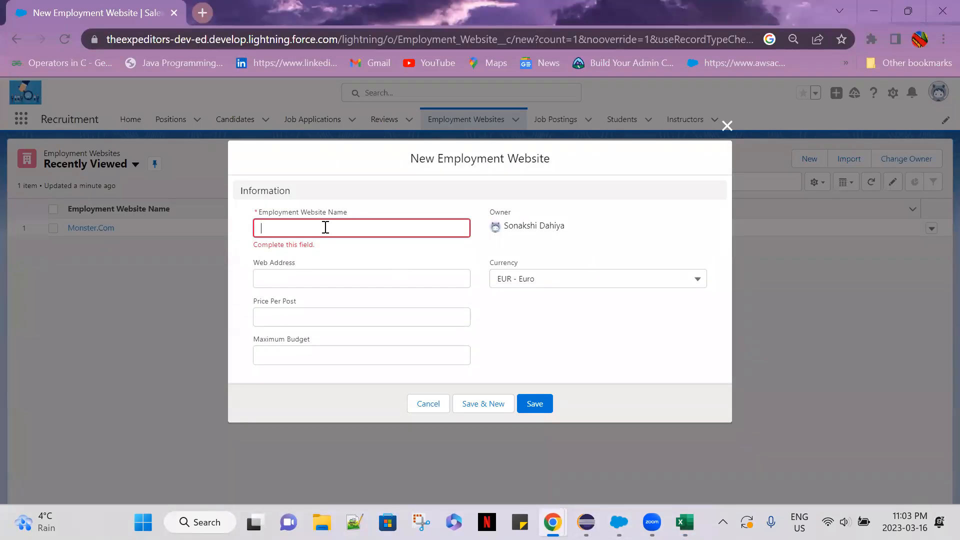
click(341, 225)
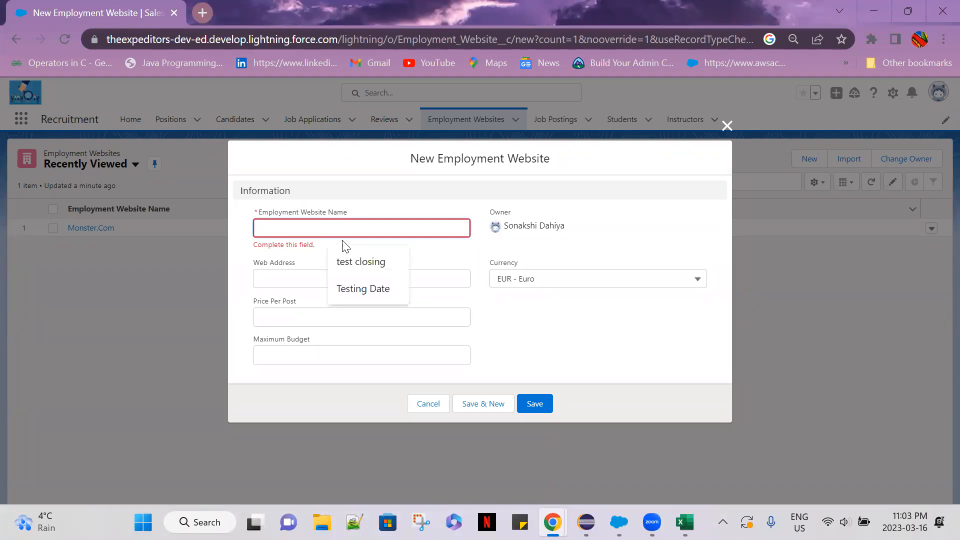
click(270, 278)
click(312, 320)
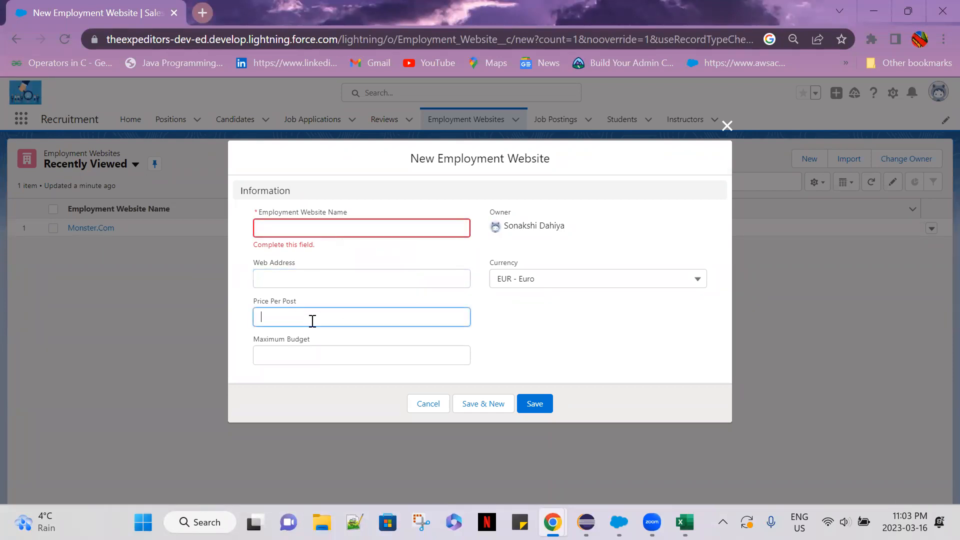
click(324, 356)
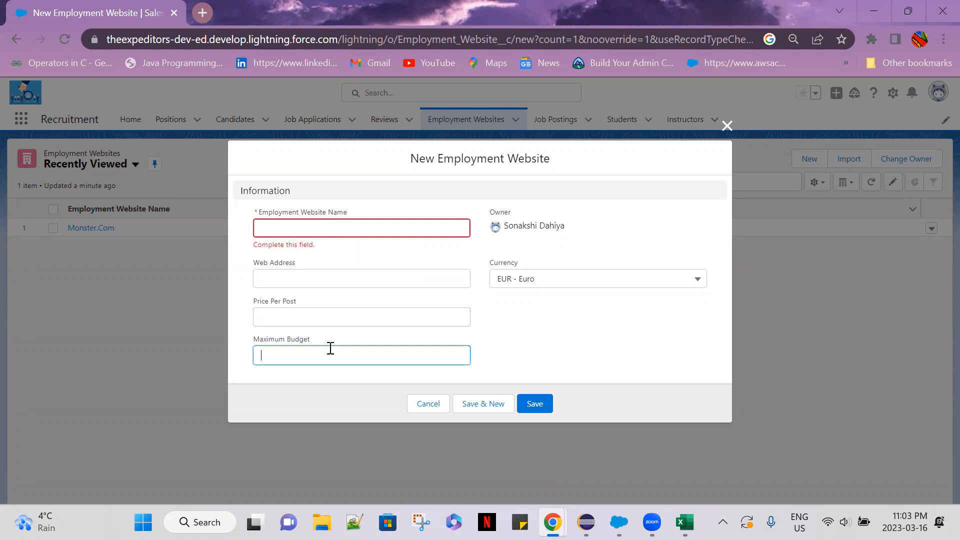
click(520, 350)
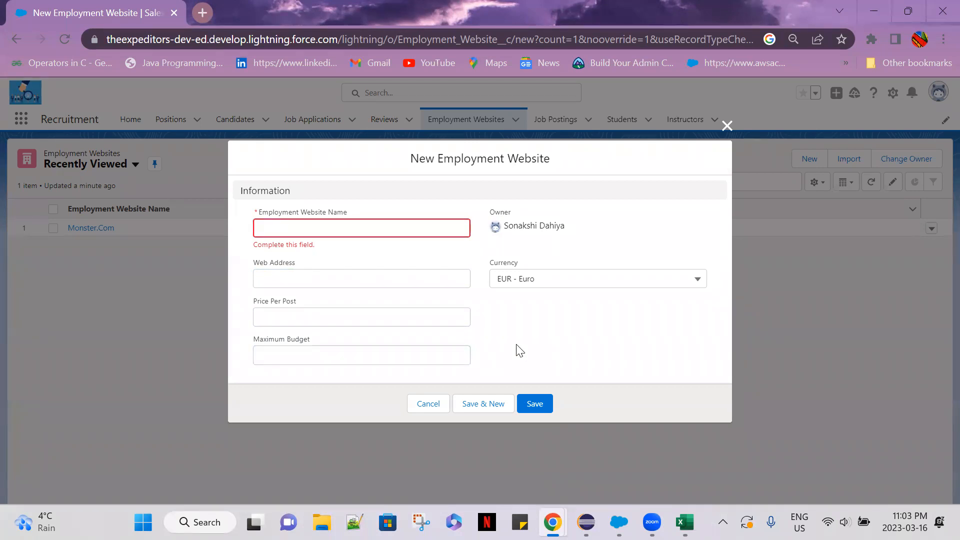
click(727, 126)
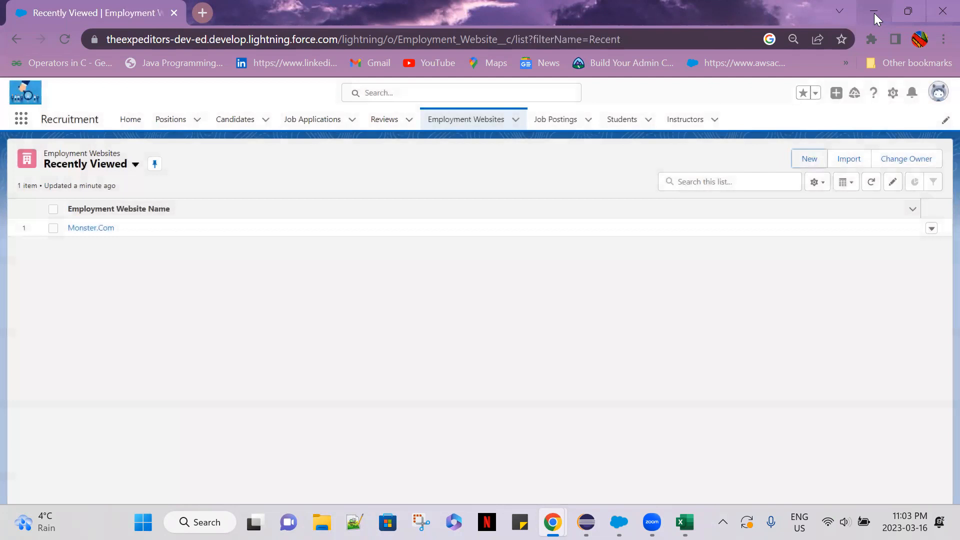
Reopen a blank new record form from the Employment Websites list to examine its fields, and discard it.
click(449, 120)
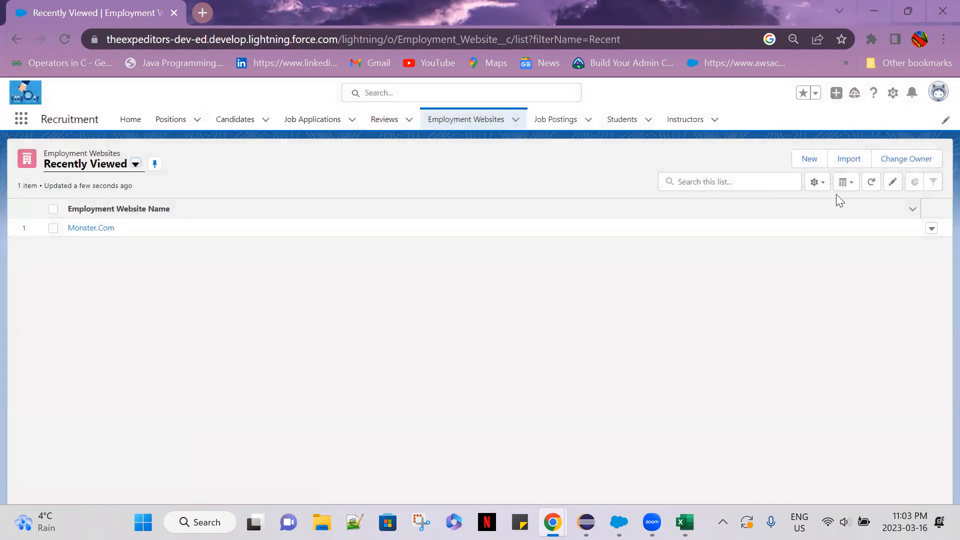
click(805, 157)
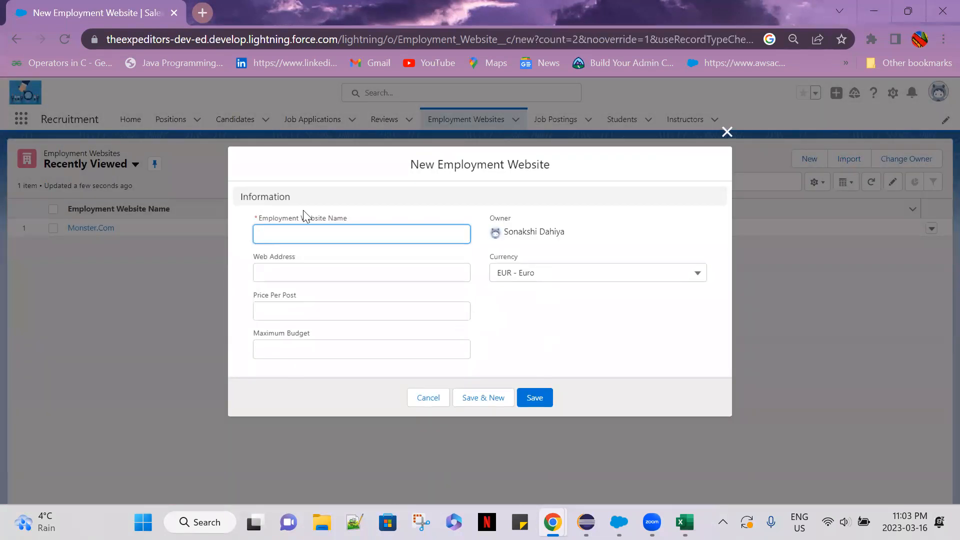
click(541, 348)
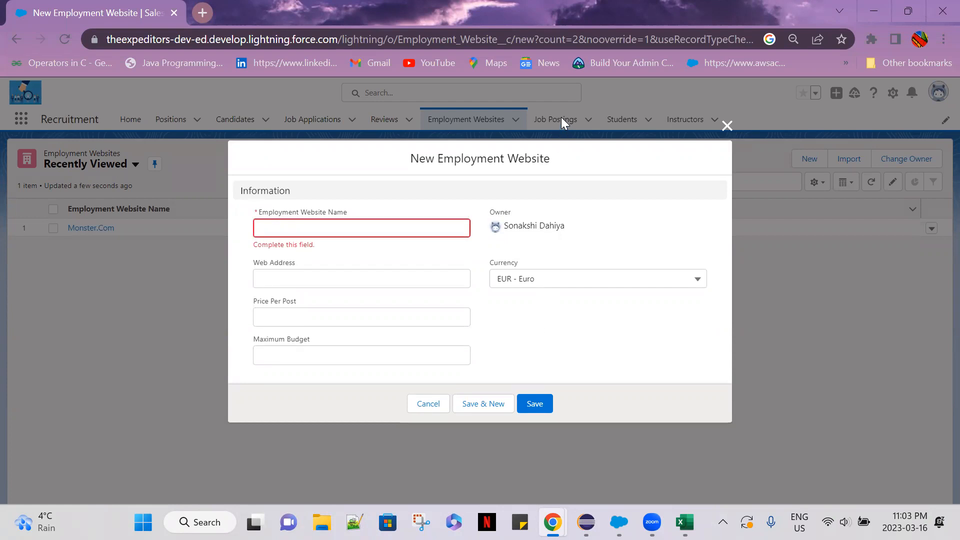
click(726, 126)
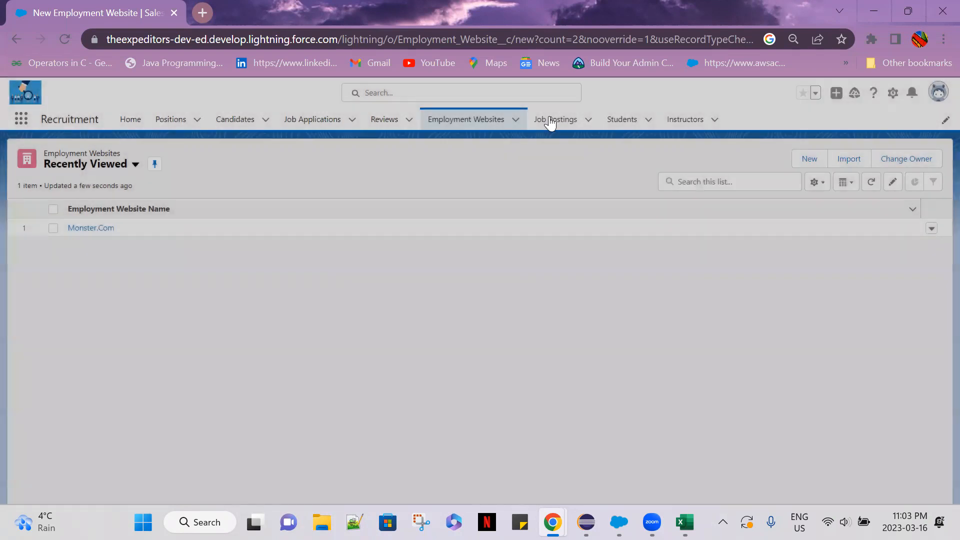
Compare the Job Postings and Employment Websites lists in the Recruitment app by alternating between them.
click(549, 120)
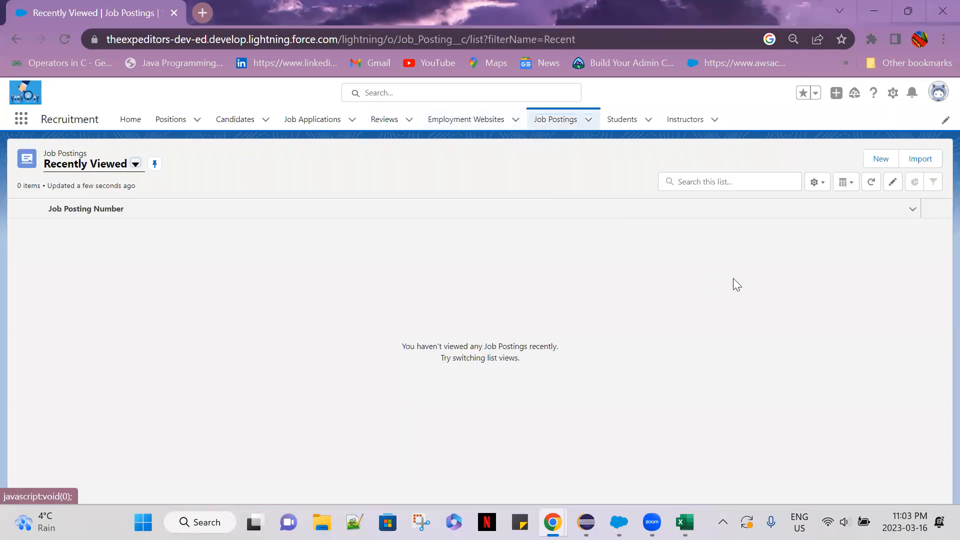
click(497, 125)
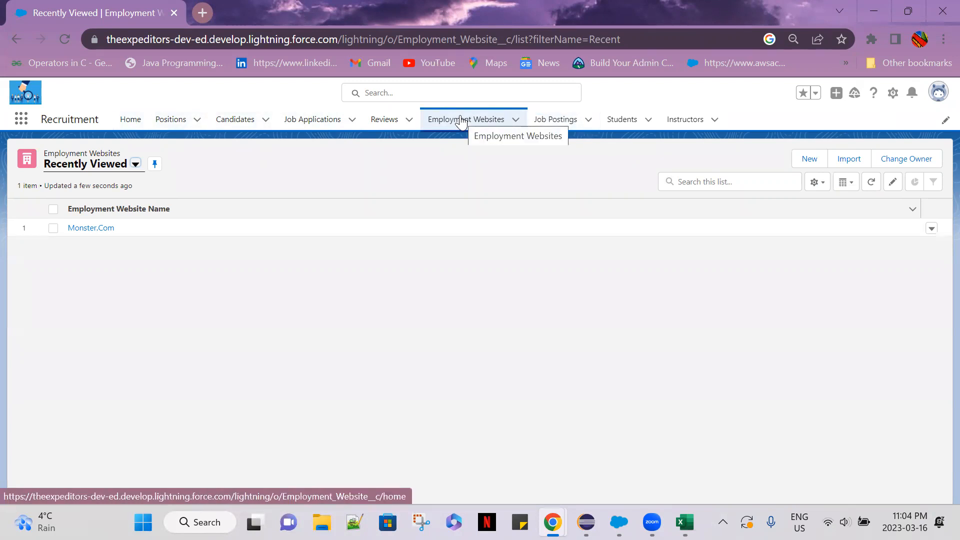
click(543, 125)
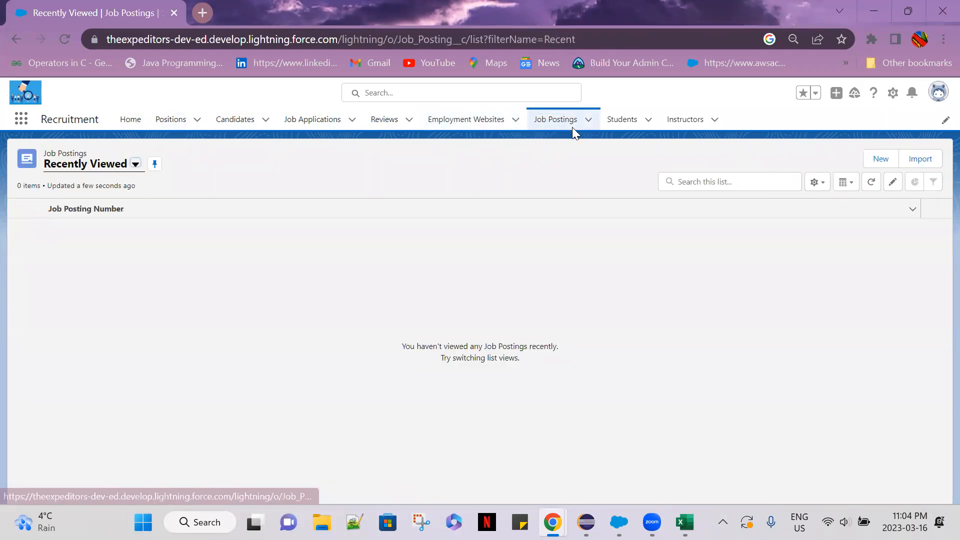
click(469, 121)
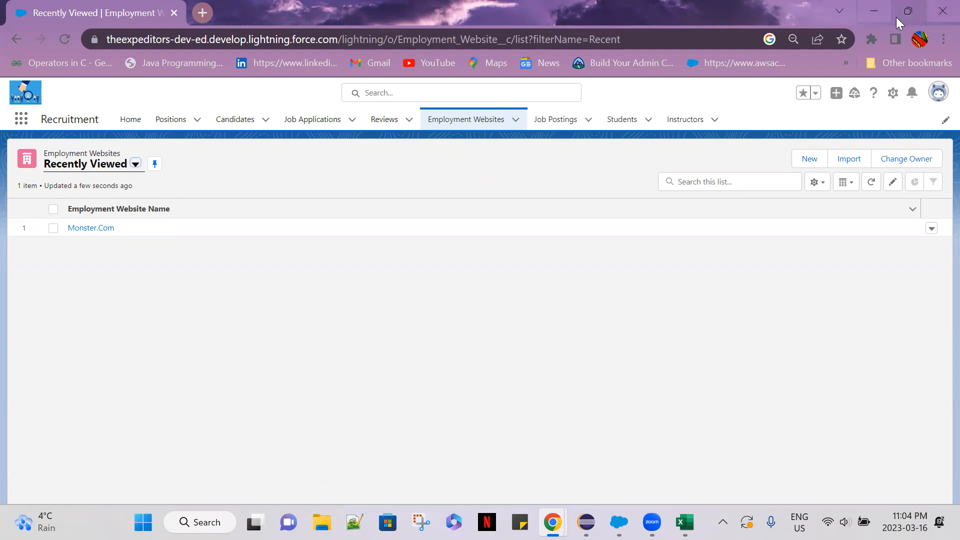
Return to the Excel workbook and enter "Create,Read, Edit, Delete" as the Recruiters' Employment Website permissions in cell F3.
click(874, 8)
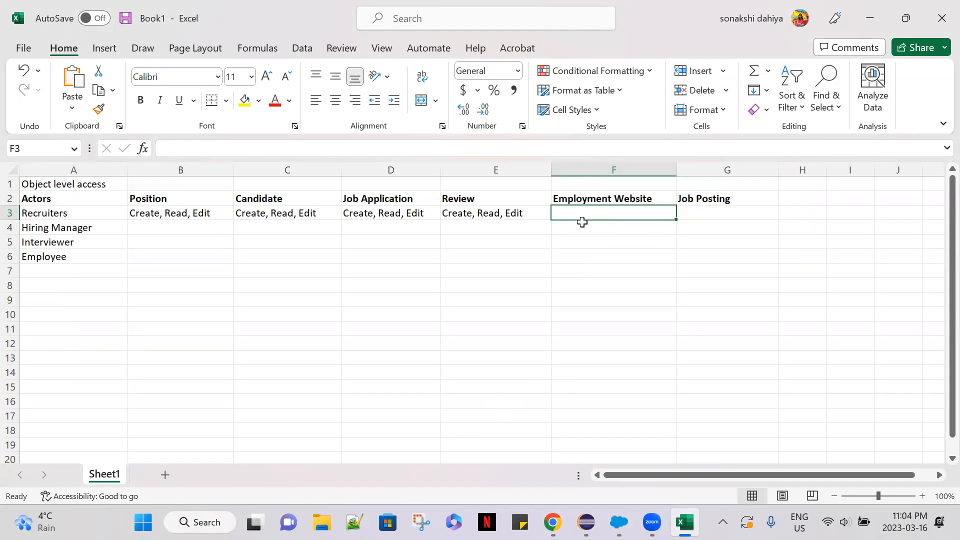
text(Read)
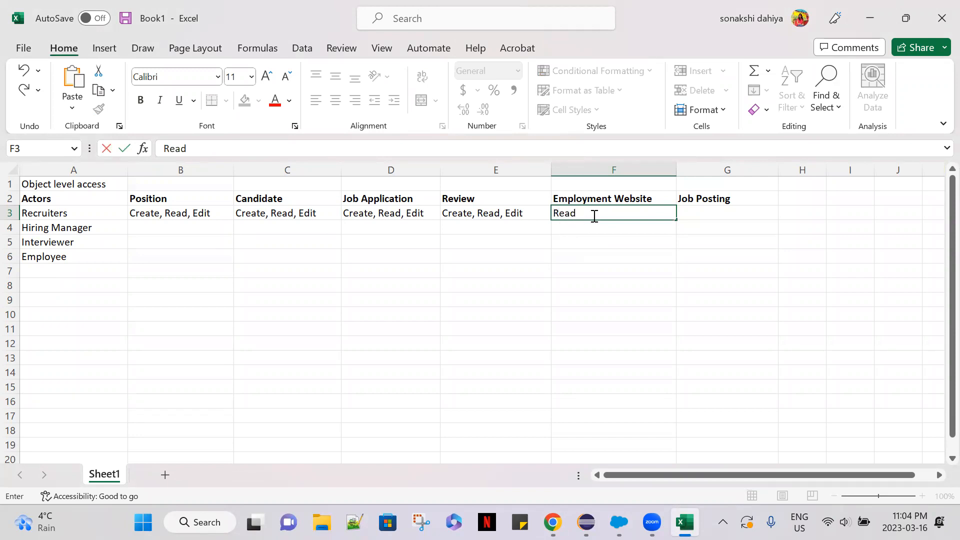
click(552, 213)
text(C)
text(raeet)
key(BackSpace)
key(BackSpace)
key(BackSpace)
key(BackSpace)
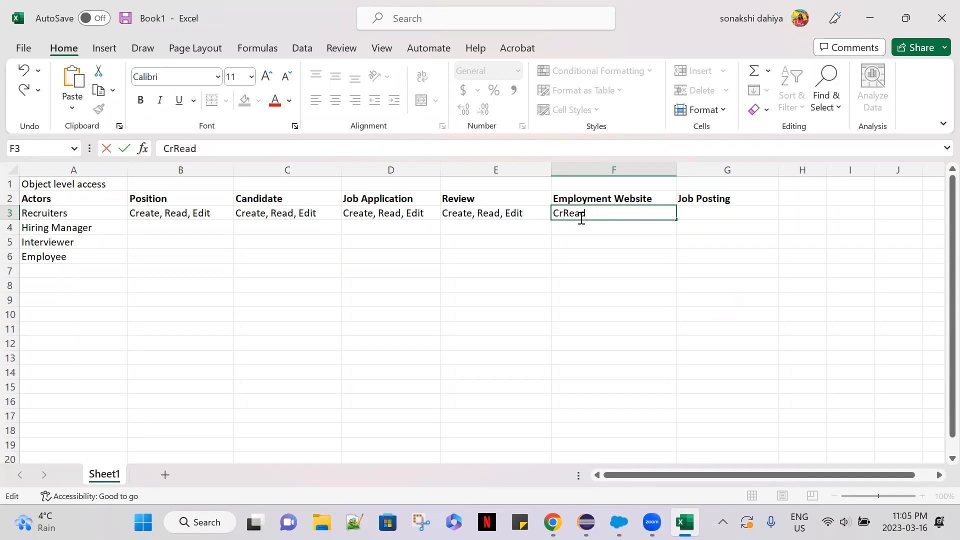
text(ear)
key(BackSpace)
text(te,Read)
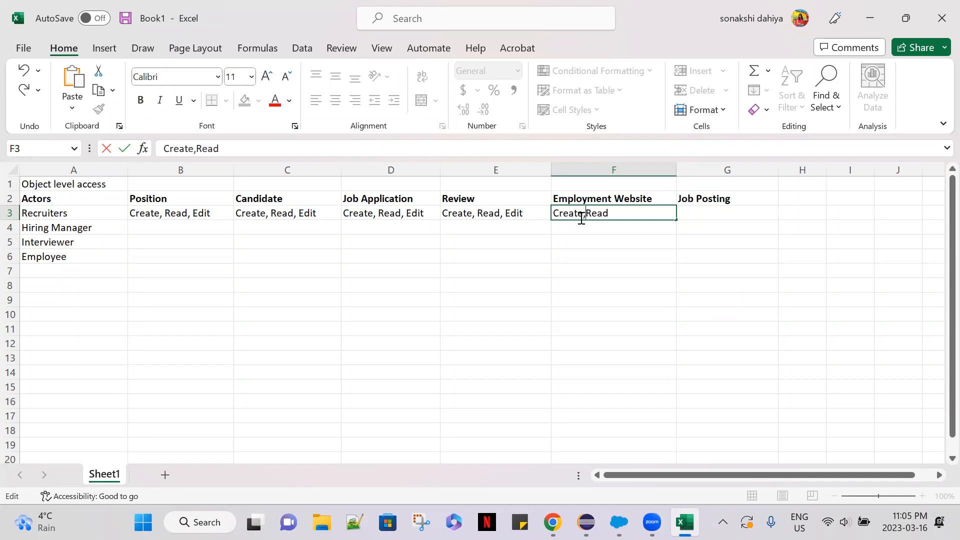
text(, Edit)
text(, Delete)
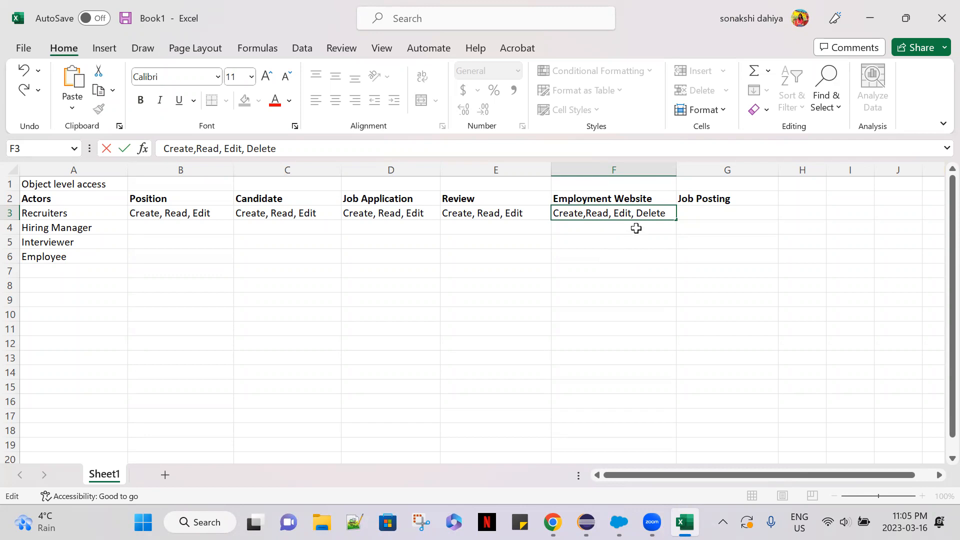
click(728, 217)
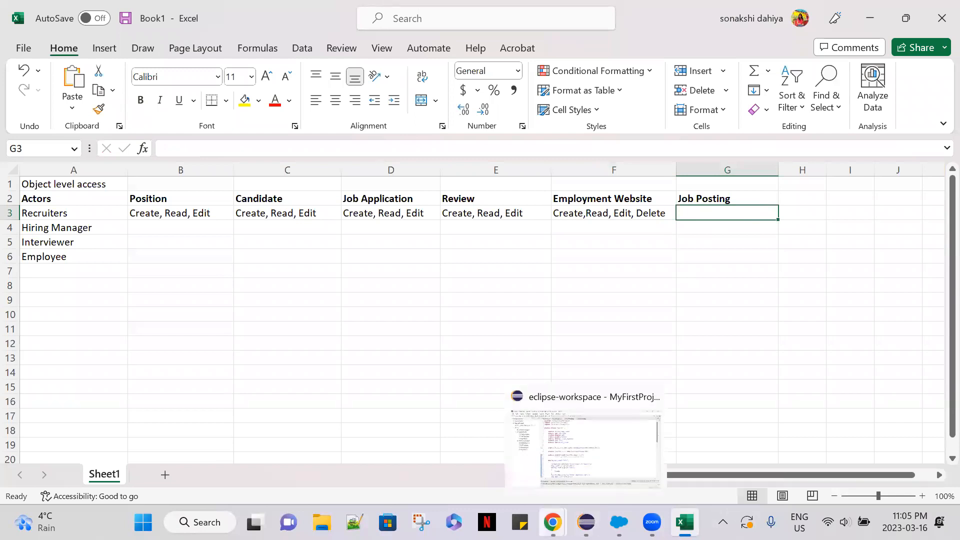
Switch to Salesforce in Chrome, examine the Position lookup in a blank new Job Posting form, and close the form without saving.
click(461, 458)
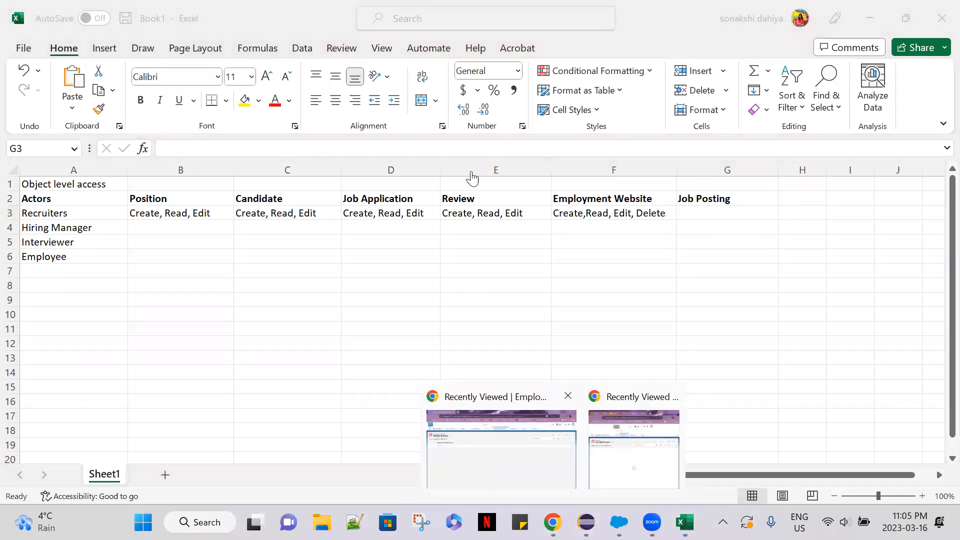
click(556, 120)
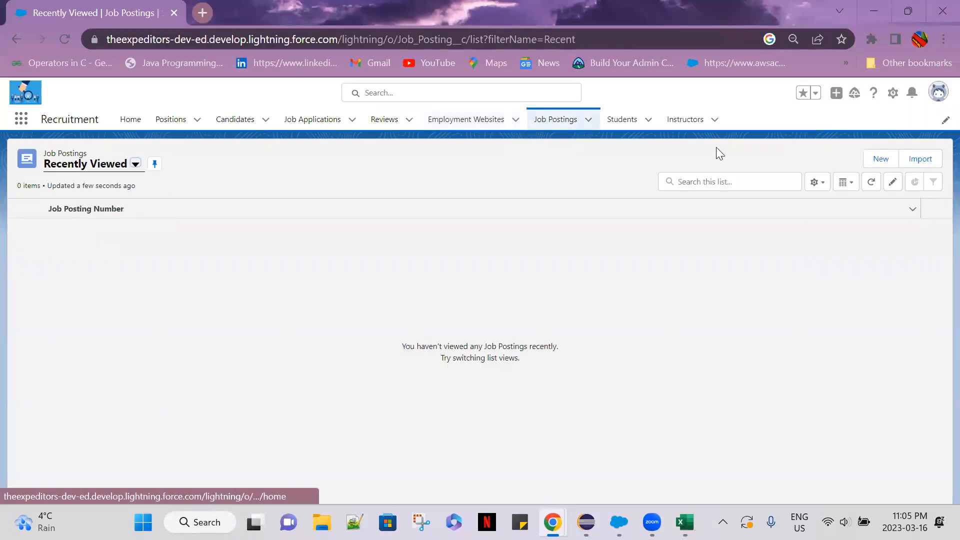
click(880, 159)
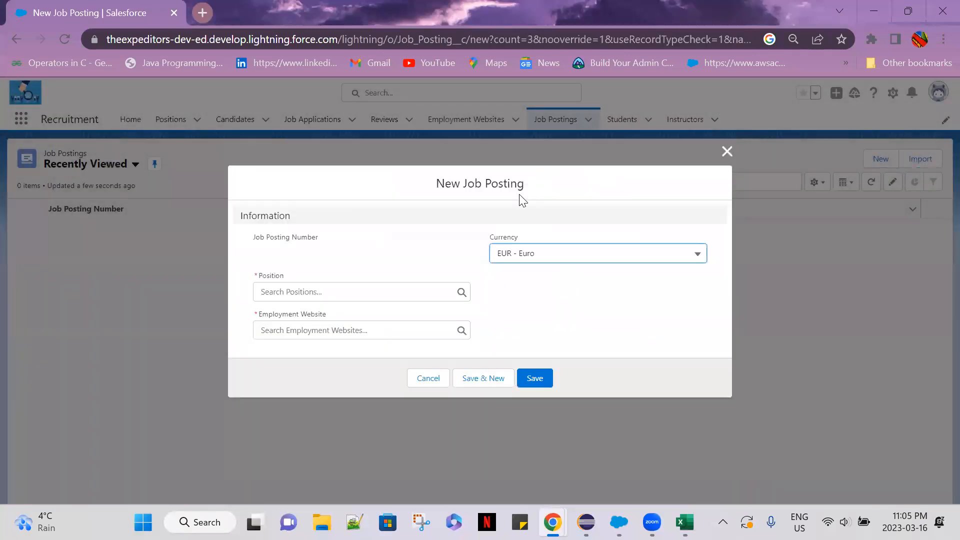
click(362, 294)
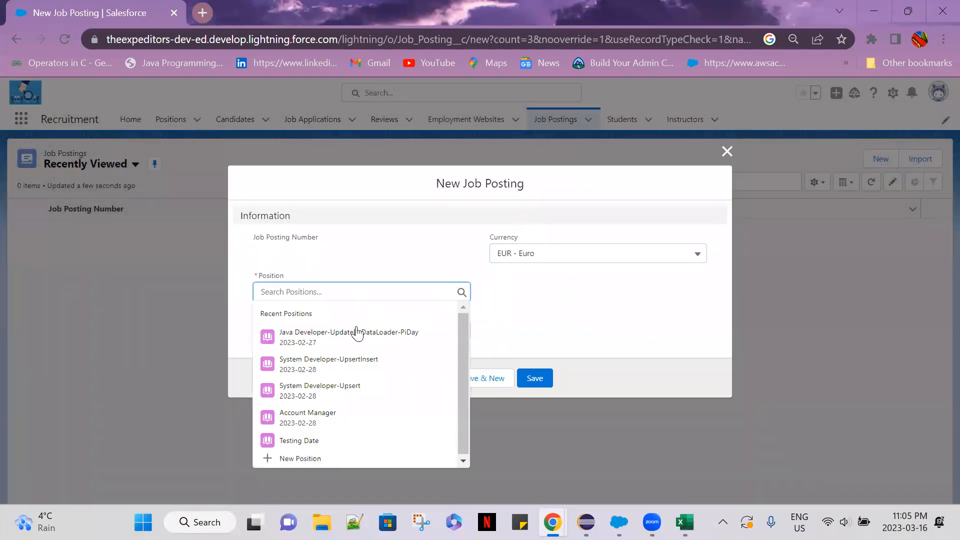
click(523, 328)
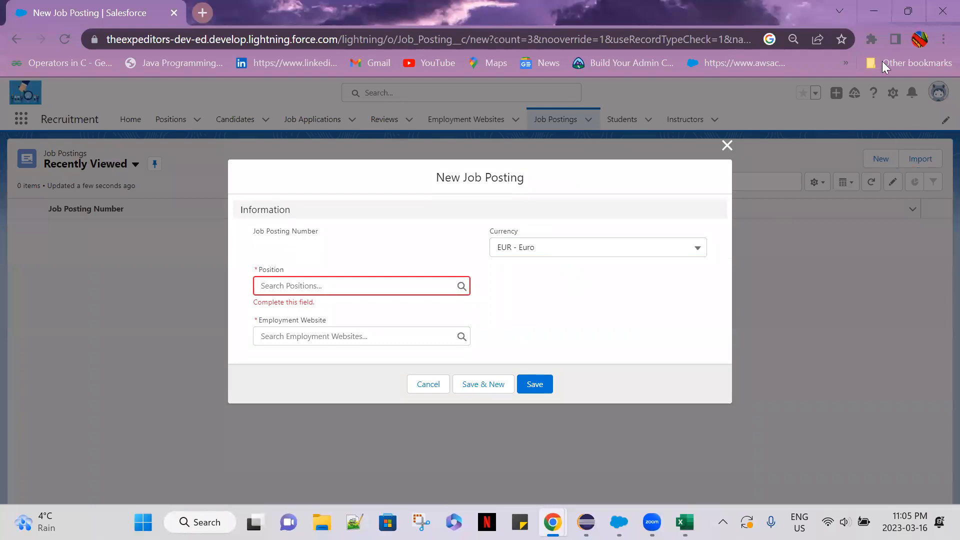
click(727, 147)
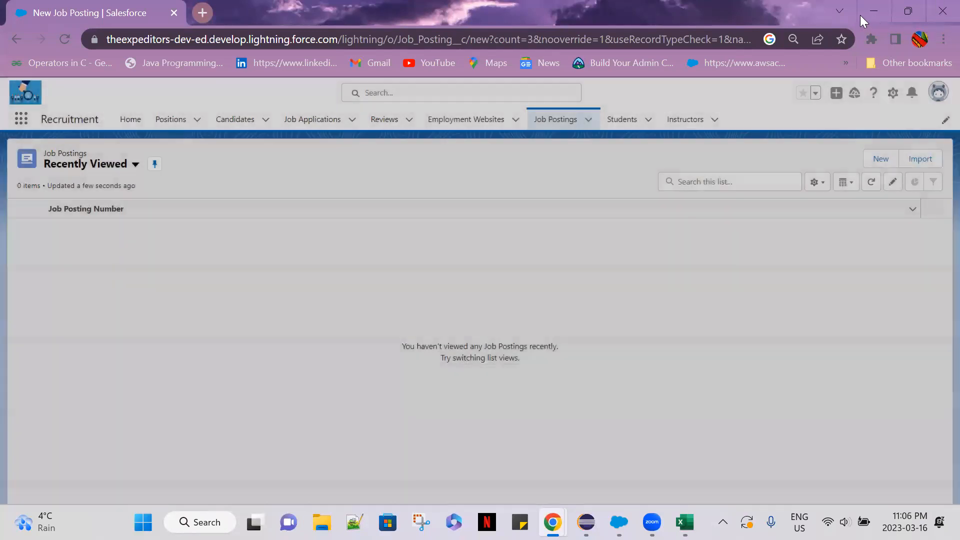
Return to the Excel workbook and enter "Create, Read, Edit," as the Recruiters' Job Posting permissions in cell G3.
click(874, 11)
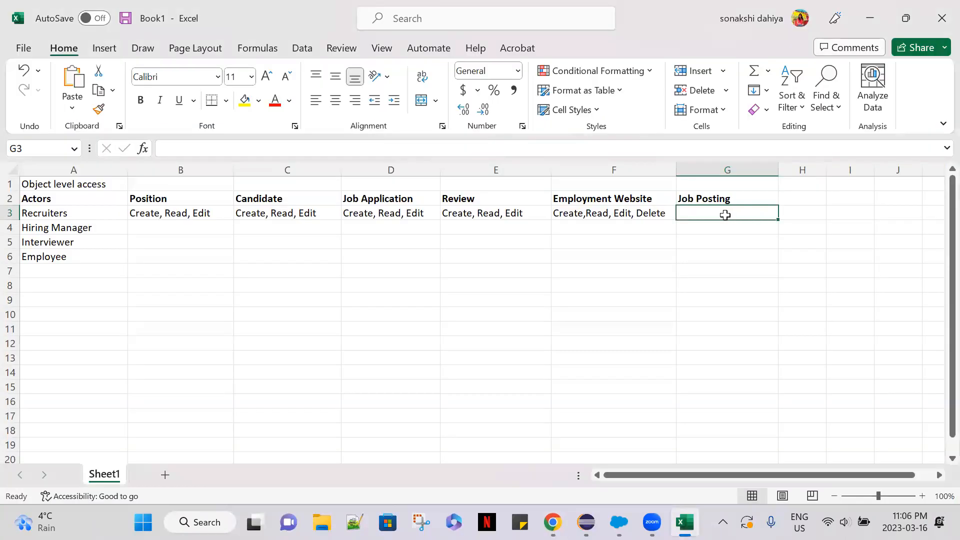
text(C)
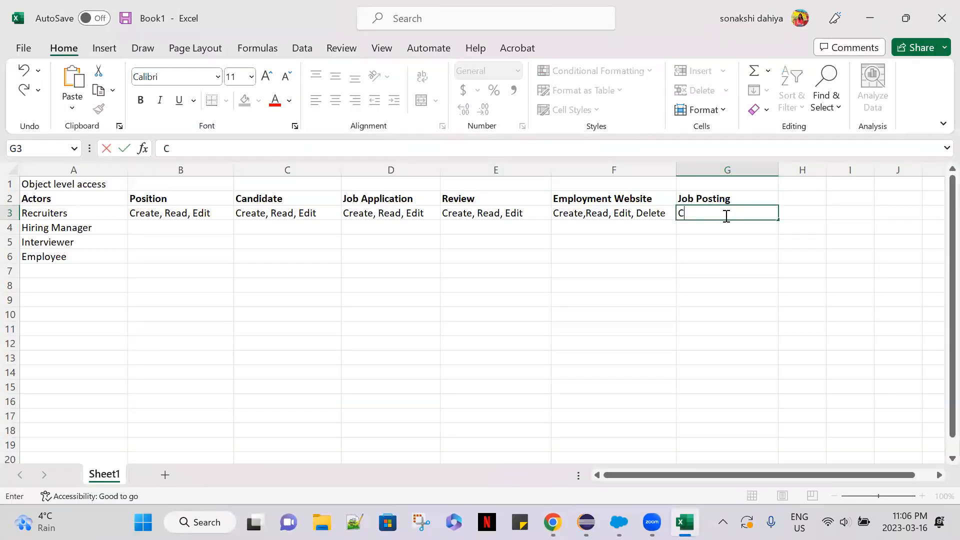
text(reate, Edit)
key(BackSpace)
key(BackSpace)
key(BackSpace)
key(BackSpace)
text(Read)
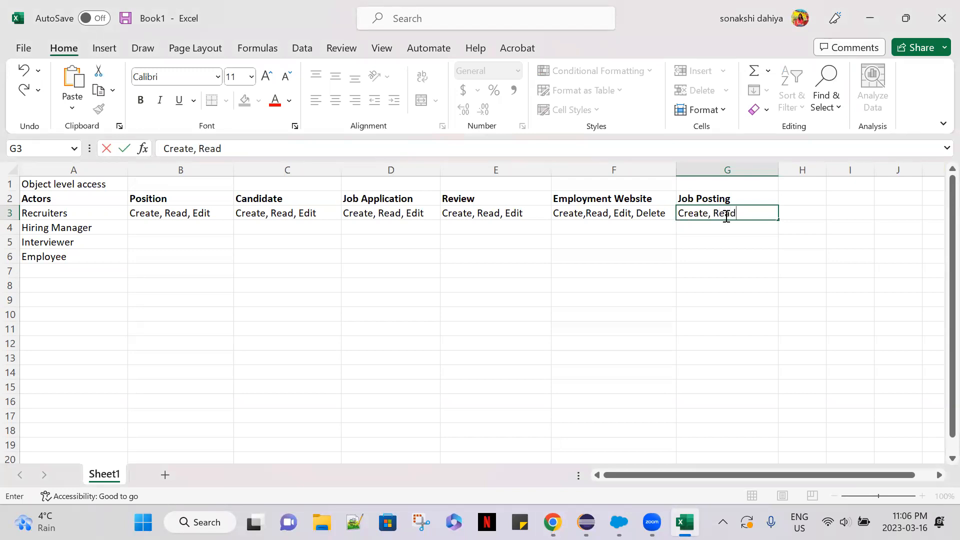
text(, Edit,)
Switch to Chrome, try the position Java Developer-UpdateByDataLoader-PiDay in a new Job Posting form, and discard the form.
mouse_move(552, 521)
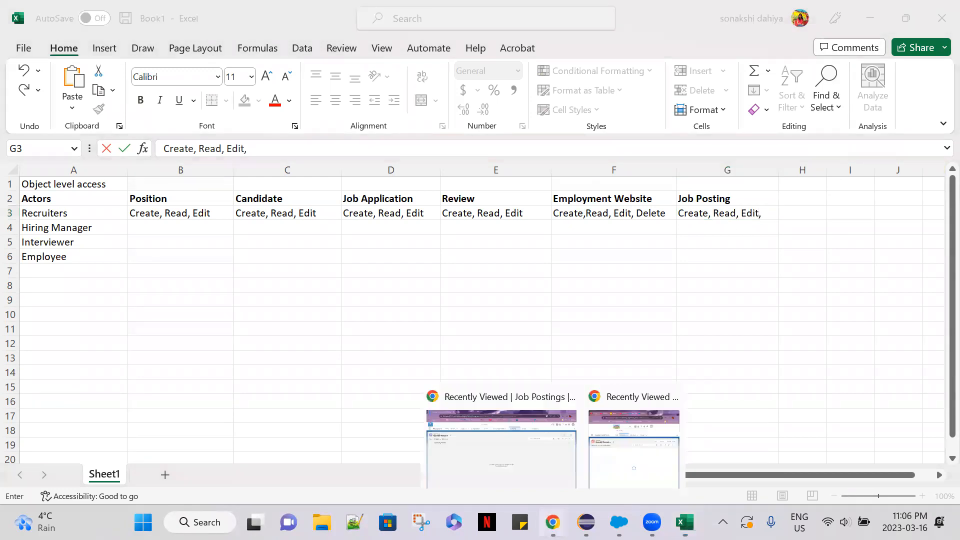
click(542, 452)
click(869, 163)
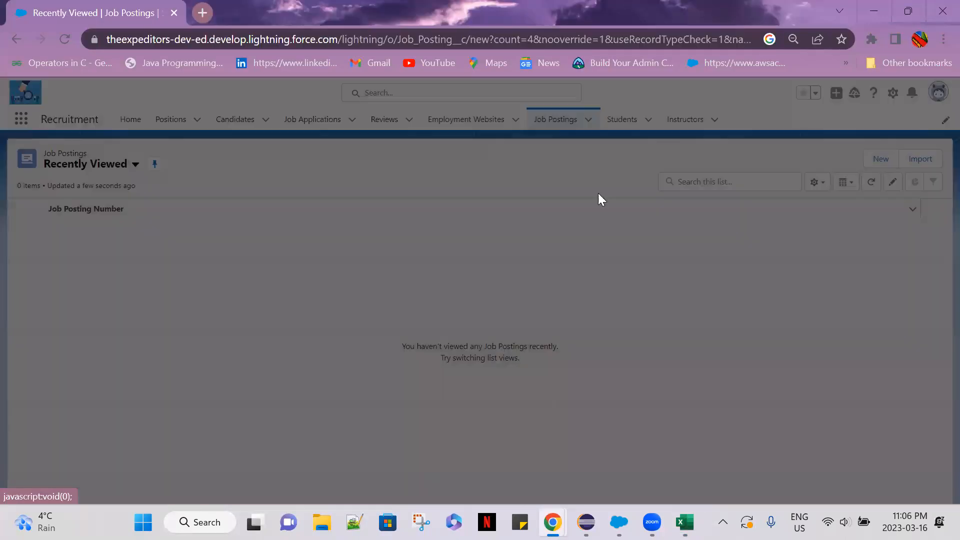
click(323, 300)
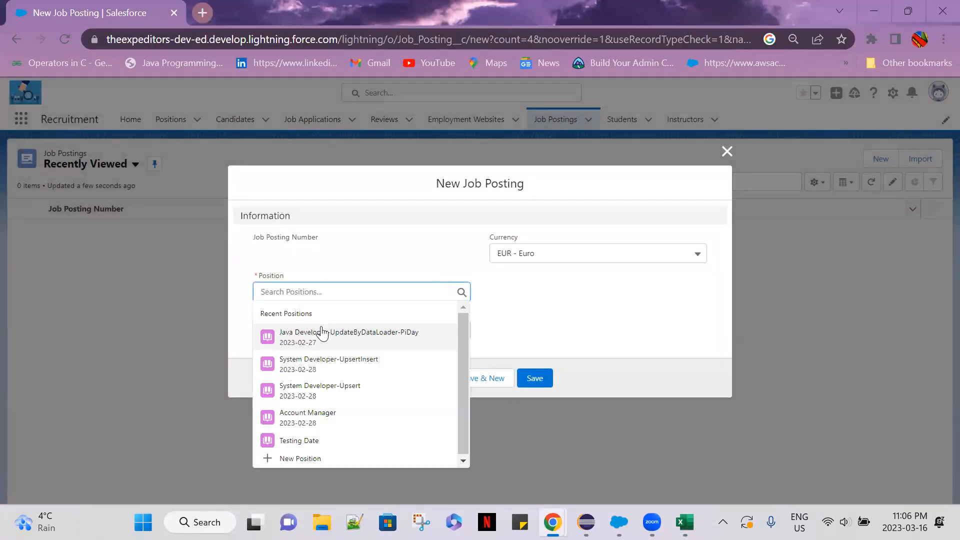
click(322, 333)
click(726, 151)
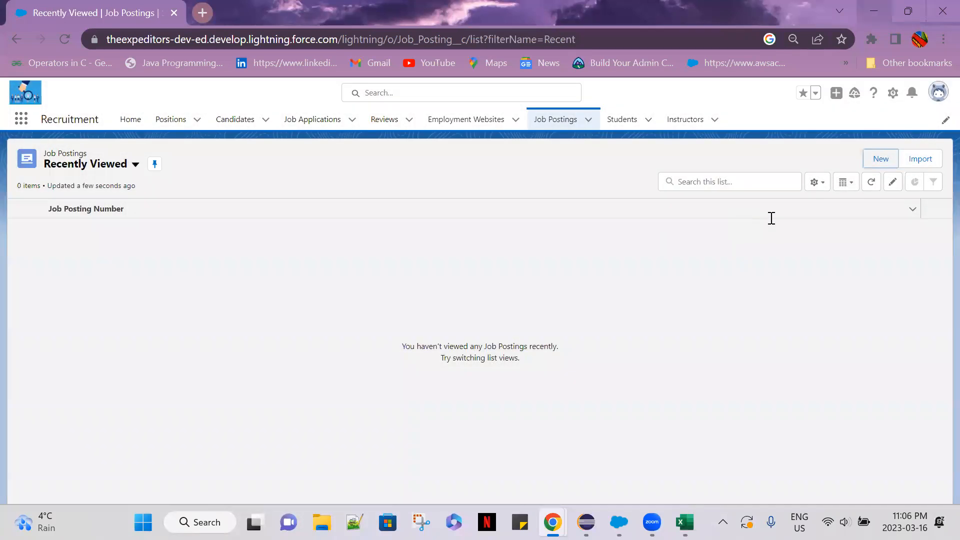
Return to the Excel workbook and add "Delete" at the end of the Recruiters' Job Posting permissions in G3.
key(alt+Tab)
click(767, 213)
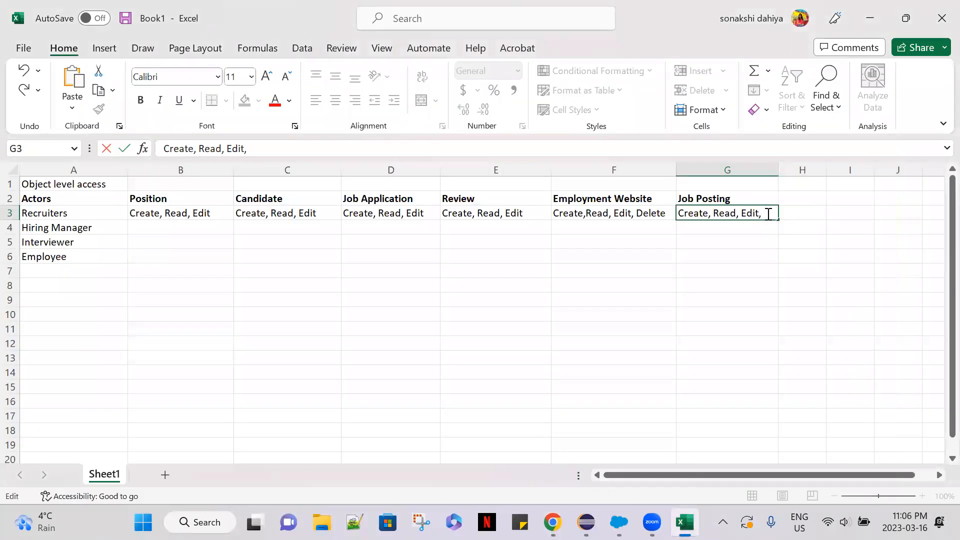
text(Delete)
click(760, 269)
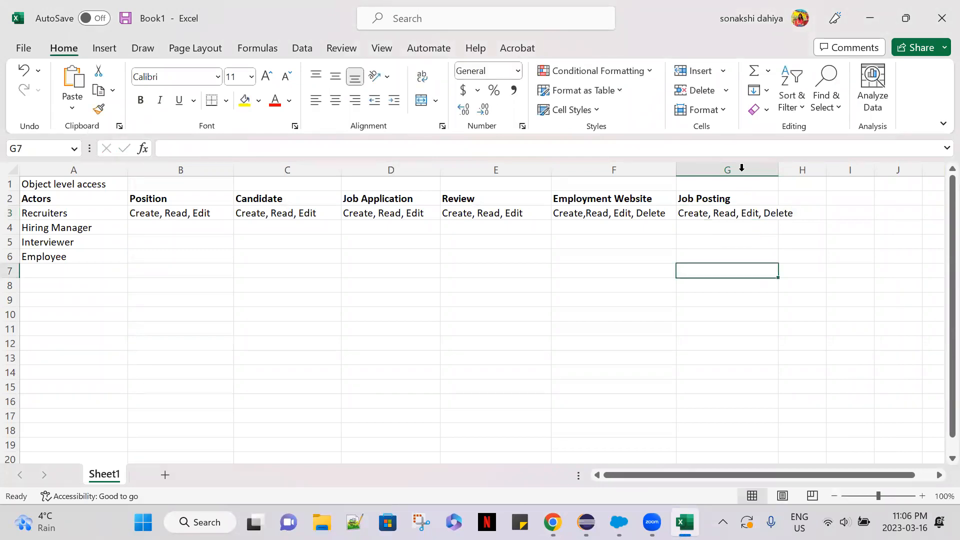
Widen column G so the full Job Posting permissions text fits, and select the Hiring Manager's Position cell B4.
click(760, 170)
drag(778, 169, 809, 168)
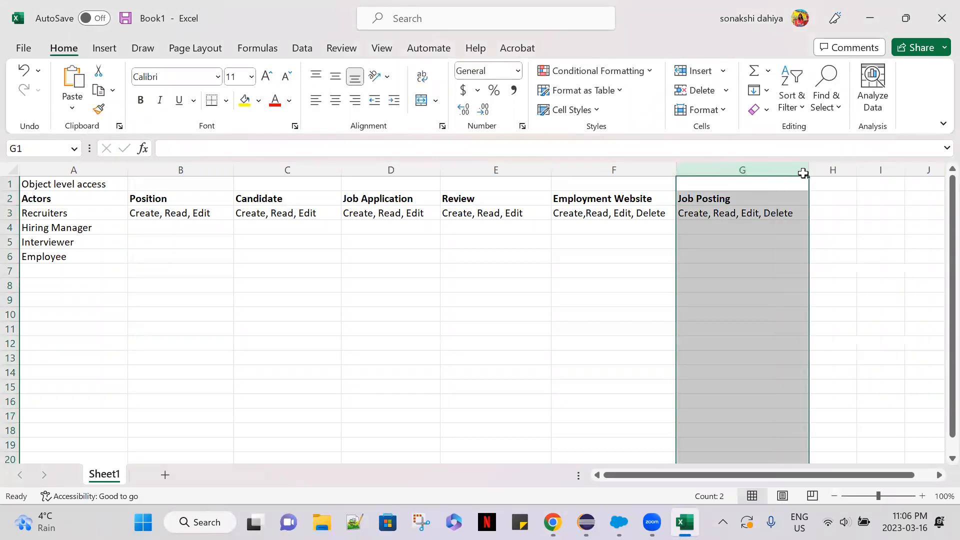
click(737, 269)
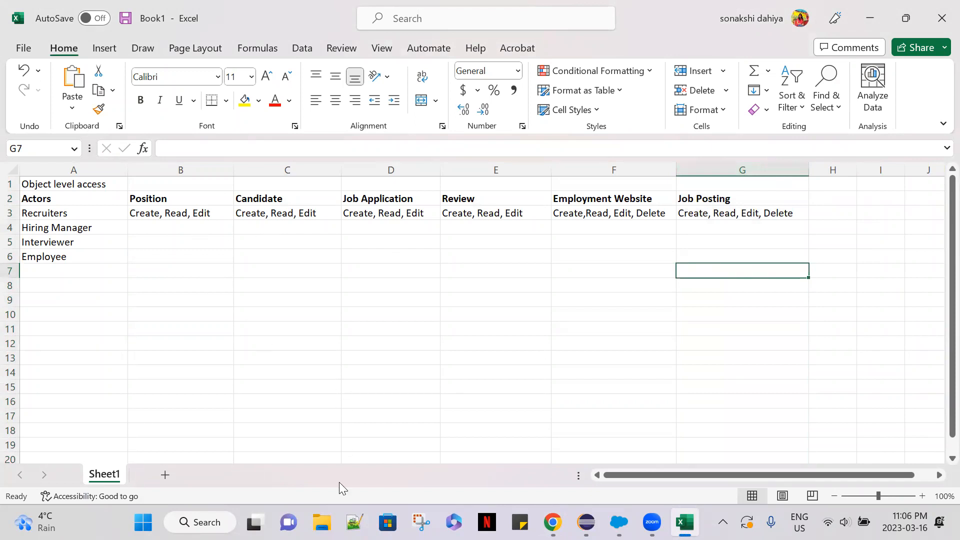
click(752, 240)
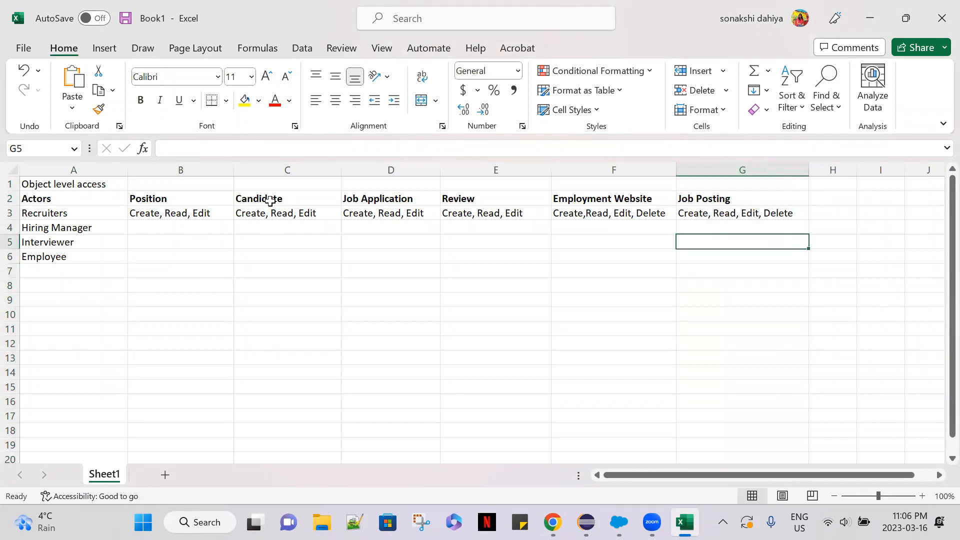
click(138, 225)
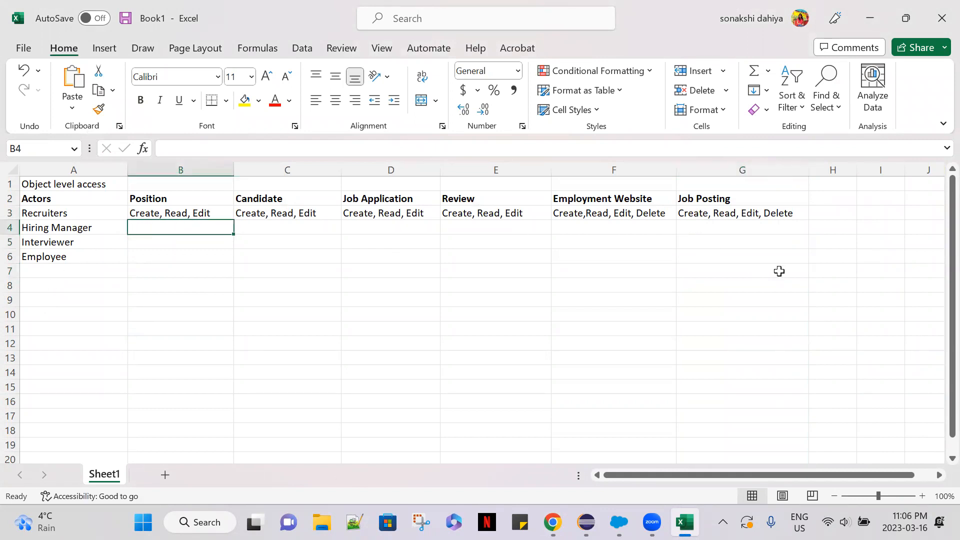
Copy the heading text Job Posting from G2 and paste it into cell F1 above the Employment Website heading.
mouse_move(740, 169)
mouse_down()
mouse_move(593, 170)
mouse_move(726, 167)
mouse_up()
click(736, 199)
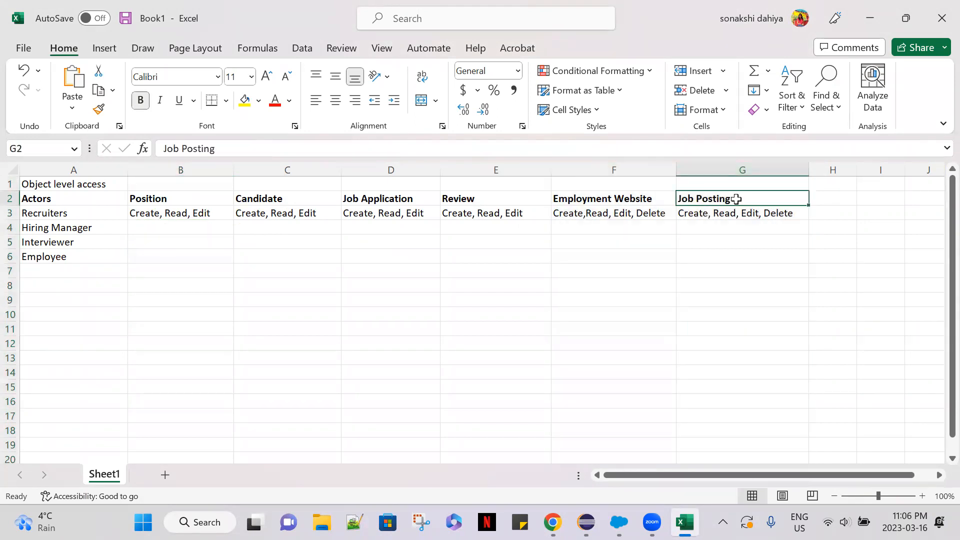
drag(251, 149, 111, 152)
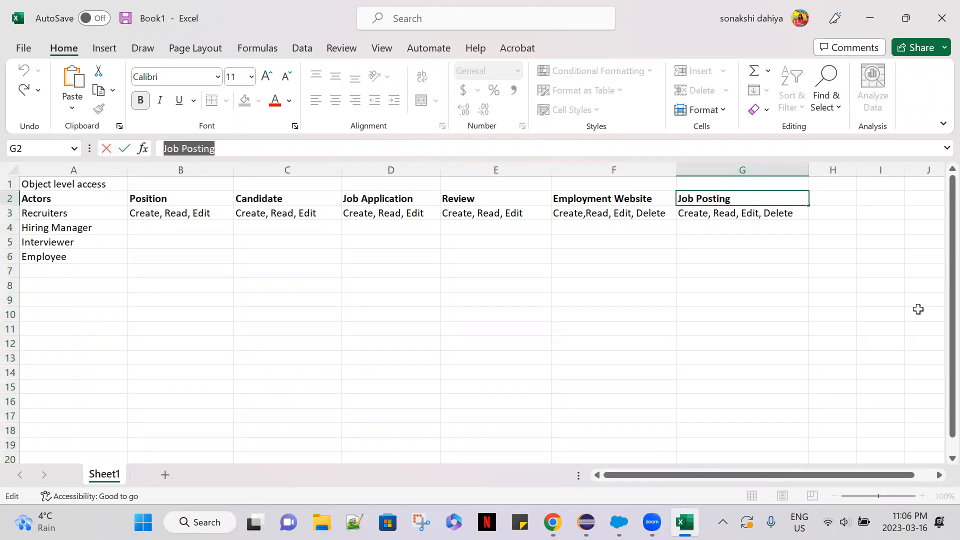
key(ctrl+c)
click(633, 185)
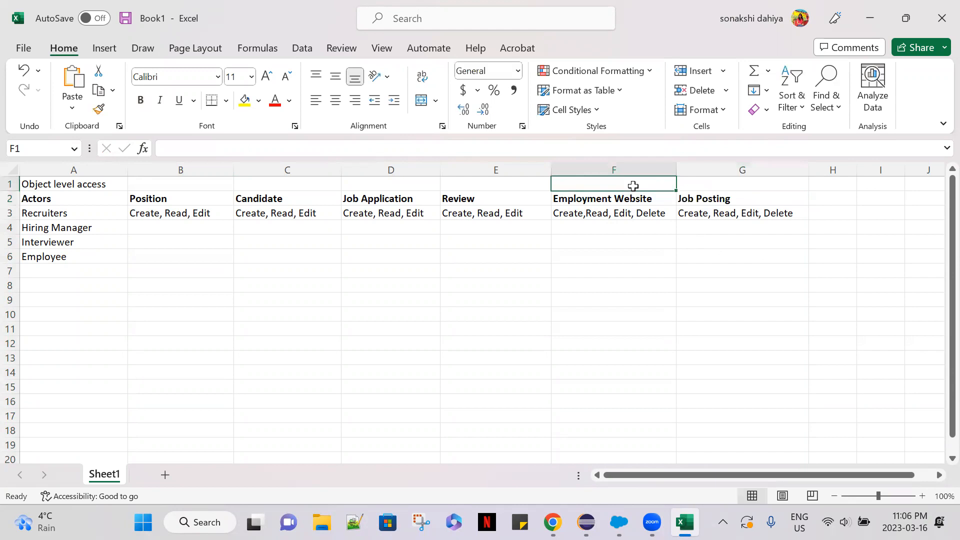
key(ctrl+v)
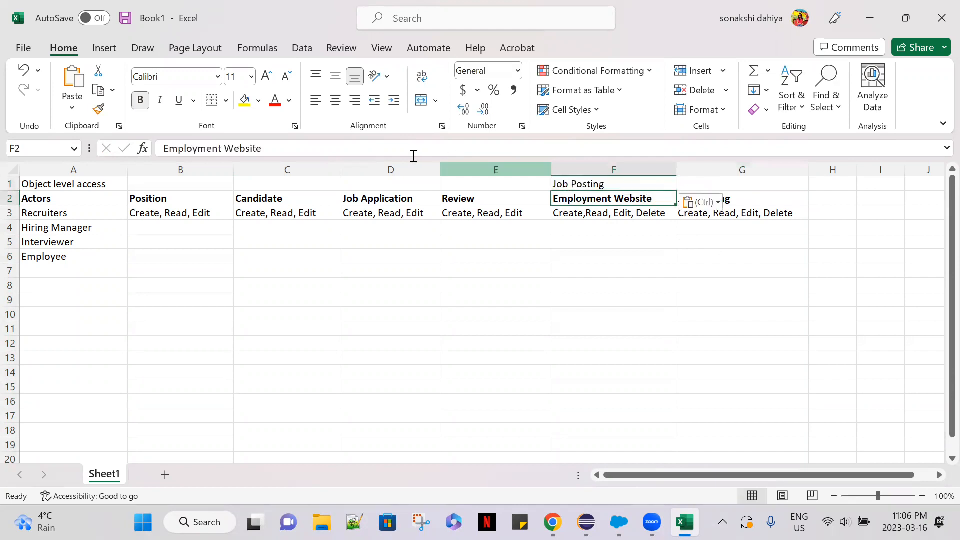
Move the heading text Employment Website from F2 into G2, replacing the Job Posting heading there.
drag(261, 149, 149, 152)
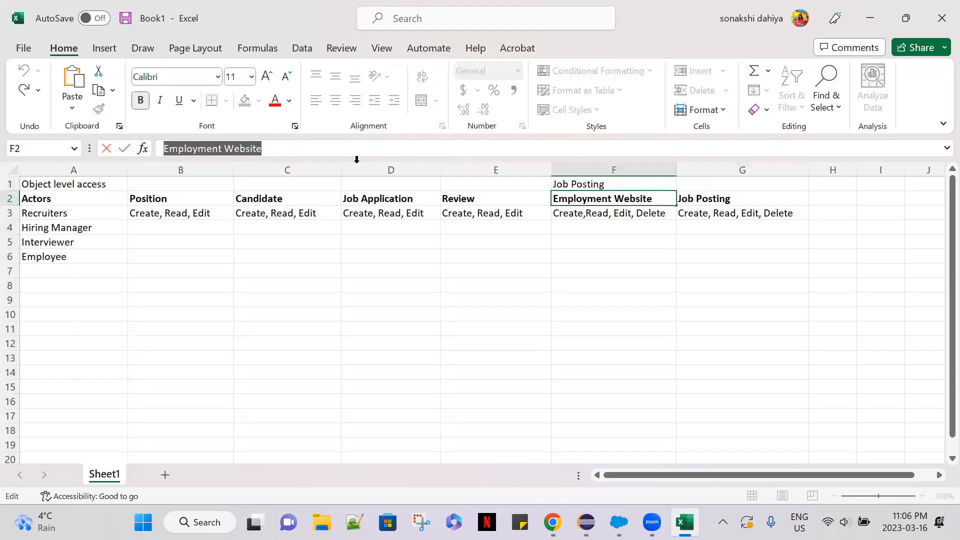
key(ctrl+x)
click(750, 198)
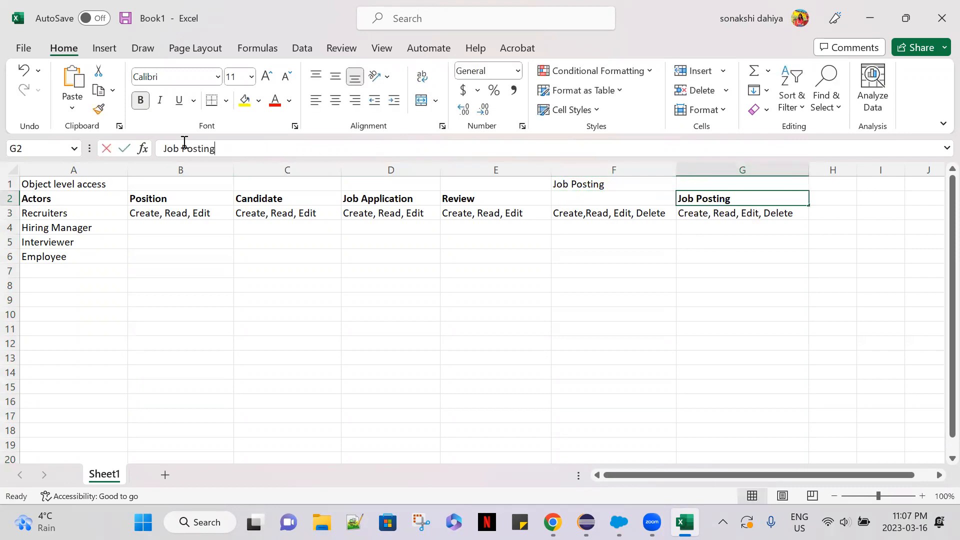
drag(218, 148, 160, 149)
key(ctrl+v)
Copy the Job Posting text from F1 into the empty heading cell F2 and clear F1.
click(600, 185)
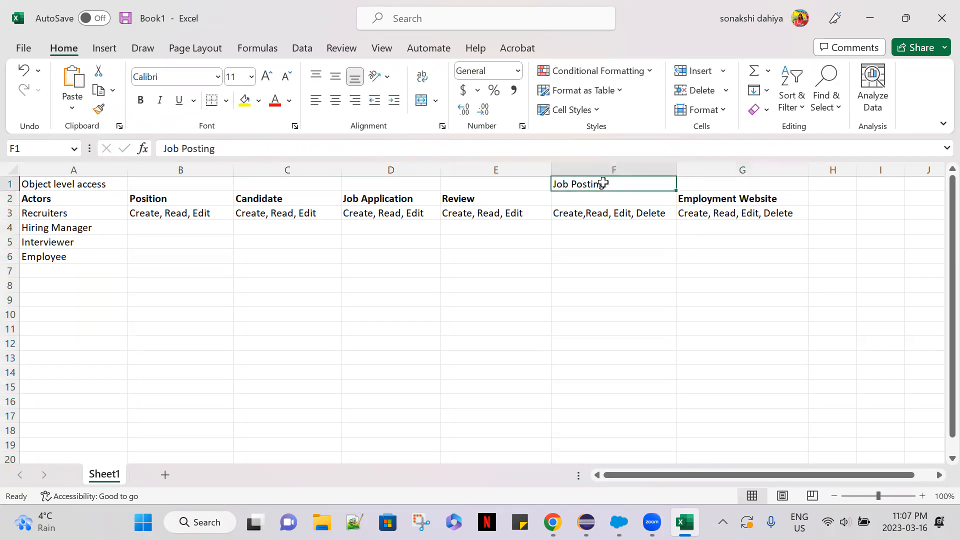
key(ctrl+c)
click(607, 194)
key(ctrl+v)
click(612, 184)
key(Delete)
click(638, 243)
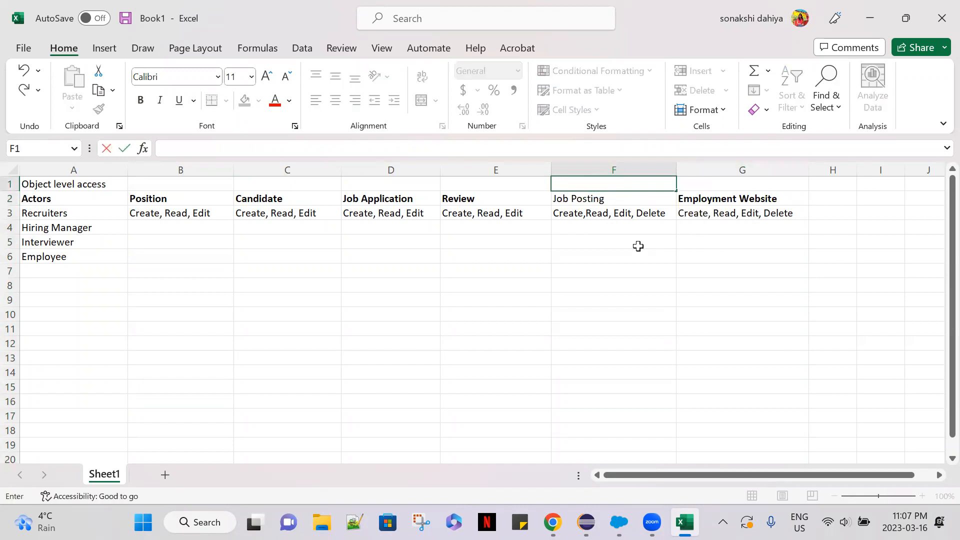
Make the Job Posting heading in F2 bold.
click(614, 199)
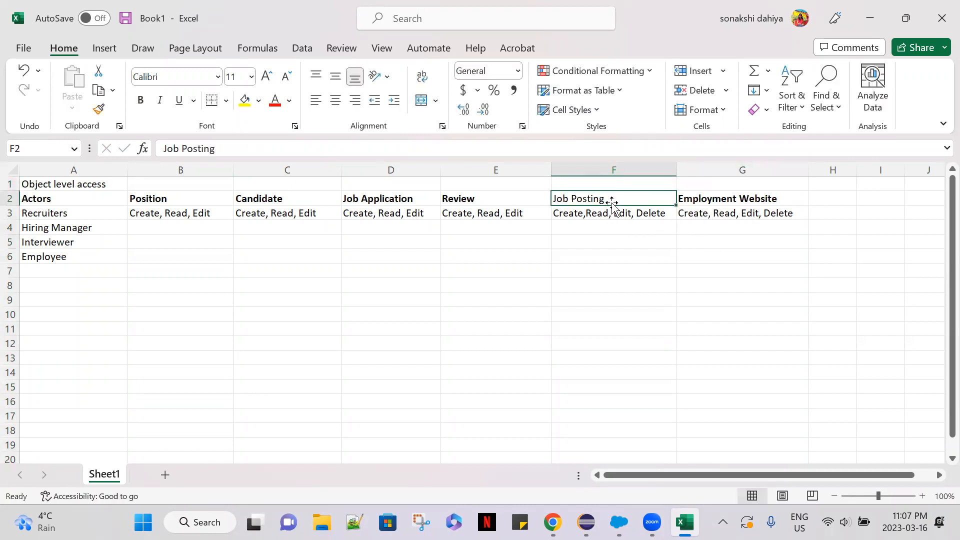
key(ctrl+b)
click(628, 245)
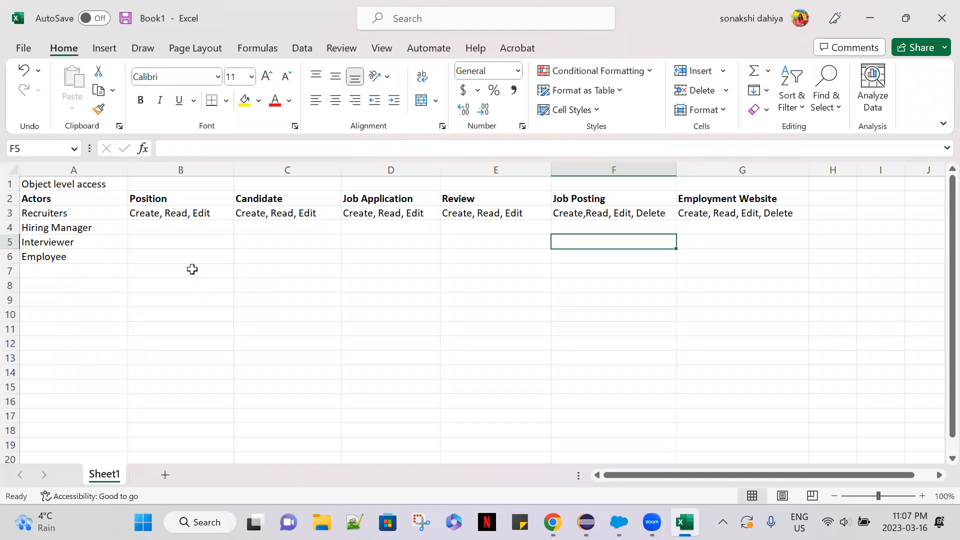
click(171, 229)
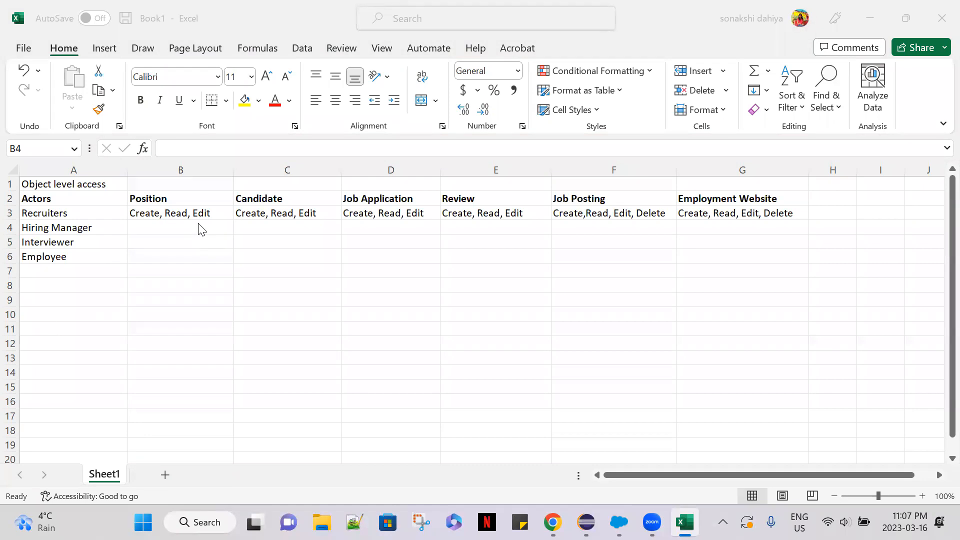
click(156, 227)
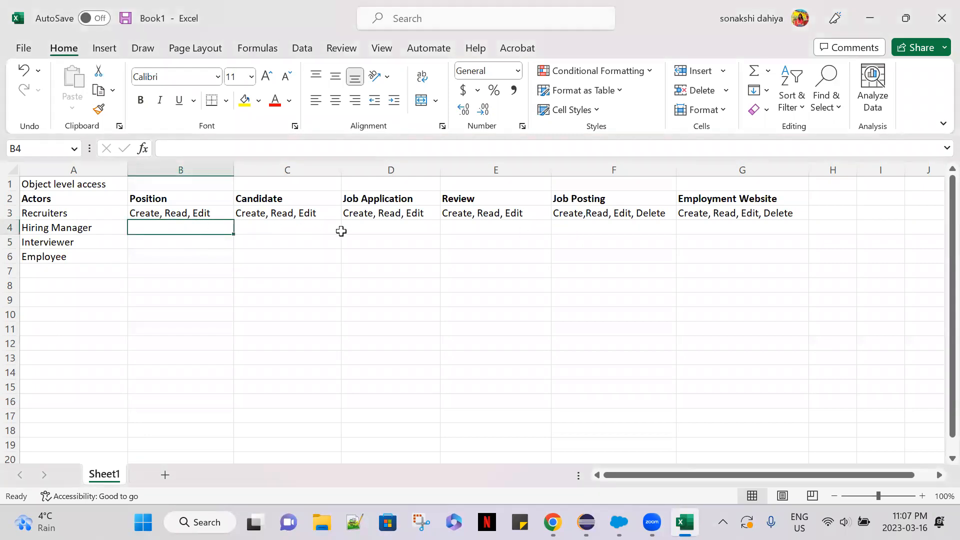
click(484, 229)
drag(483, 229, 178, 227)
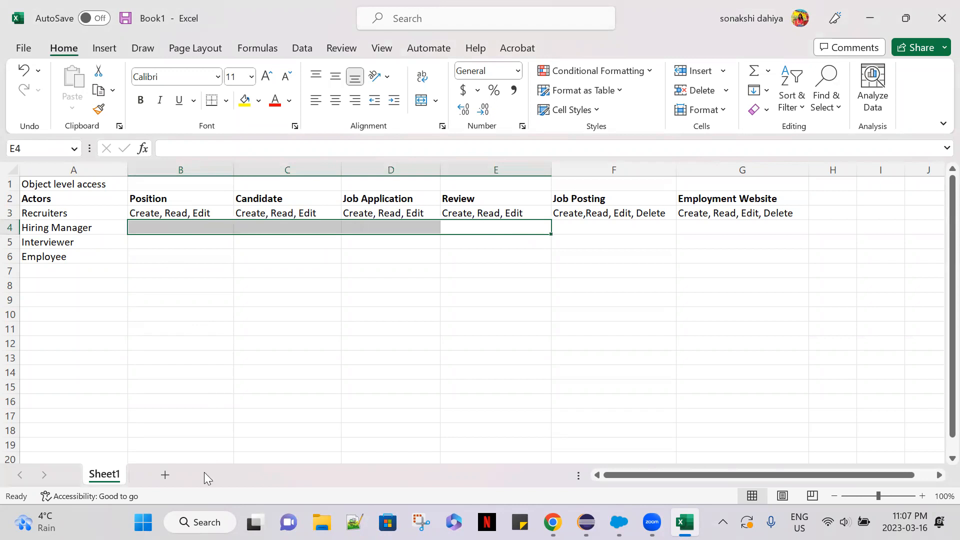
key(alt+Tab)
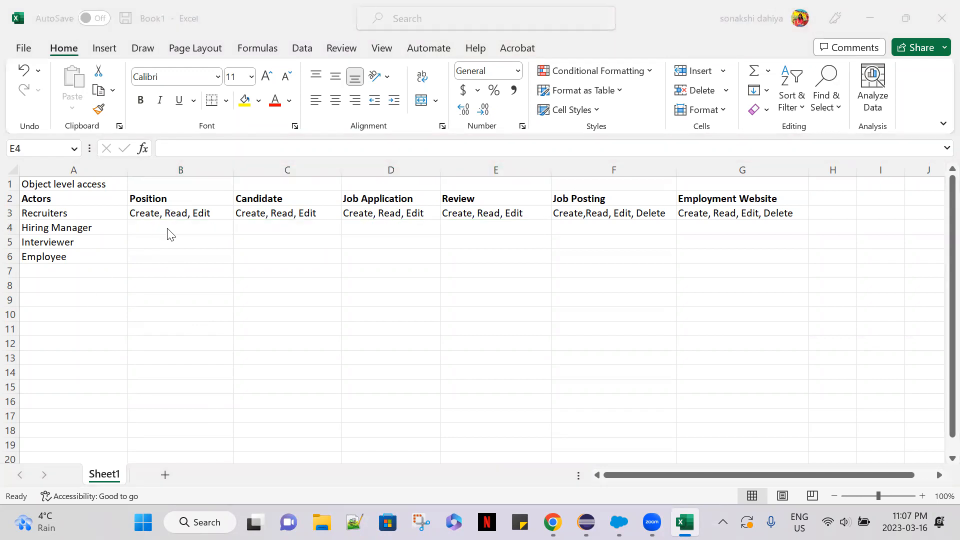
click(167, 228)
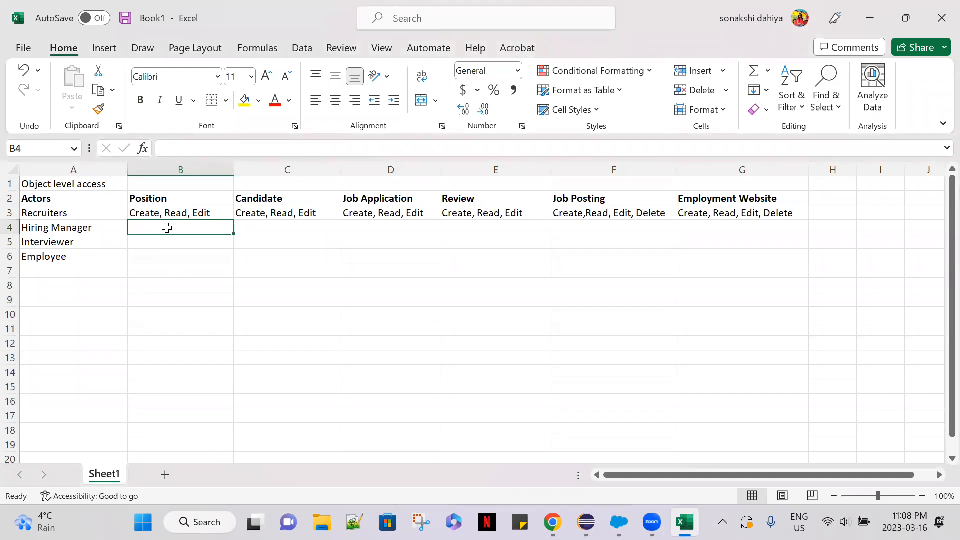
Copy the permissions text "Create, Read, Edit" from B3 into the Hiring Manager's Position, Candidate, Job Application and Review cells B4 to E4.
click(178, 212)
drag(290, 150, 146, 154)
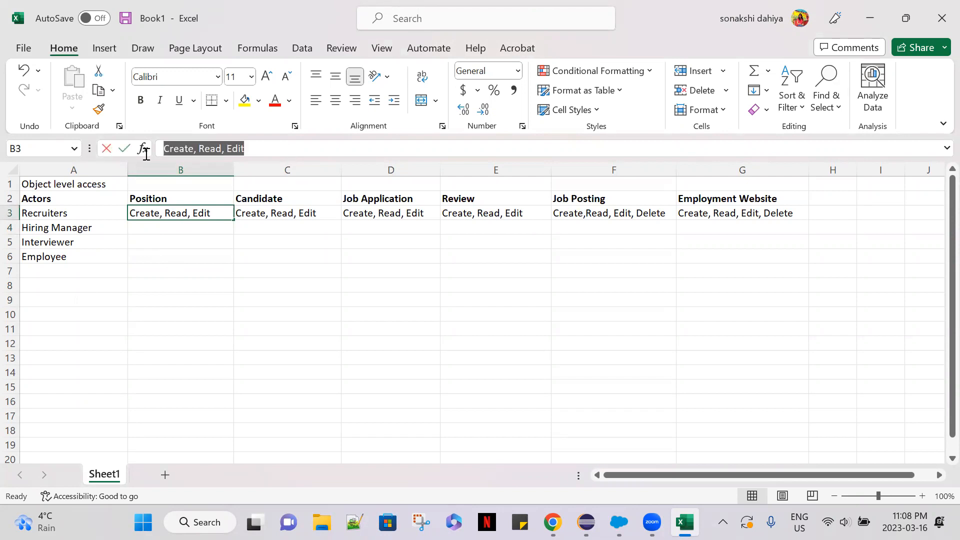
key(ctrl+c)
click(158, 230)
key(ctrl+v)
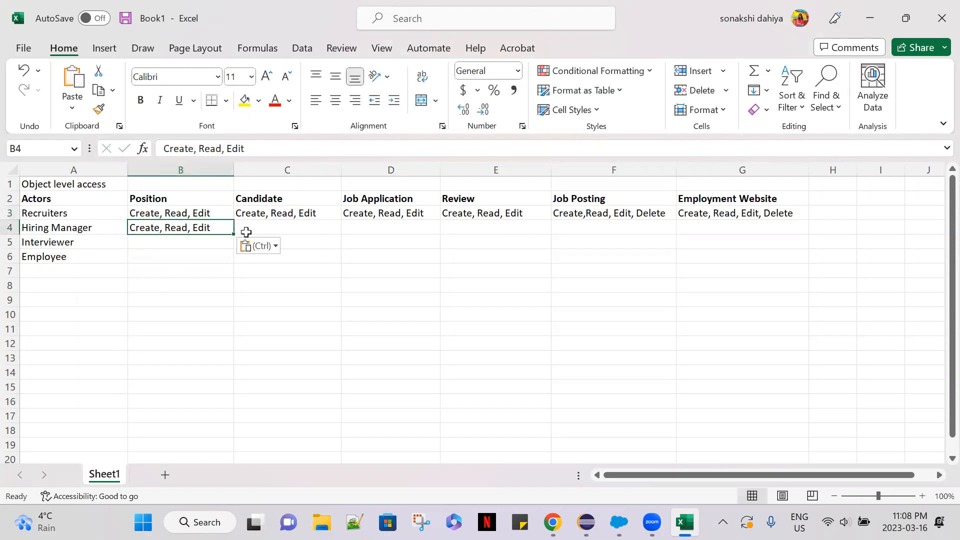
click(258, 230)
key(ctrl+v)
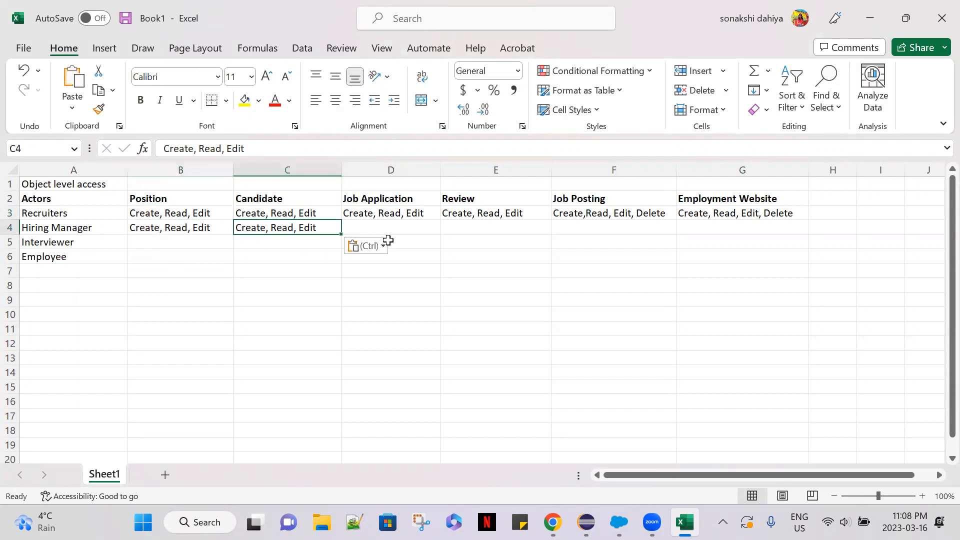
click(391, 227)
key(ctrl+v)
click(491, 231)
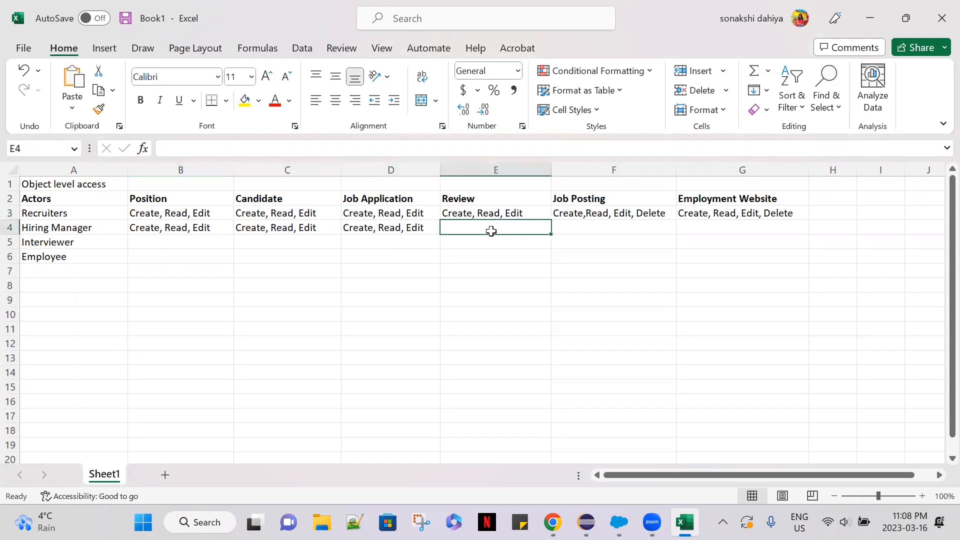
key(ctrl+v)
click(589, 230)
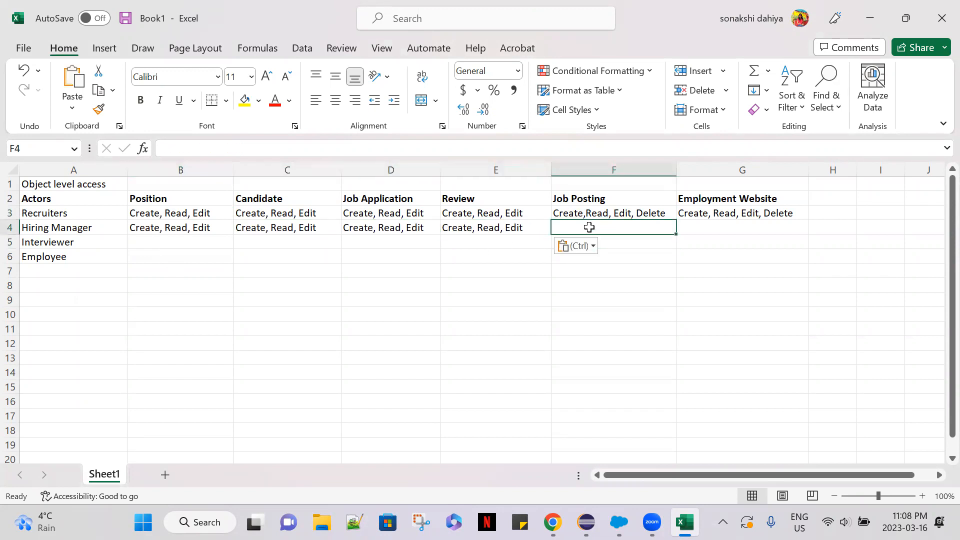
click(394, 299)
Remove "Create" from the Hiring Manager's Candidate permissions in C4, leaving "Read, Edit".
click(309, 229)
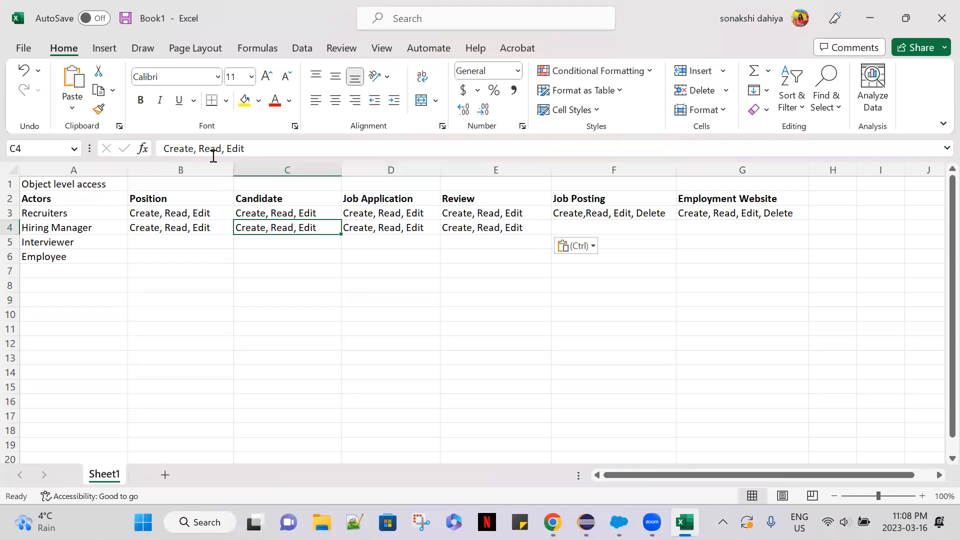
drag(198, 148, 147, 143)
key(BackSpace)
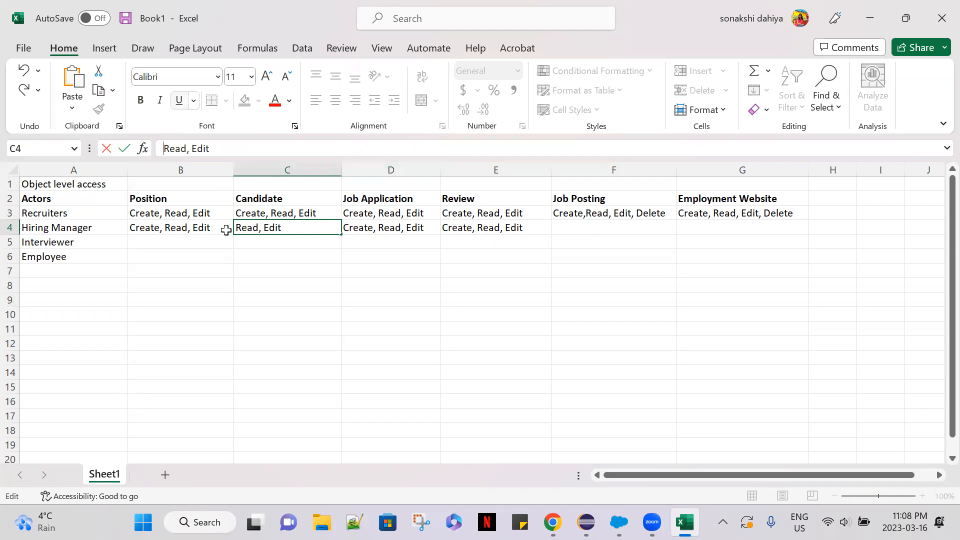
click(389, 266)
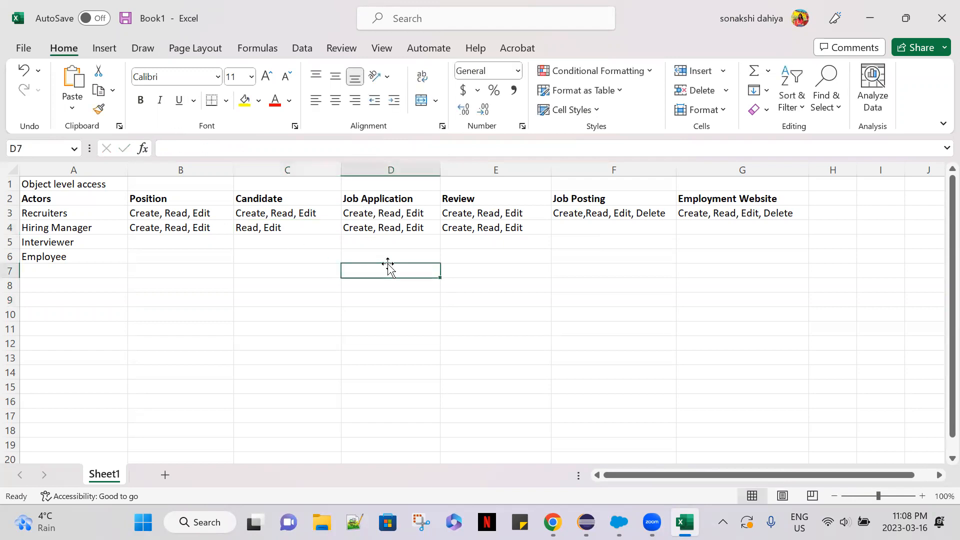
click(171, 227)
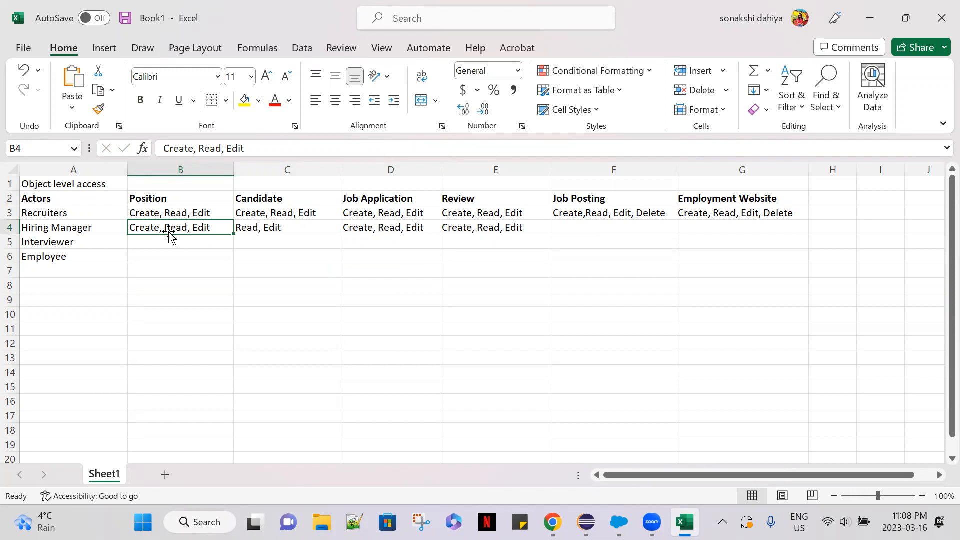
Remove "Edit" from the Hiring Manager's Candidate permissions in C4 so that only "Read" is left.
click(264, 229)
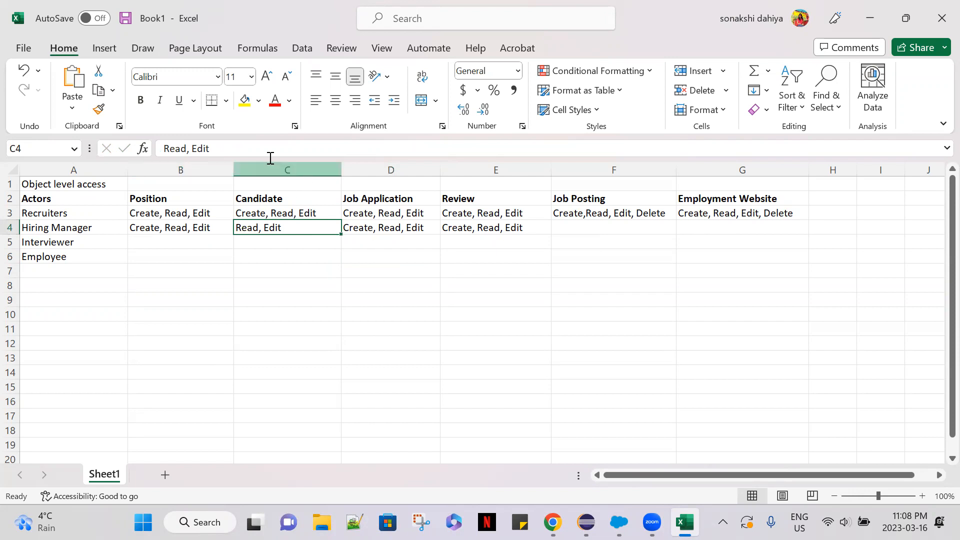
click(226, 146)
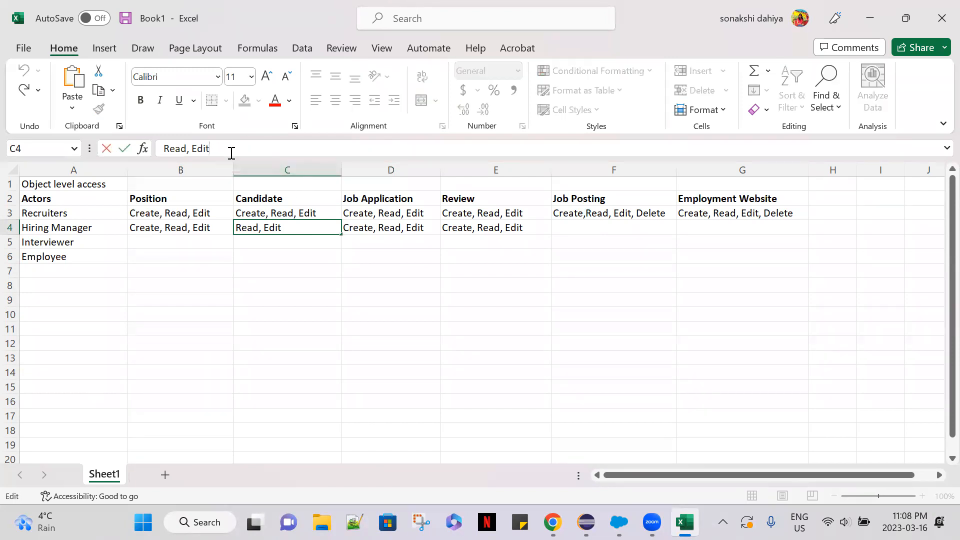
drag(226, 146, 185, 145)
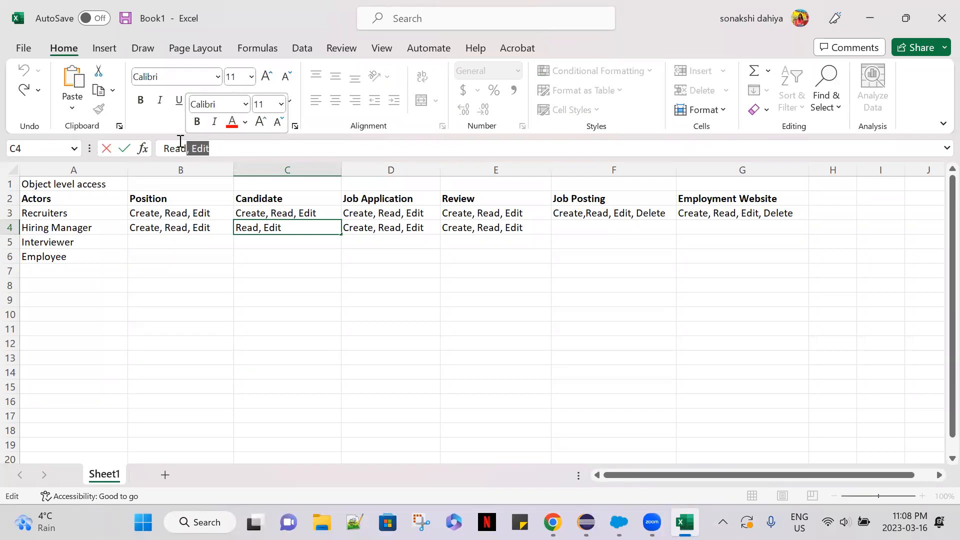
key(BackSpace)
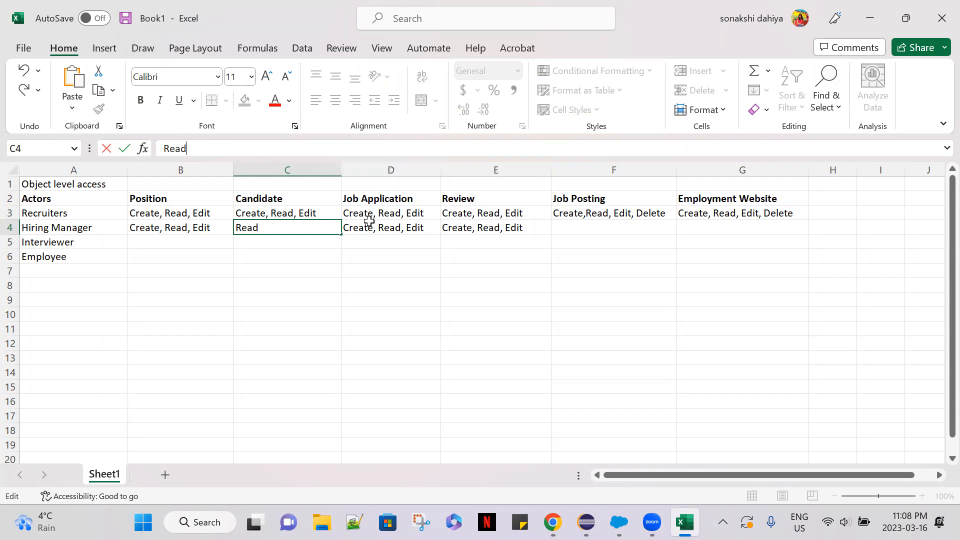
click(389, 233)
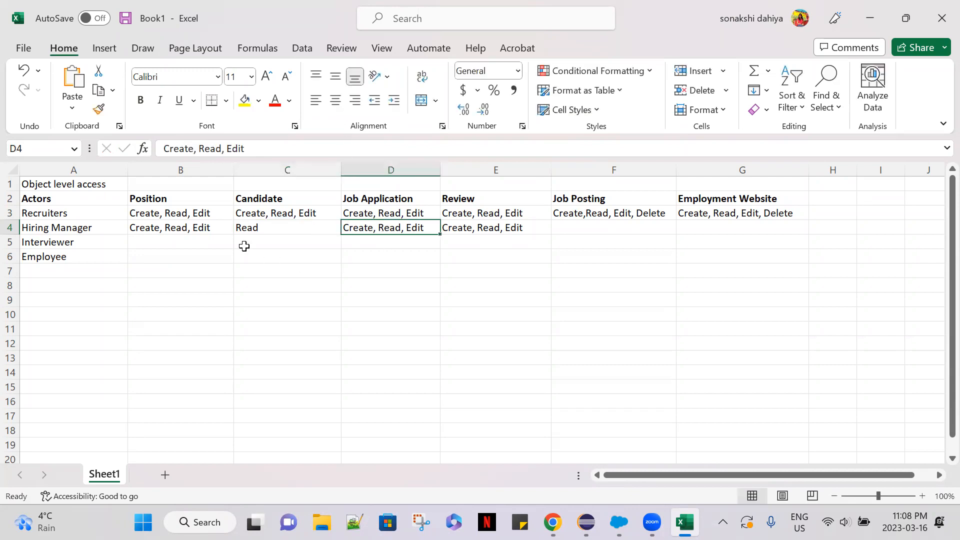
click(245, 230)
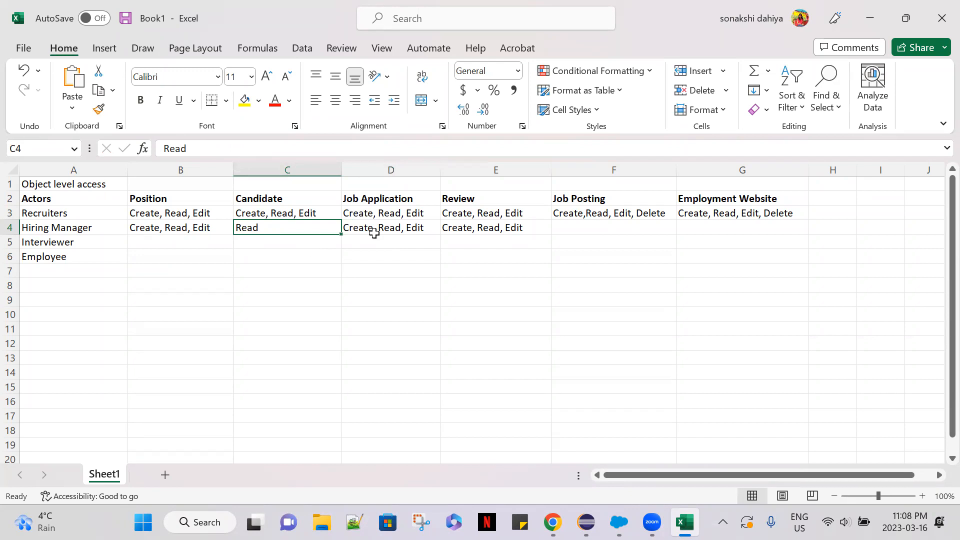
Remove "Create" from the Hiring Manager's Job Application permissions in D4, leaving "Read, Edit".
click(391, 231)
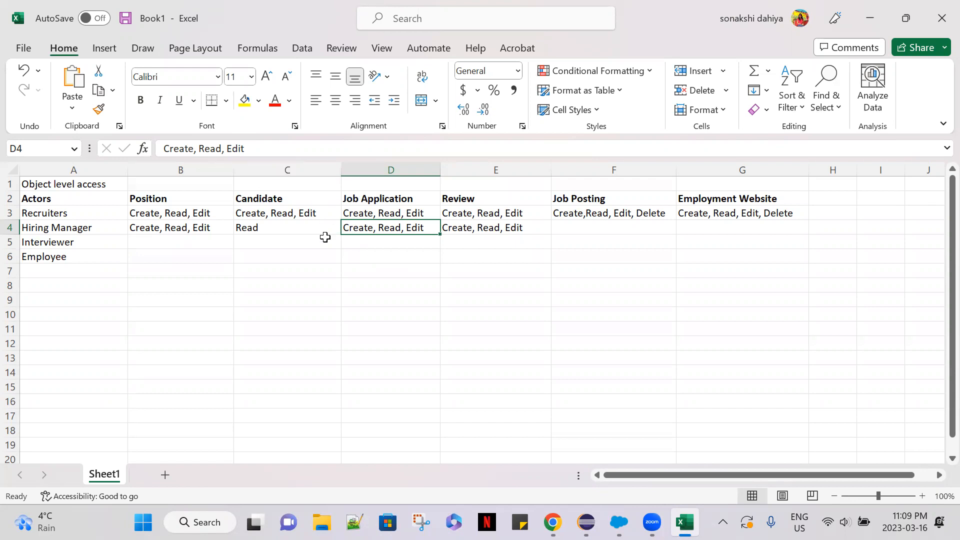
click(197, 148)
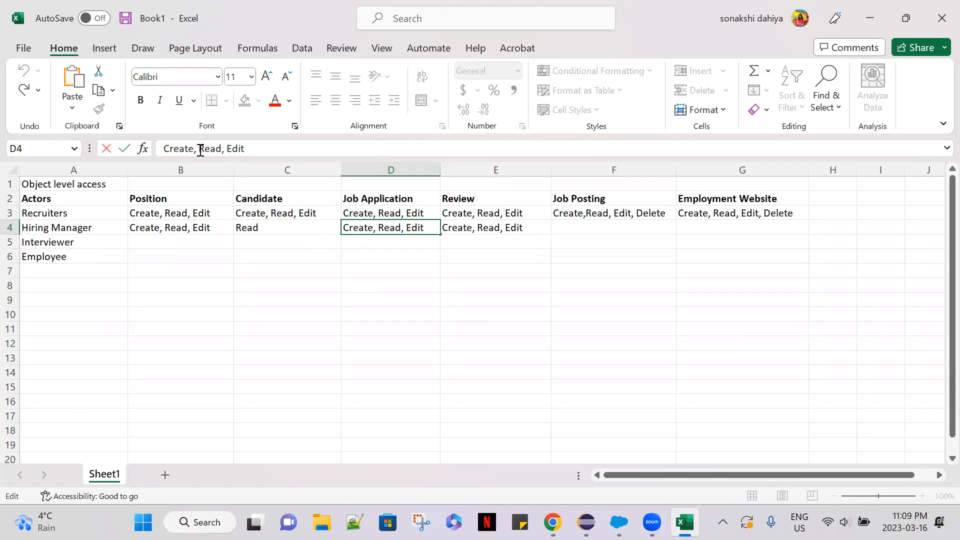
drag(201, 150, 158, 148)
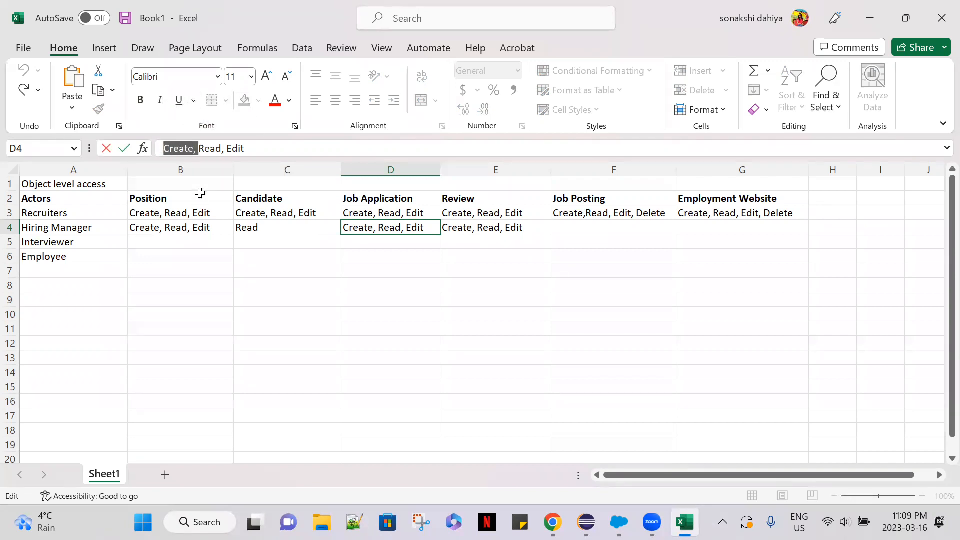
key(BackSpace)
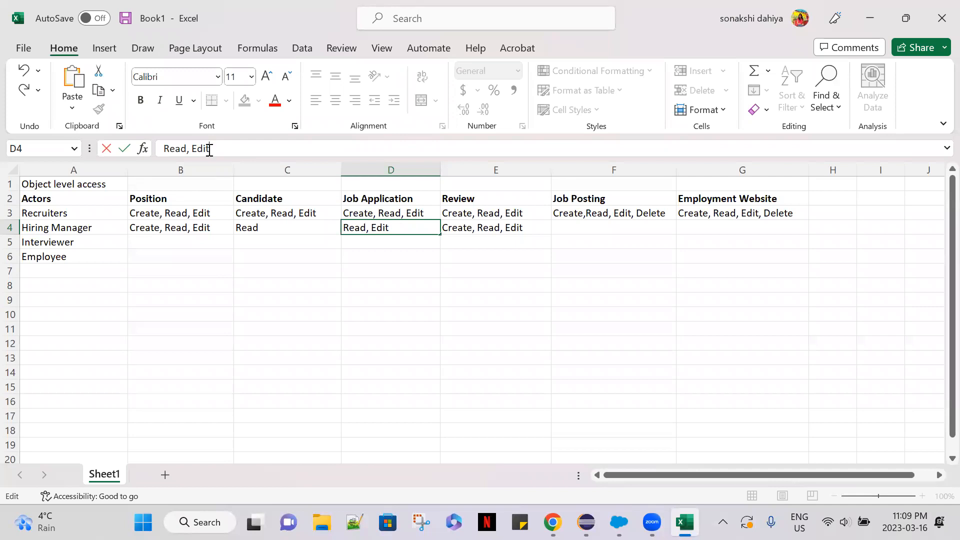
click(372, 254)
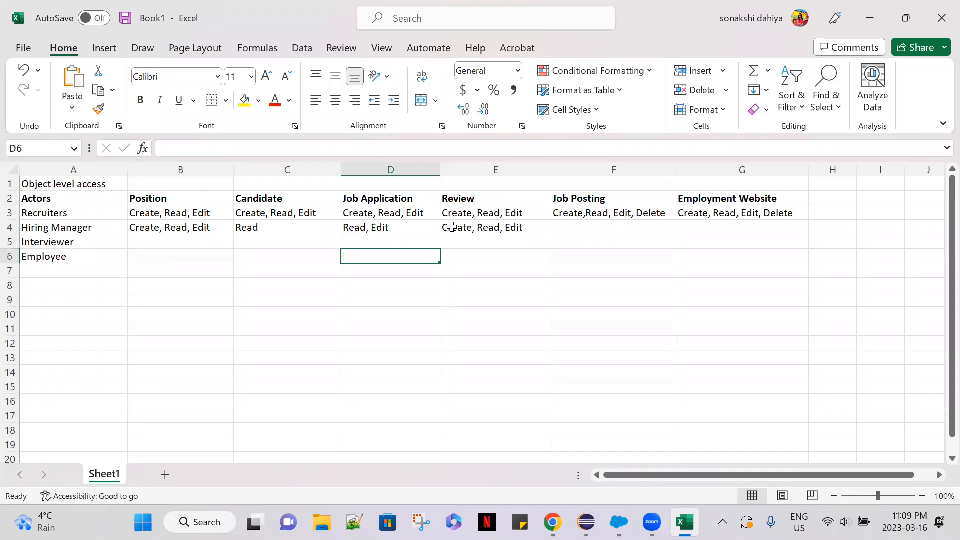
Enter "Create,Read, Edit, Delete" as the Hiring Manager's Job Posting permissions in F4.
click(570, 242)
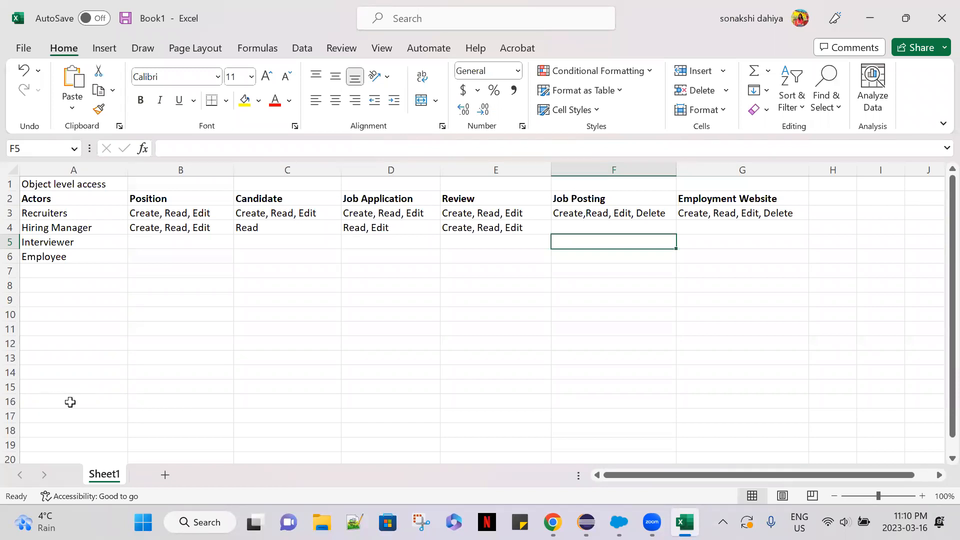
click(578, 223)
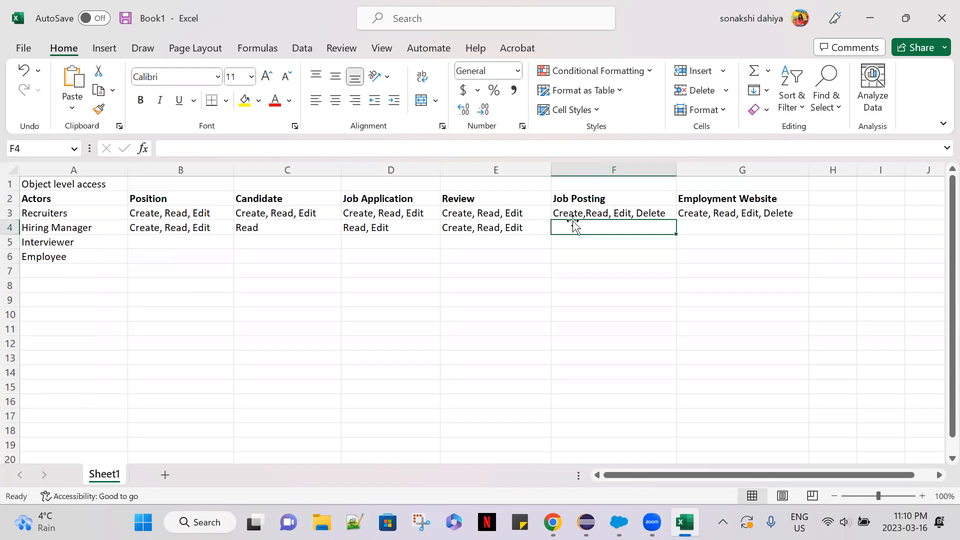
text(Create,)
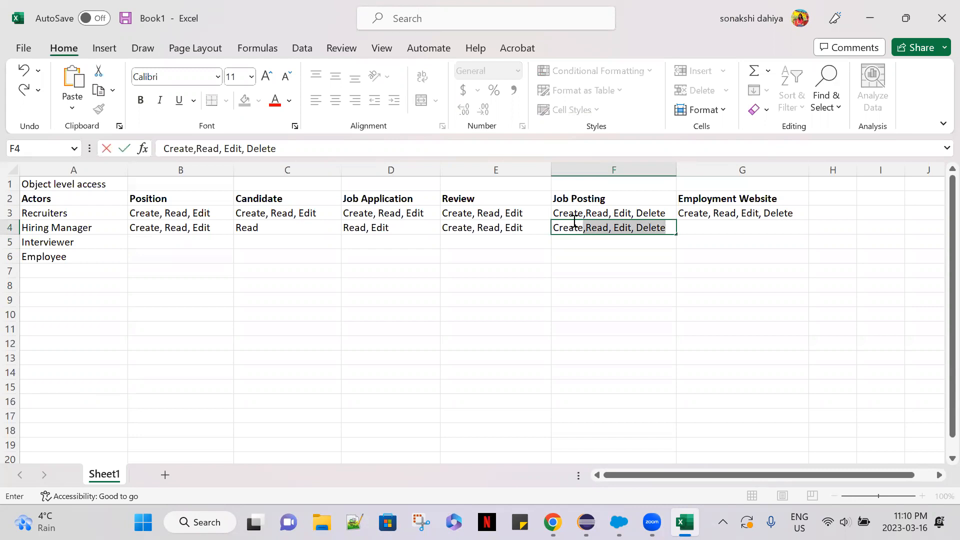
key(Tab)
click(570, 224)
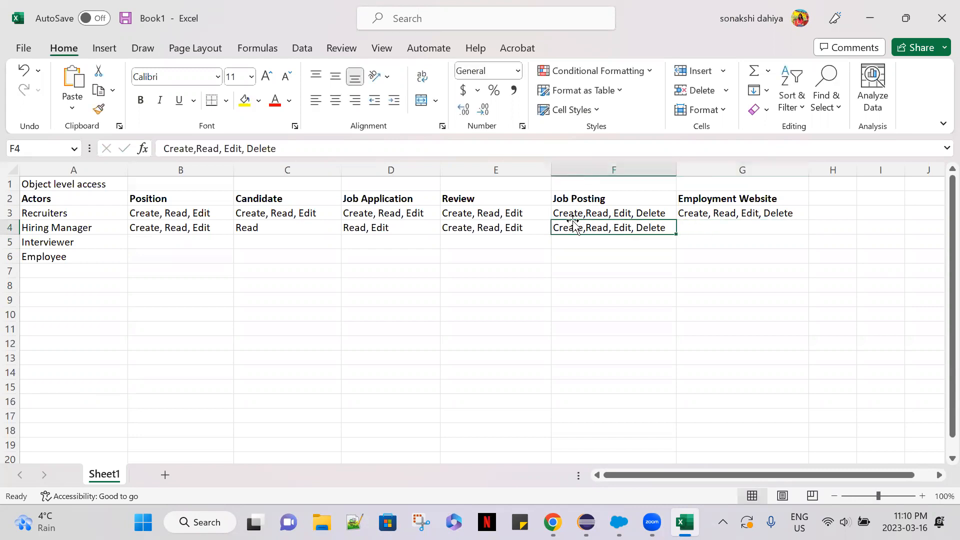
Remove "Delete" from the Hiring Manager's Job Posting permissions in F4, leaving "Create,Read, Edit".
drag(276, 148, 243, 148)
key(BackSpace)
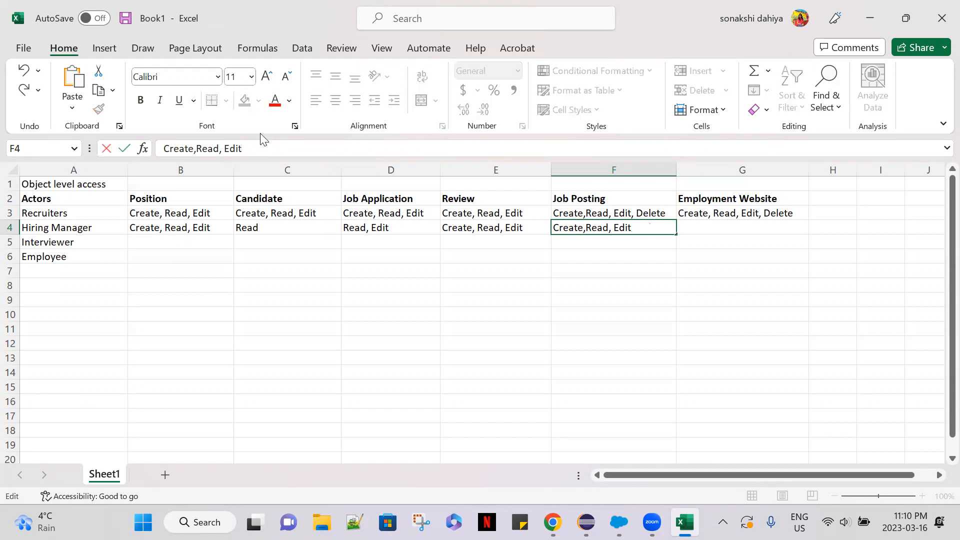
click(671, 258)
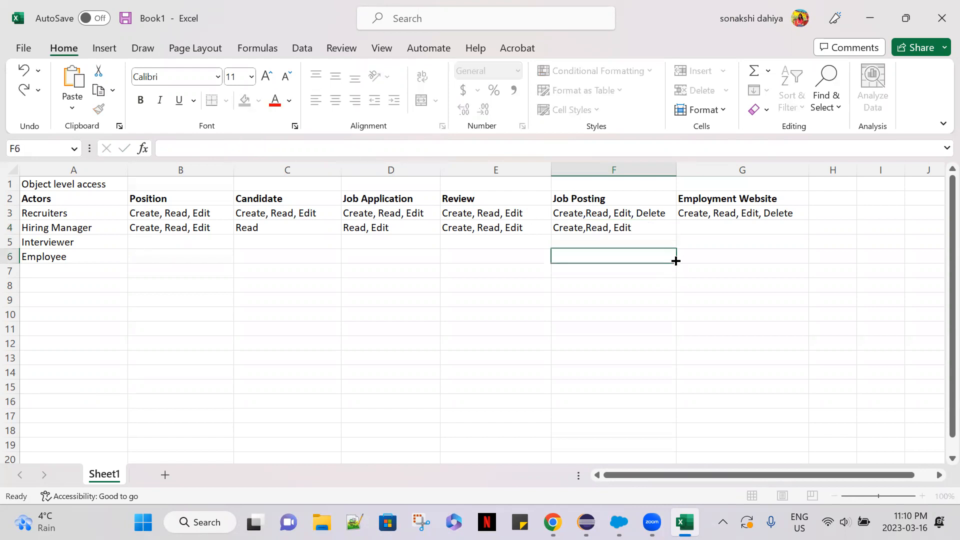
Enter "Read" as the Hiring Manager's Employment Website permission in G4.
click(705, 226)
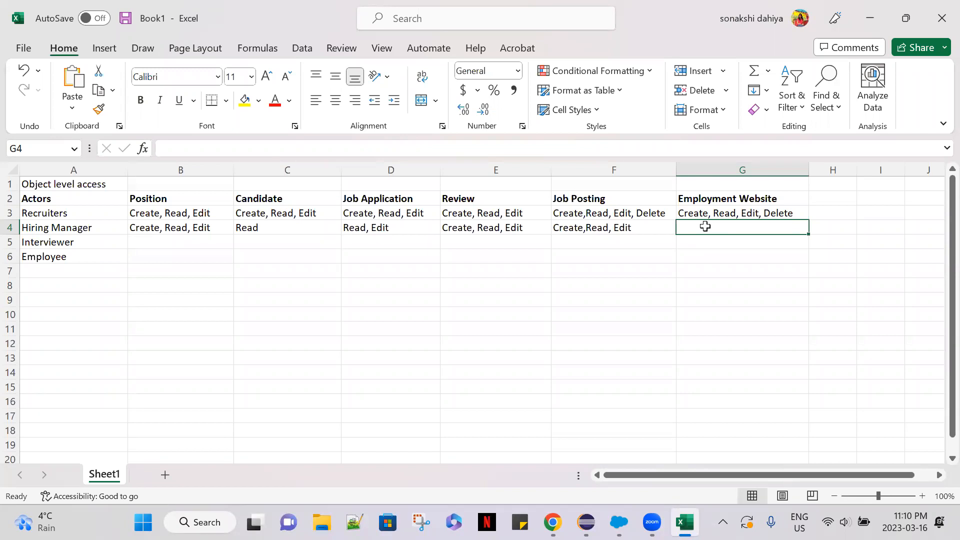
text(Ce)
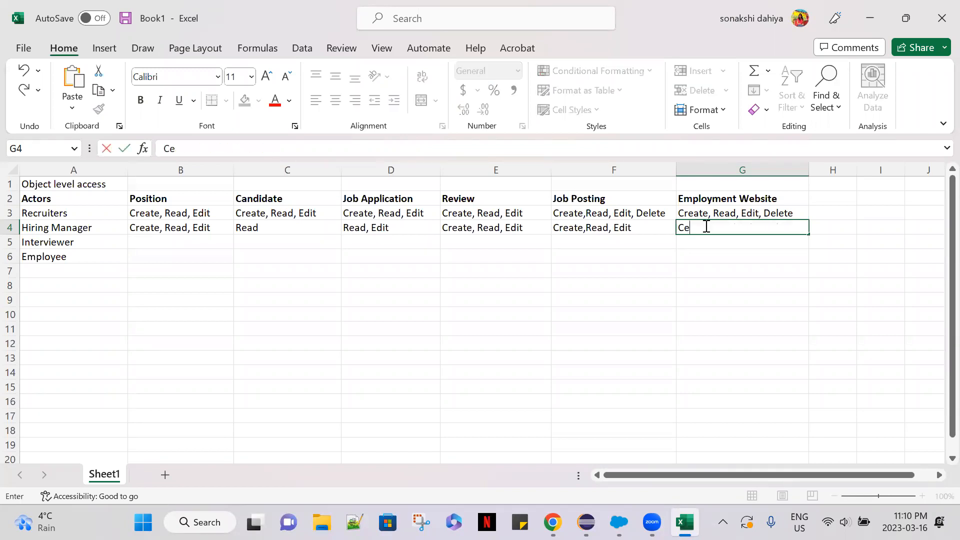
key(BackSpace)
text(reate)
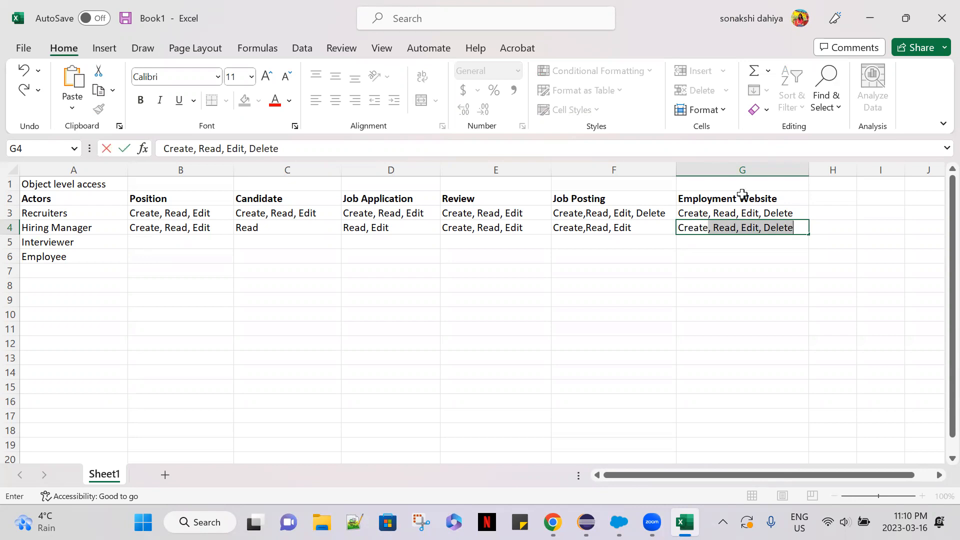
key(BackSpace)
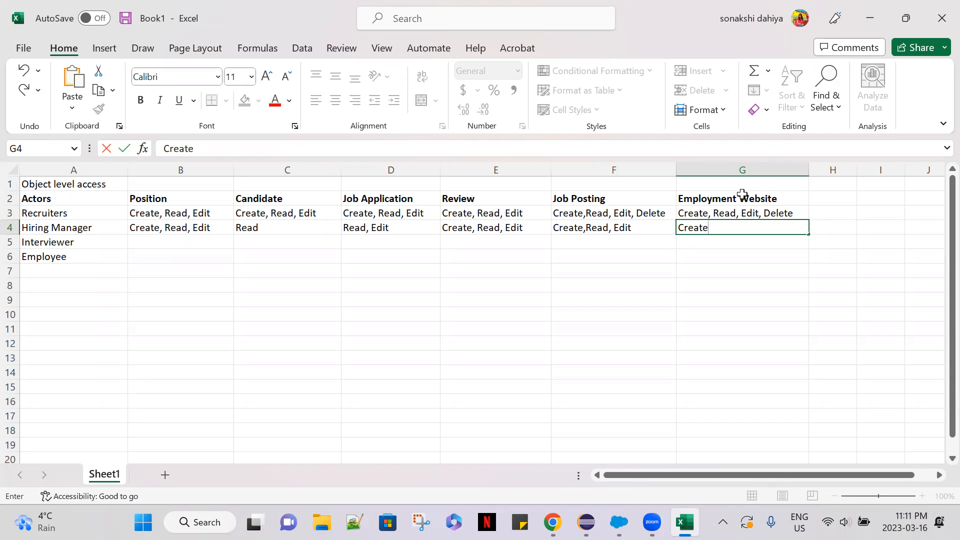
key(BackSpace)
key(BackSpace)
key(BackSpace)
key(BackSpace)
key(BackSpace)
key(BackSpace)
text(Read)
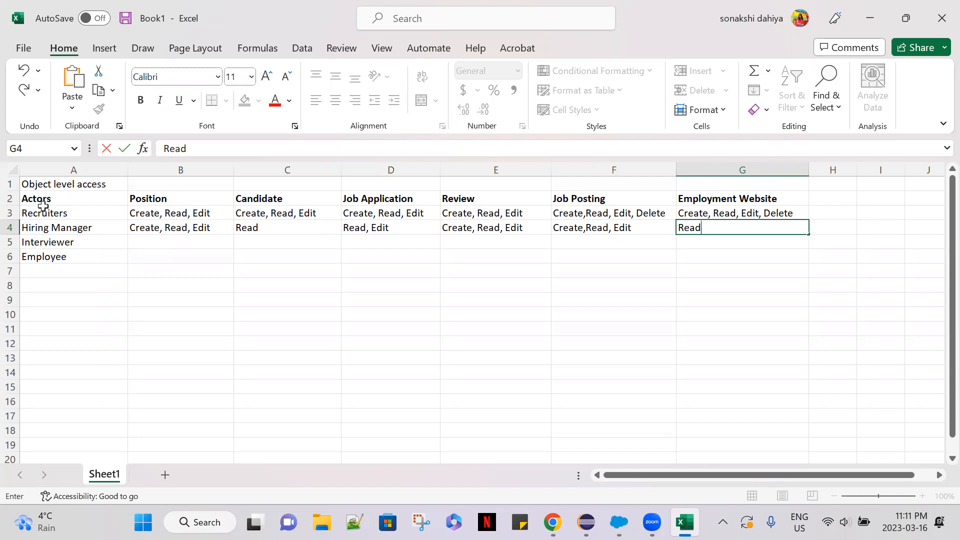
Copy the whole access table A2:G6, including its headers, and paste the copy starting at A10.
drag(29, 199, 744, 254)
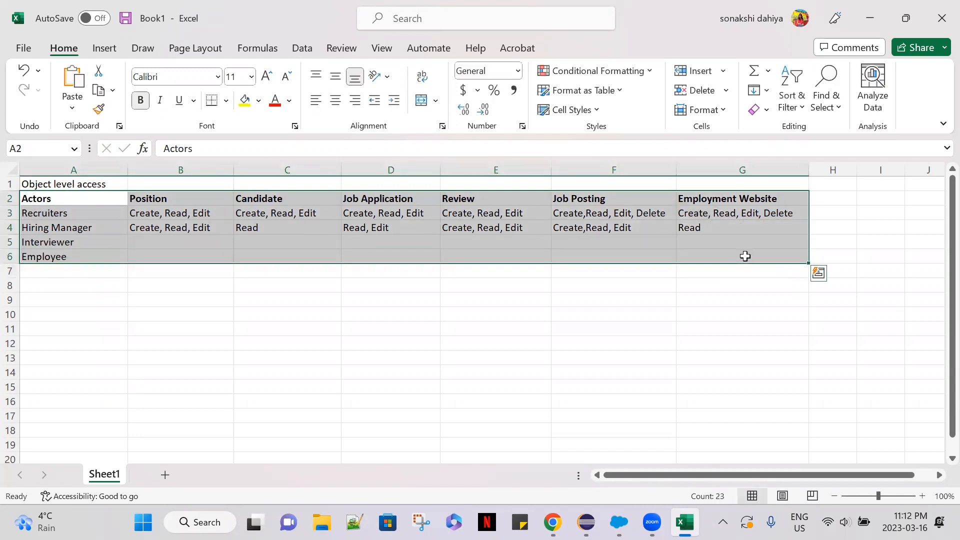
key(ctrl+v)
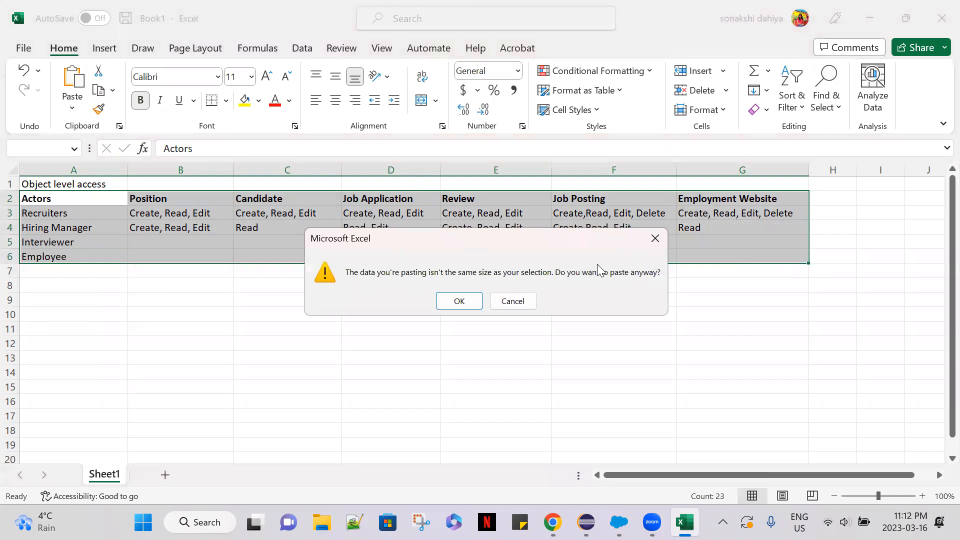
click(654, 239)
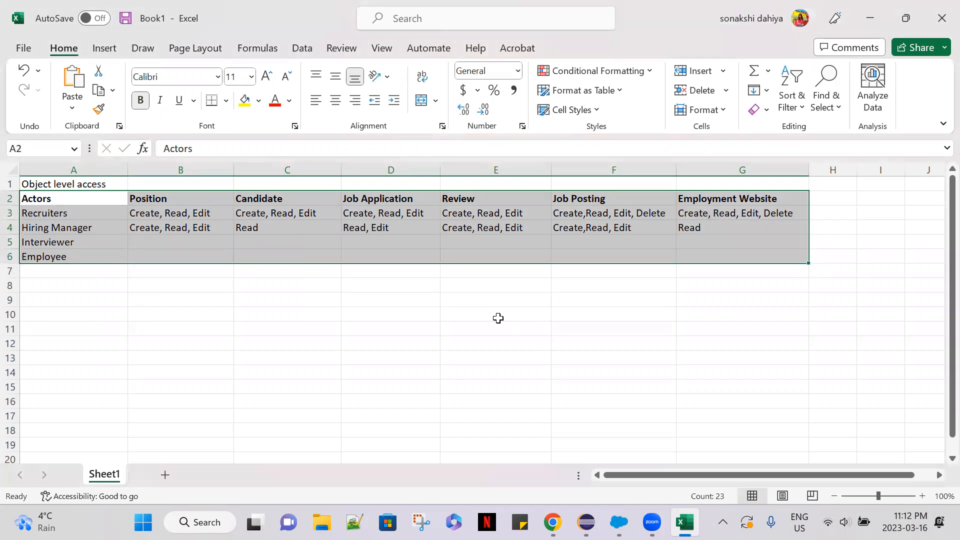
key(ctrl+c)
click(103, 358)
click(41, 311)
key(ctrl+v)
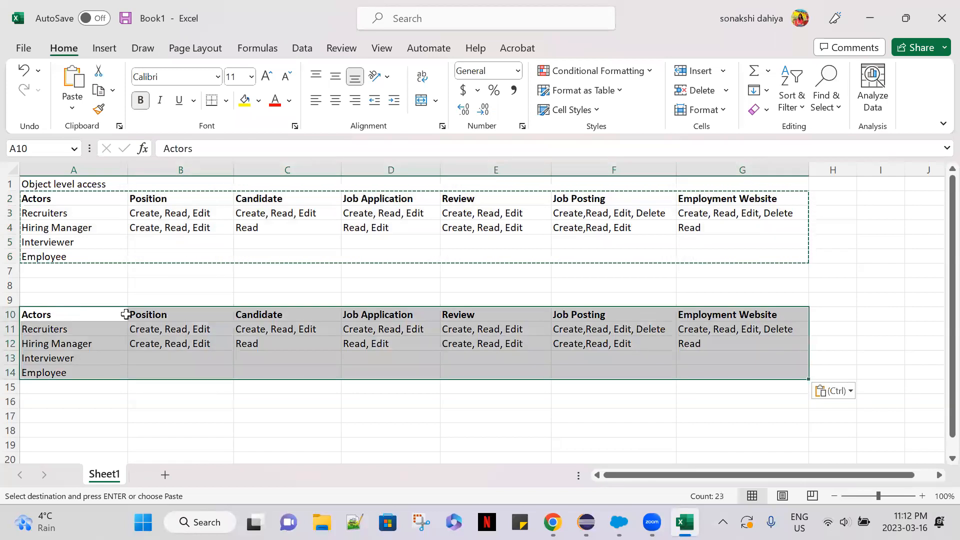
Enter "Record level access" in A9 as the heading of the copied table.
click(62, 296)
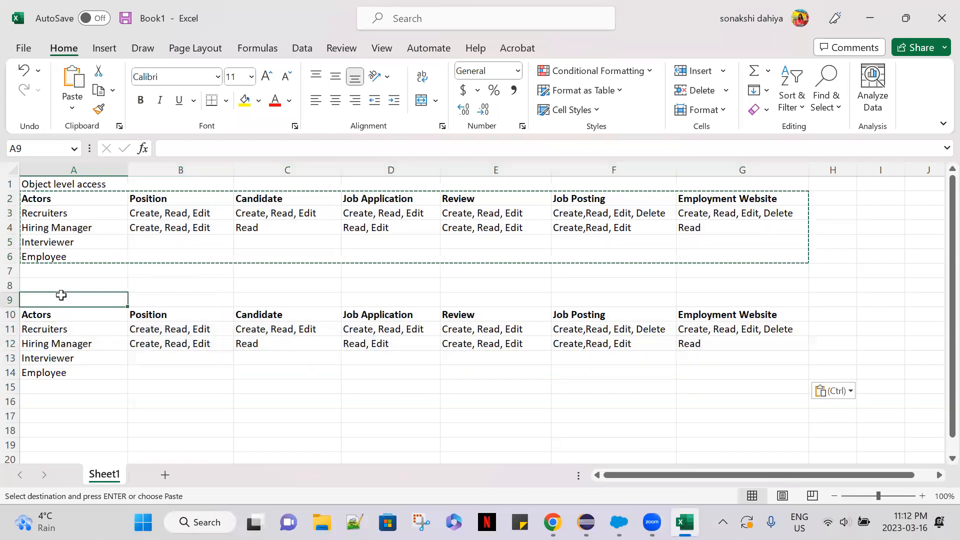
text(Record le)
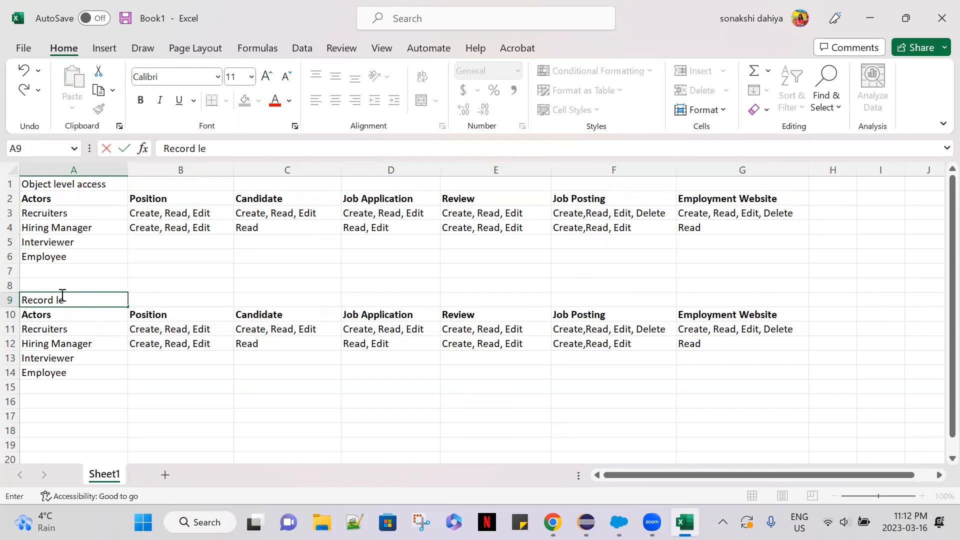
text(vel access)
click(165, 396)
Make the "Record level access" heading in A9 and the "Object level access" heading in A1 bold.
click(87, 296)
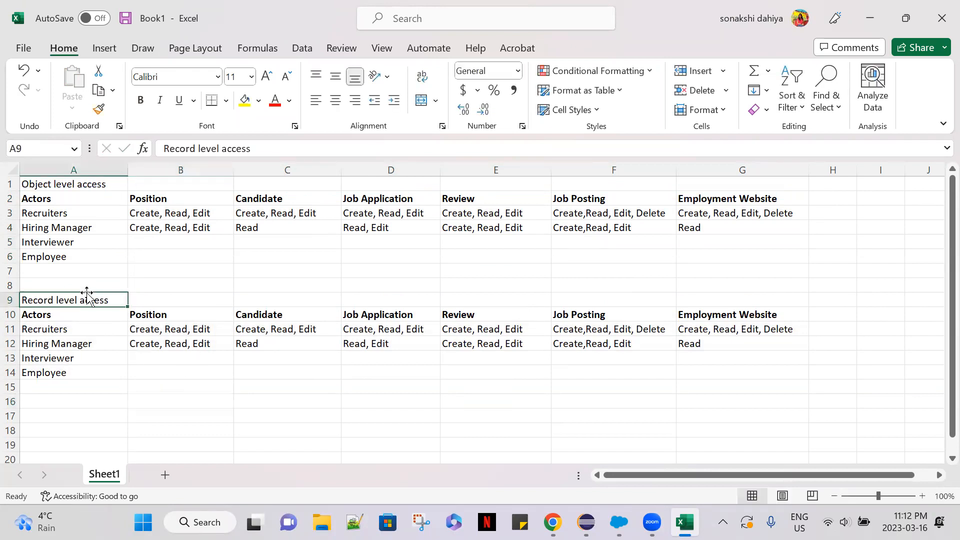
key(ctrl+b)
click(73, 183)
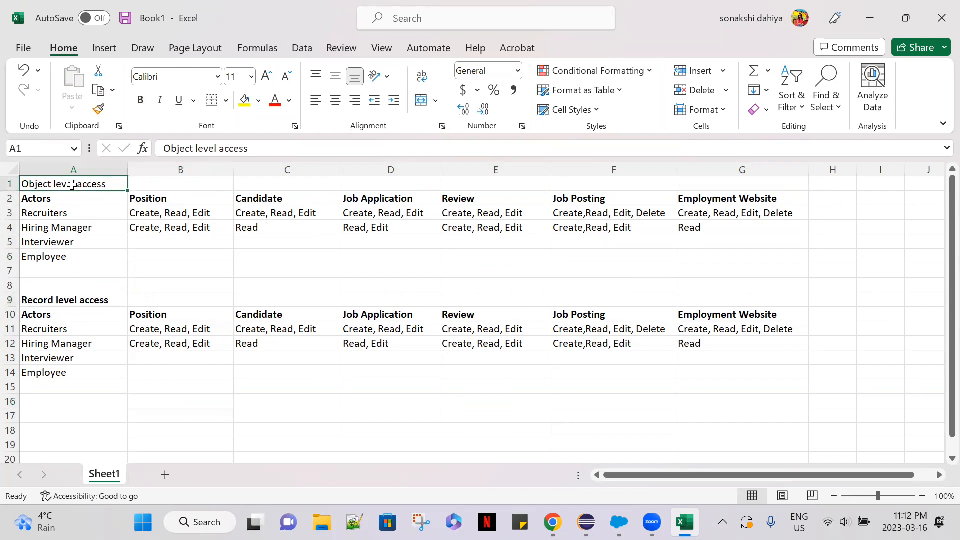
key(ctrl+b)
click(180, 274)
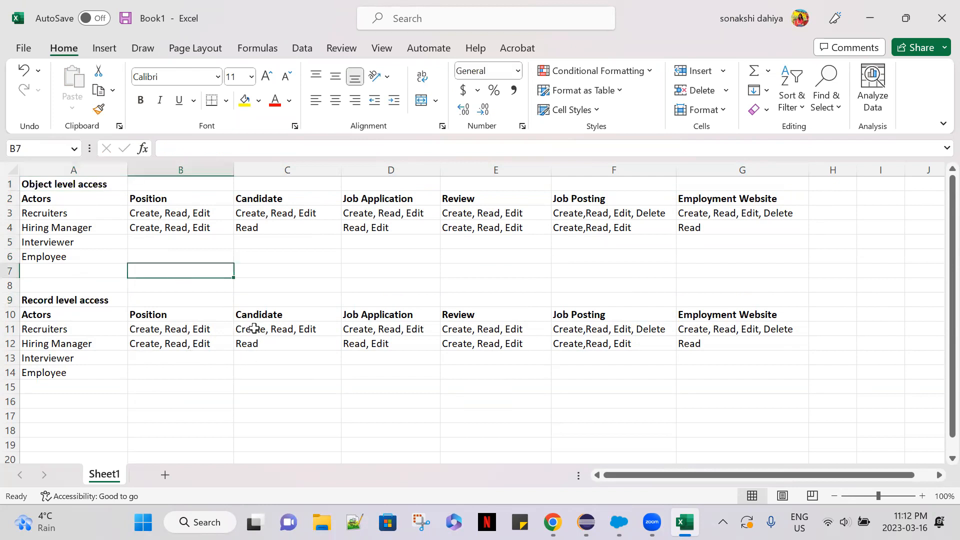
click(262, 367)
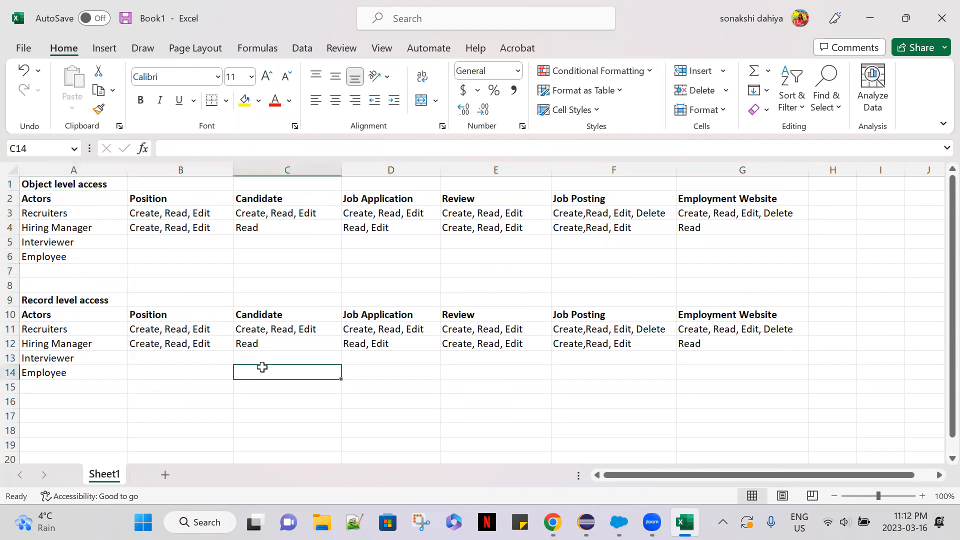
Enter "Read" as the Interviewer's Position, Candidate and Job Application permissions in B5, C5 and D5.
click(135, 242)
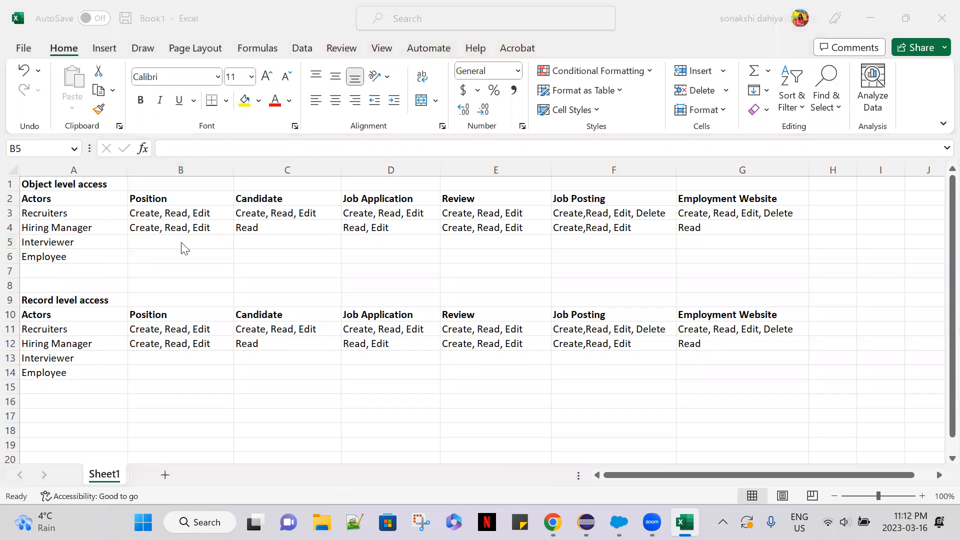
click(178, 241)
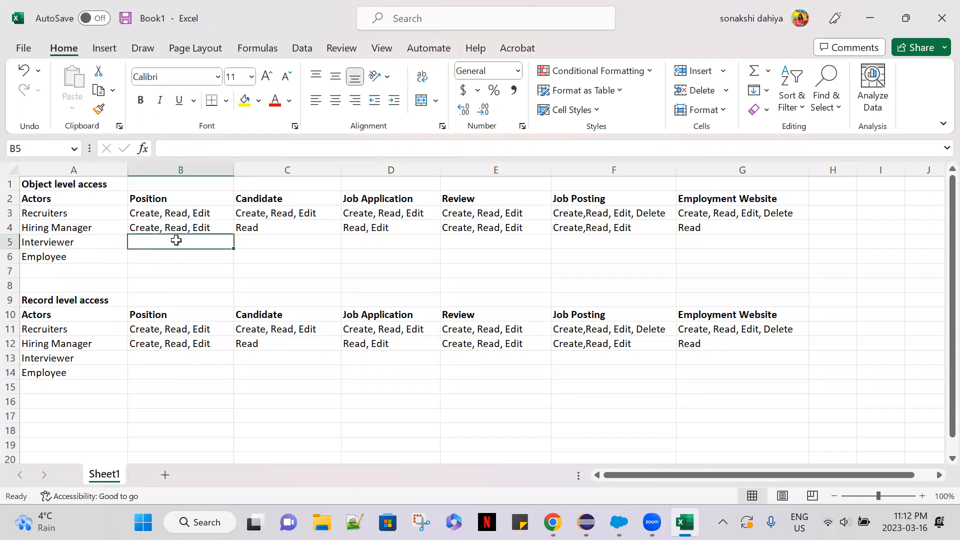
text(Read)
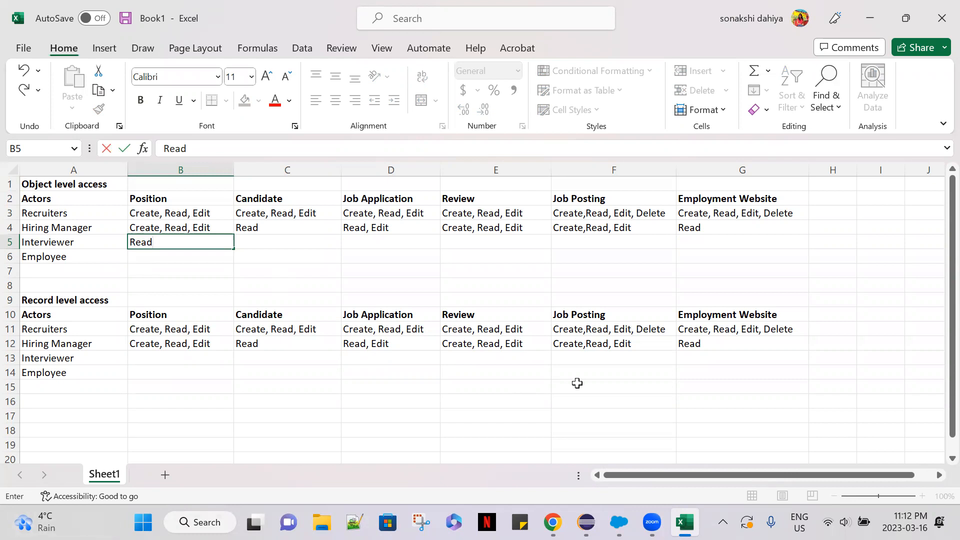
click(276, 244)
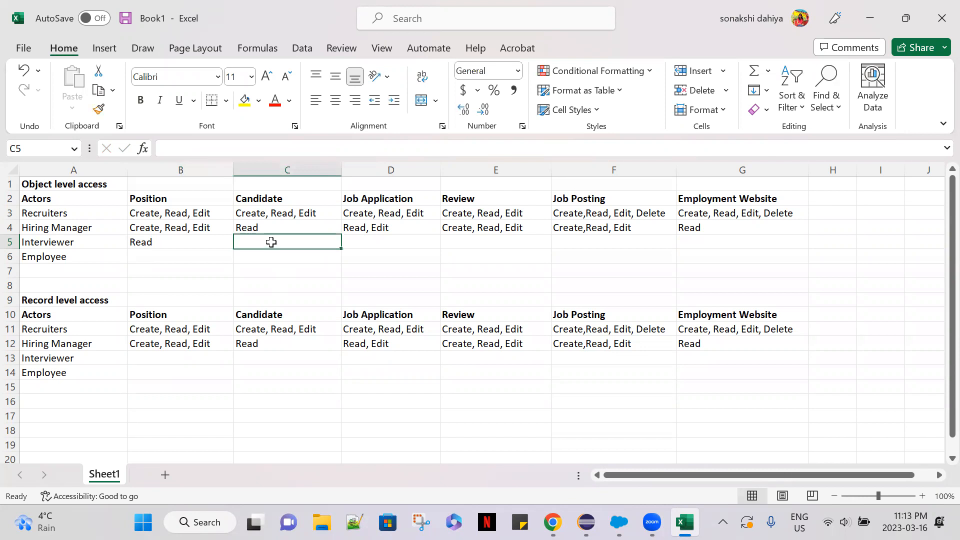
text(Read)
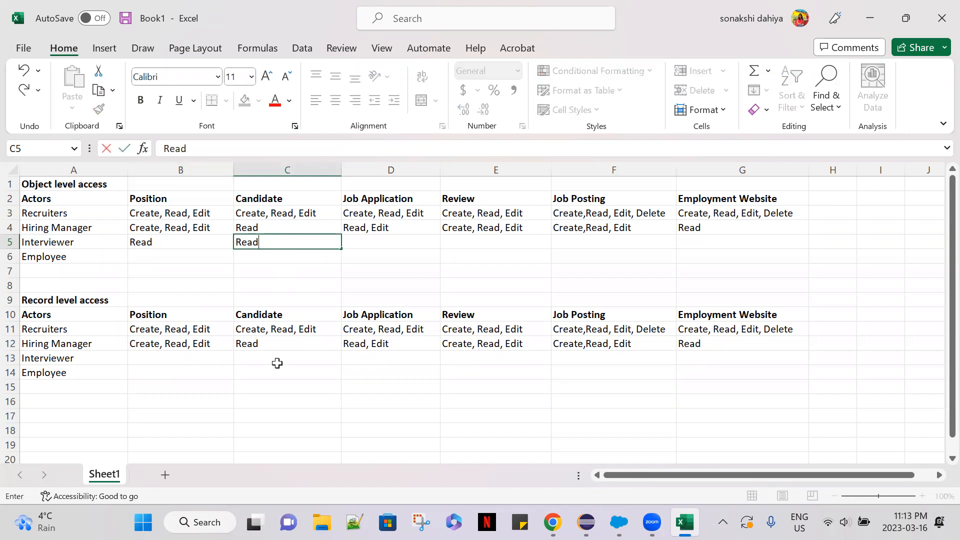
click(371, 241)
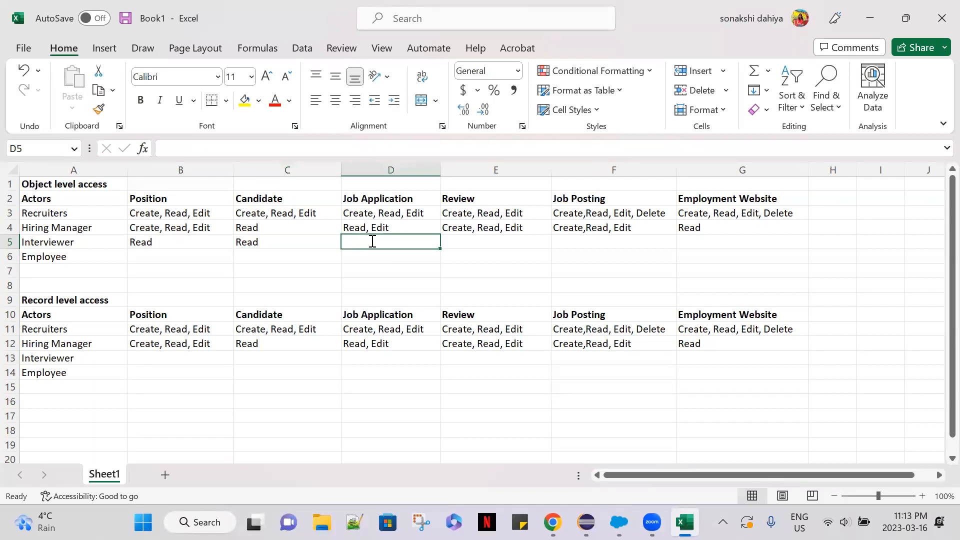
text(Read,)
key(BackSpace)
key(BackSpace)
key(BackSpace)
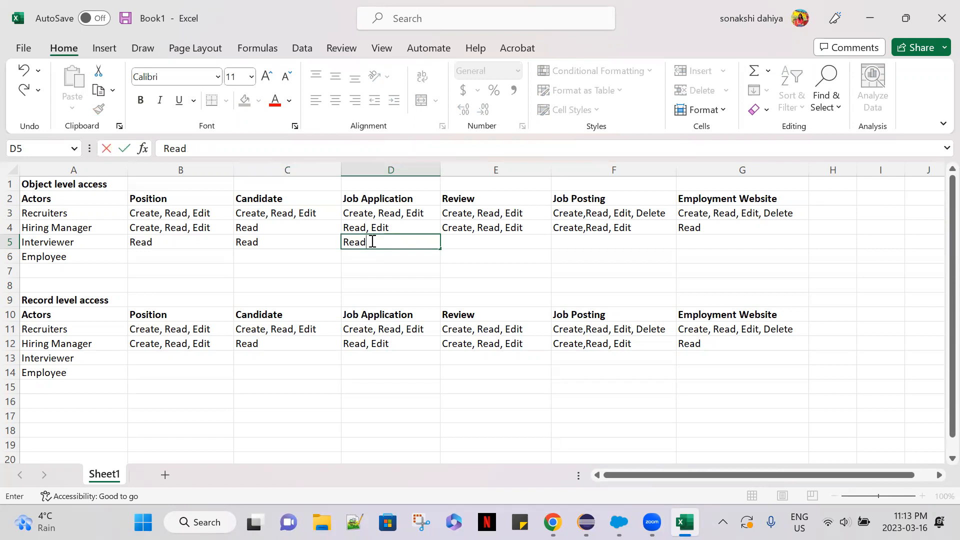
Enter "Create, Read, Edit" as the Interviewer's Review permissions in E5.
click(493, 241)
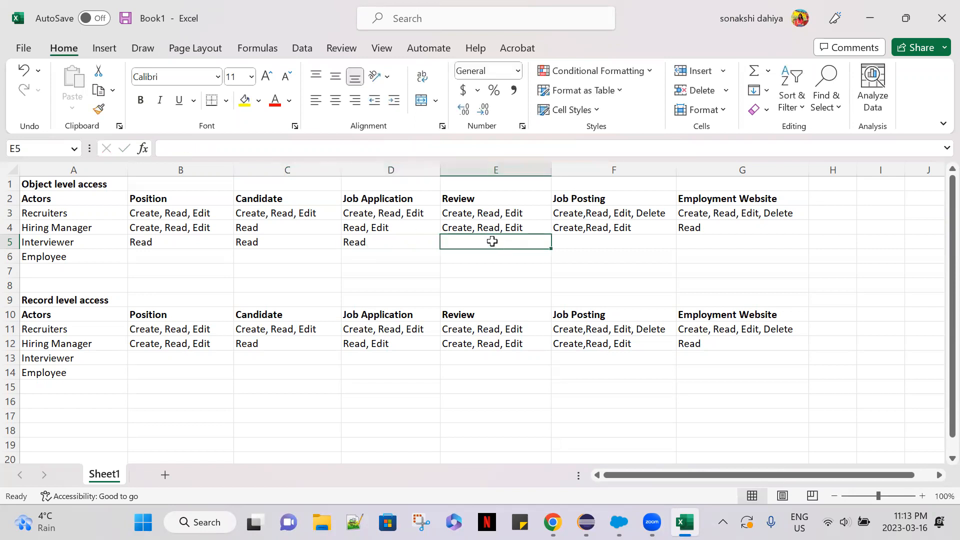
text(Crea)
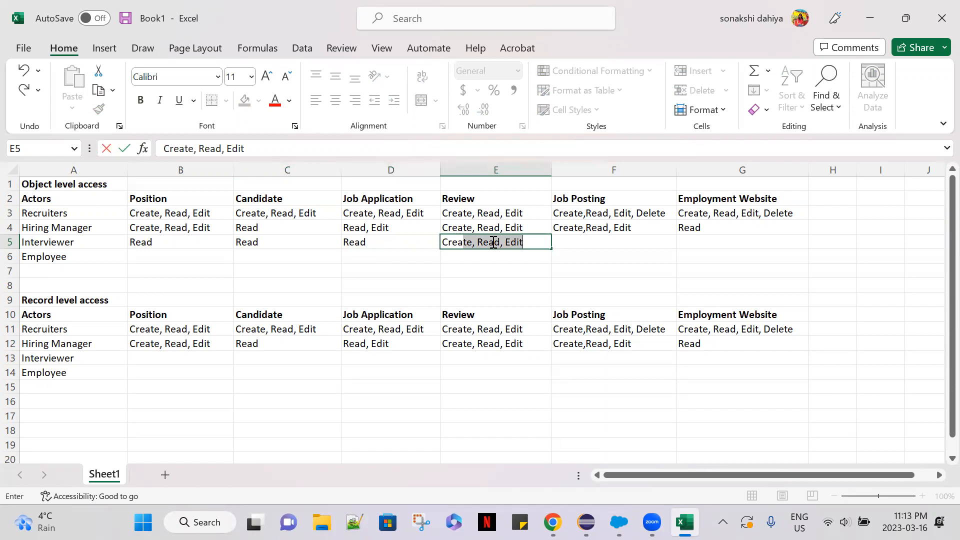
key(BackSpace)
key(BackSpace)
key(BackSpace)
key(BackSpace)
key(BackSpace)
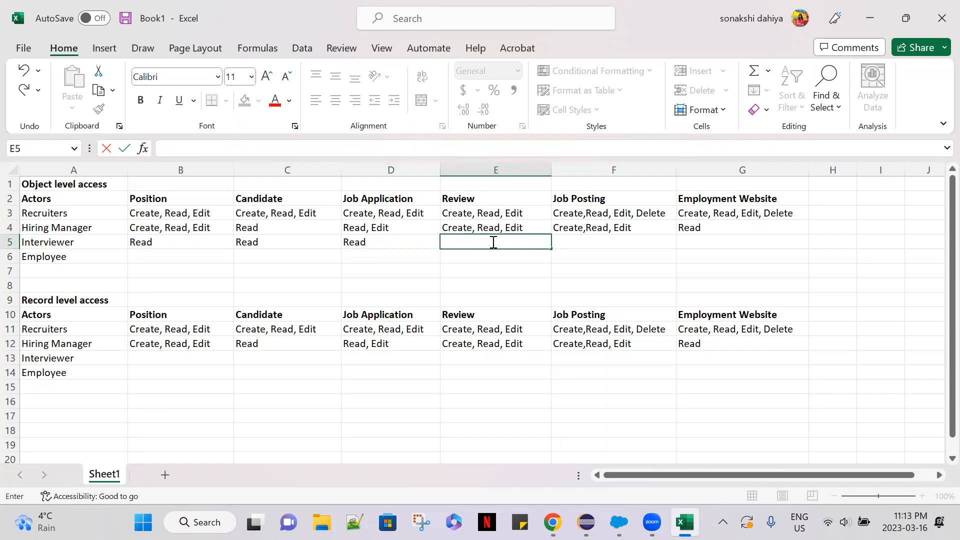
text(Create, Read, Edit)
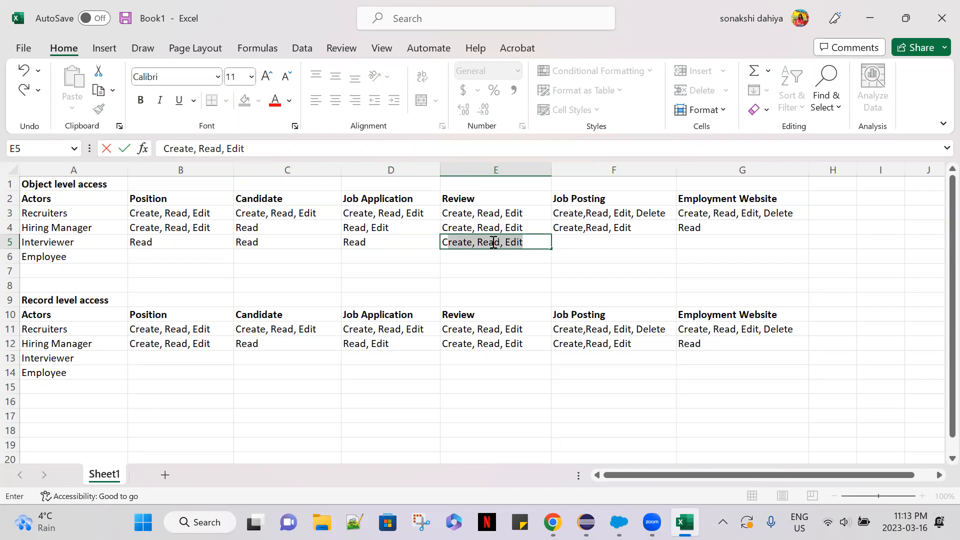
key(Tab)
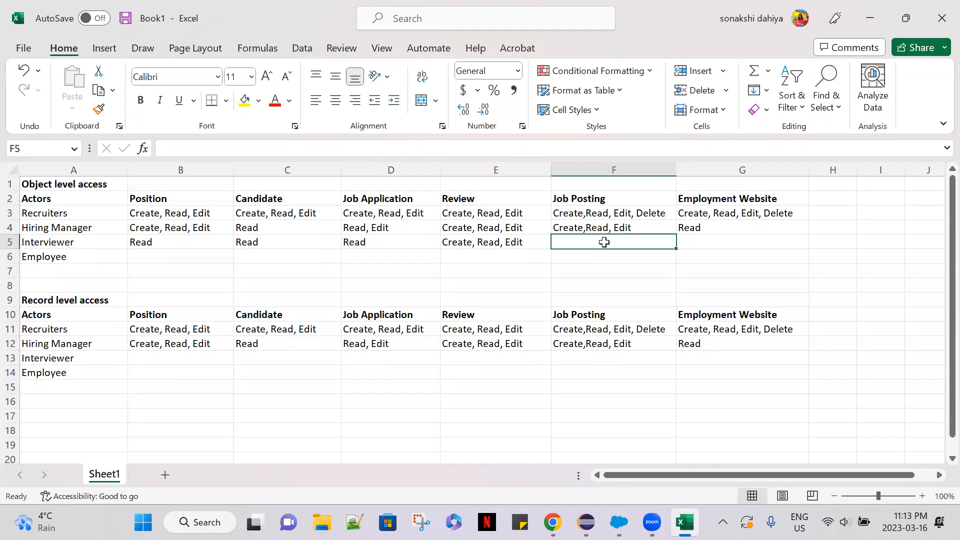
text(Read)
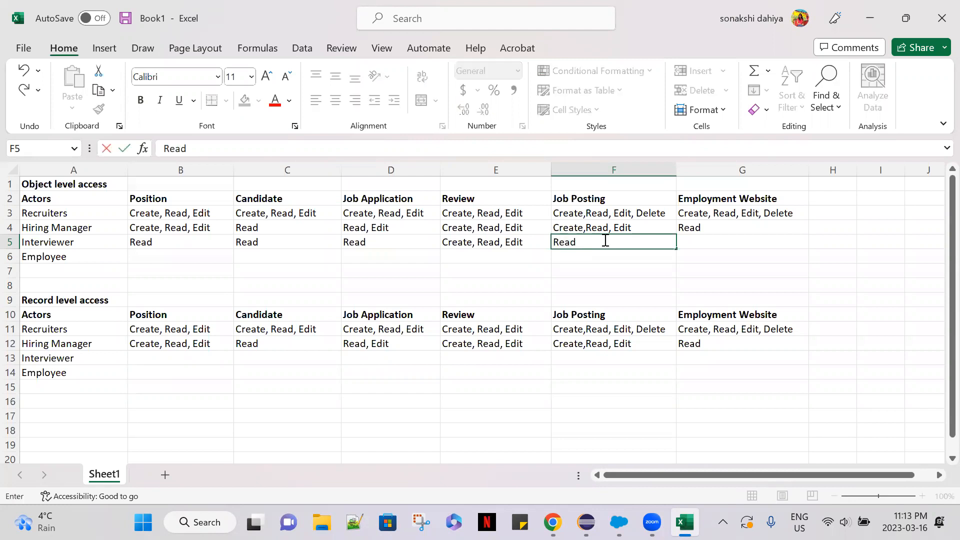
click(693, 243)
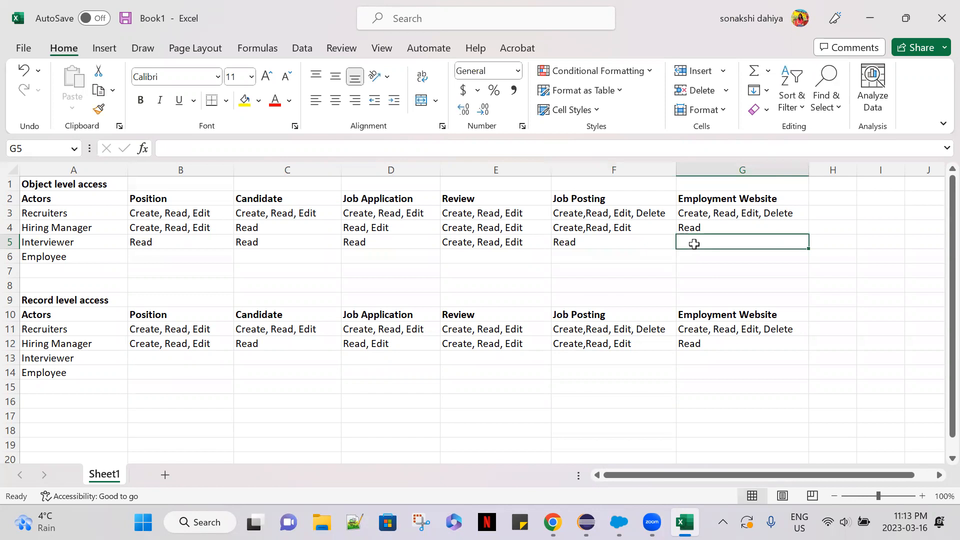
click(588, 241)
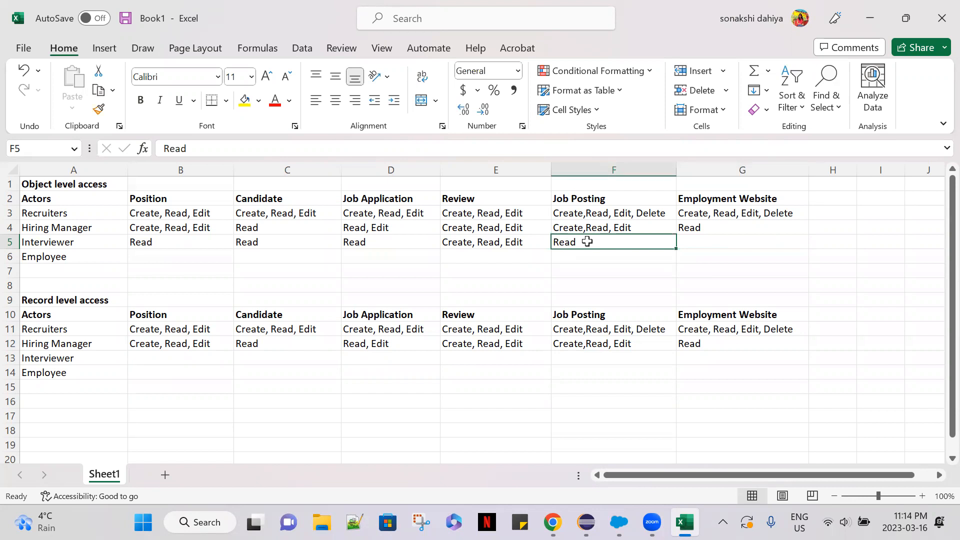
drag(235, 149, 150, 148)
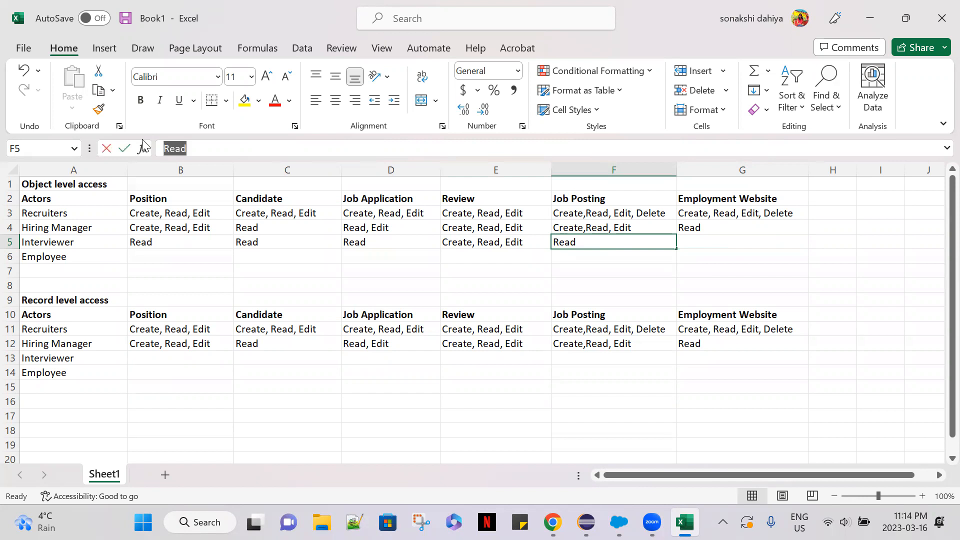
key(BackSpace)
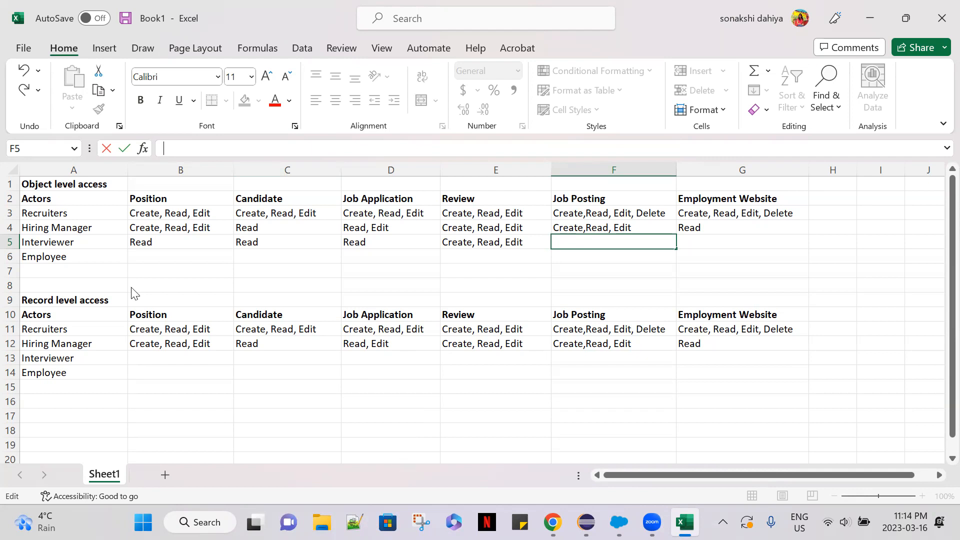
Enter "Read" as the Employee's Position permission in B6 of the object level table.
click(159, 254)
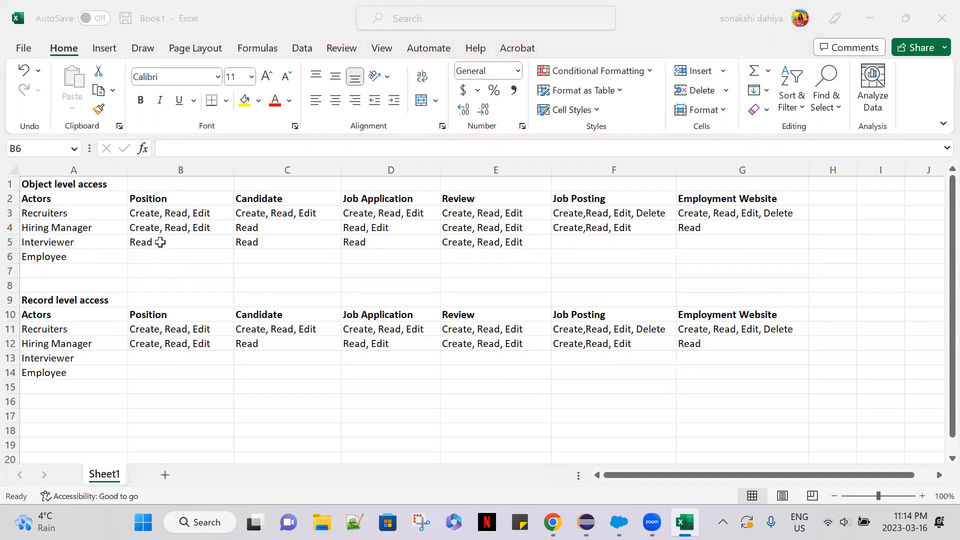
click(153, 256)
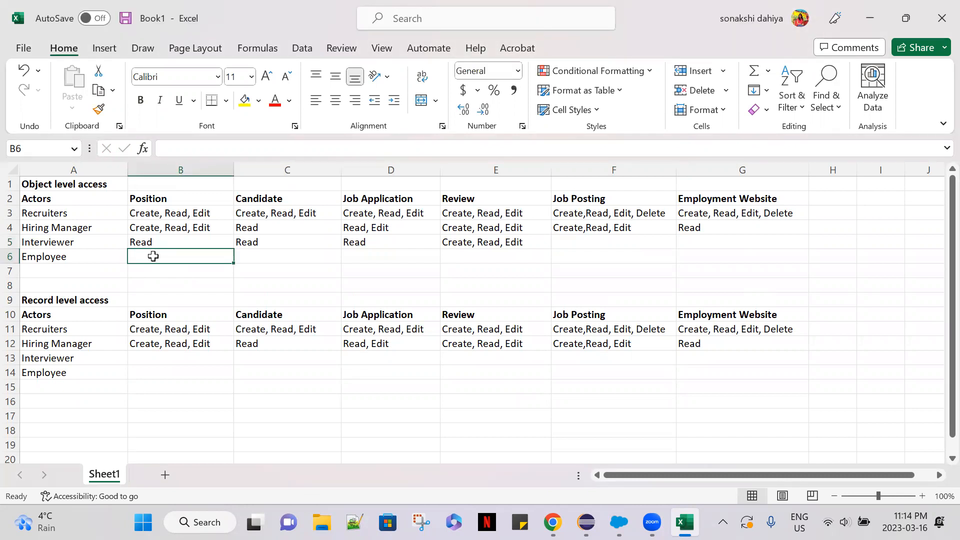
text(Read)
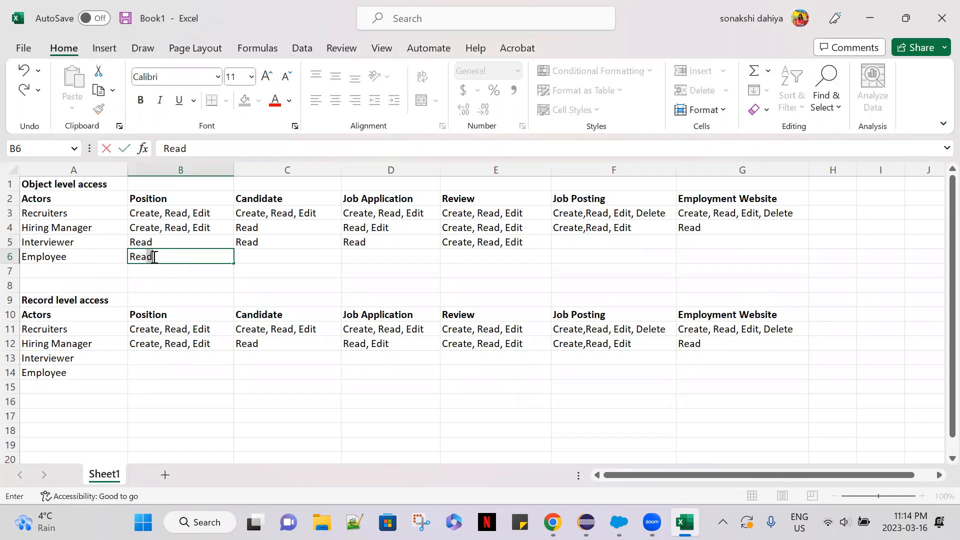
click(256, 256)
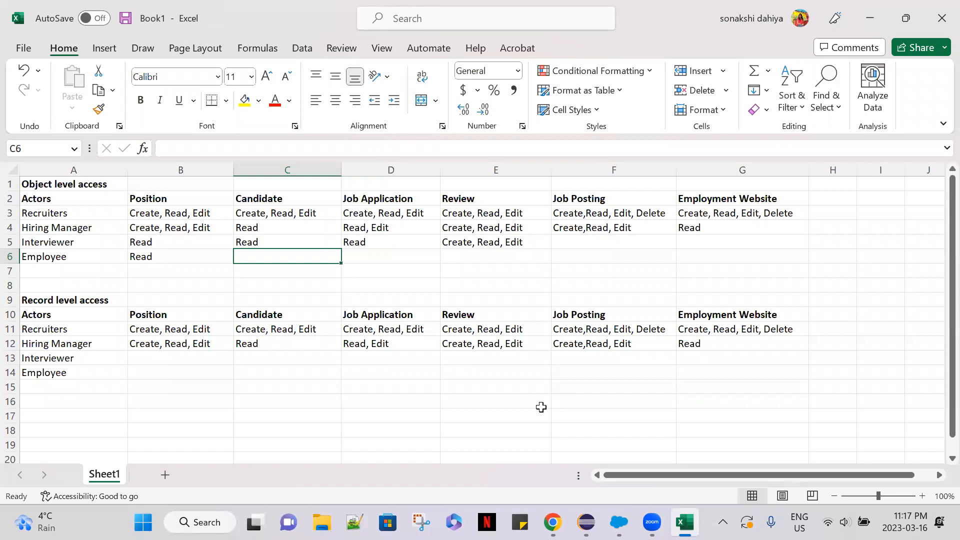
click(94, 386)
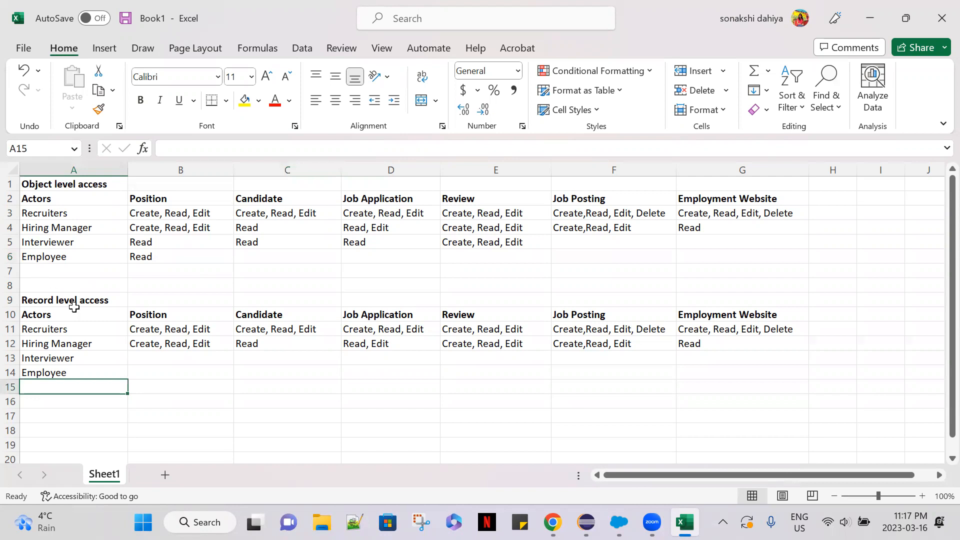
click(38, 269)
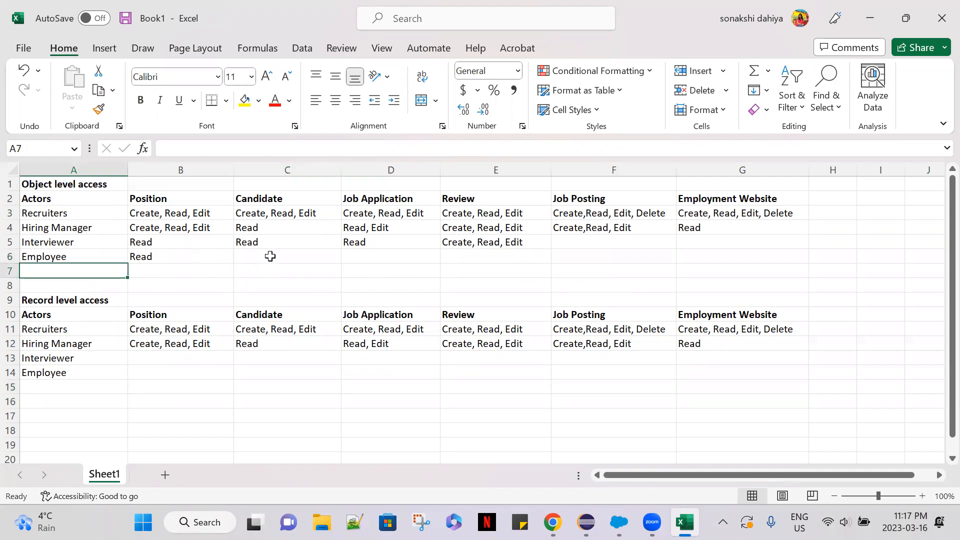
click(289, 196)
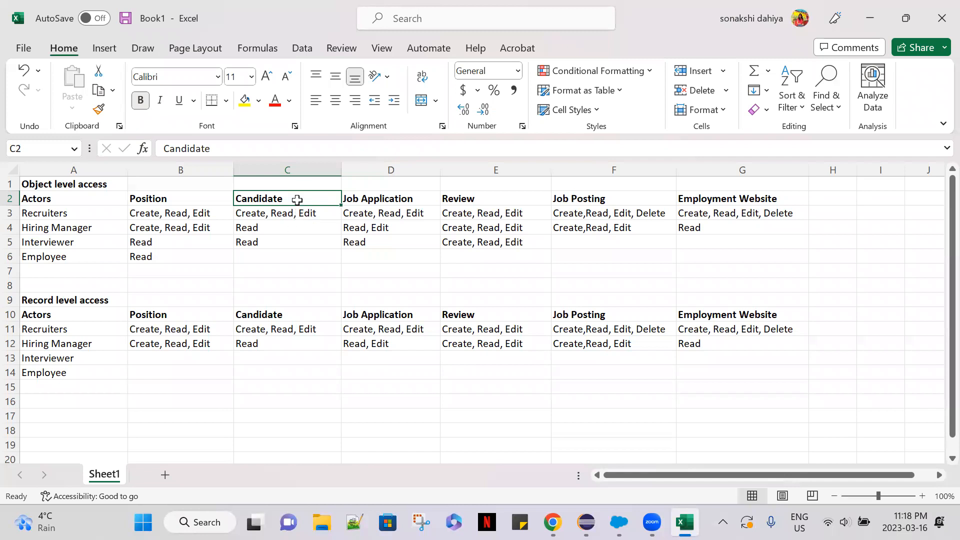
Extend the Hiring Manager's object level Candidate permission in C4 to "Read (No SSN)".
click(283, 226)
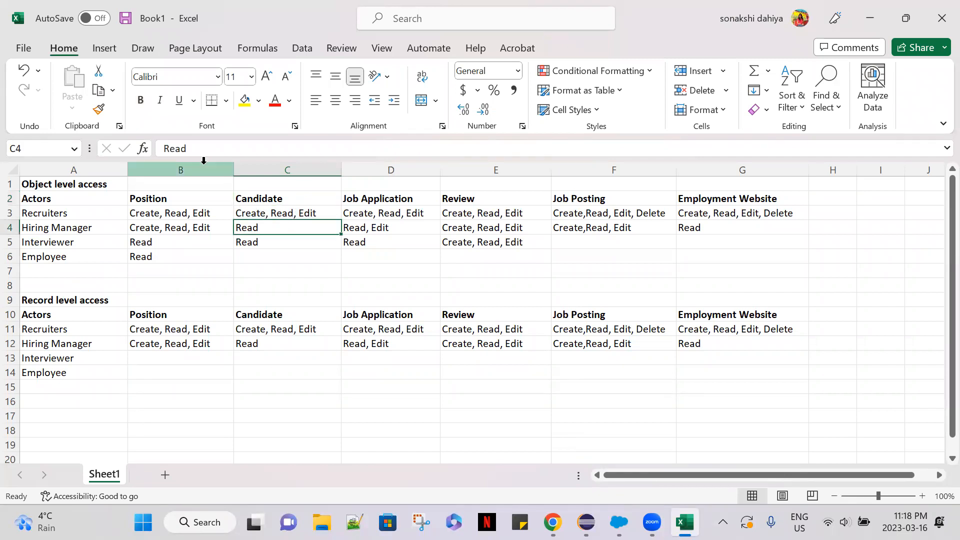
click(197, 148)
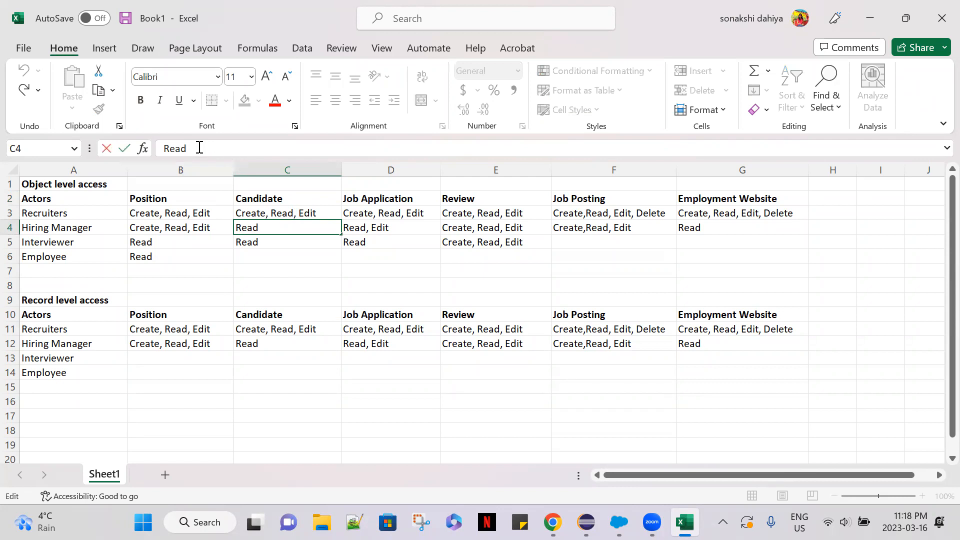
text((No SSN))
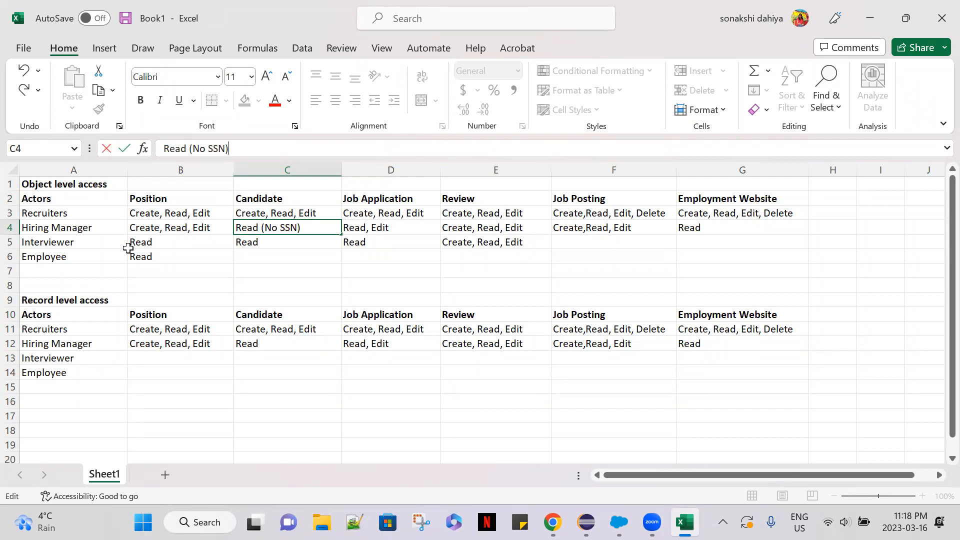
click(280, 240)
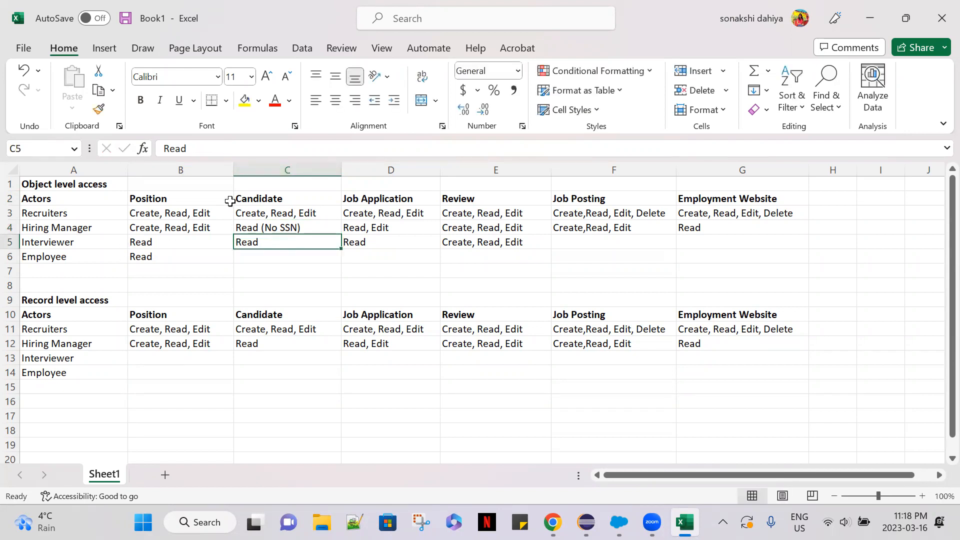
Copy the "(No SSN)" restriction from C4 onto the end of the Interviewer's Candidate permission in C5.
click(283, 228)
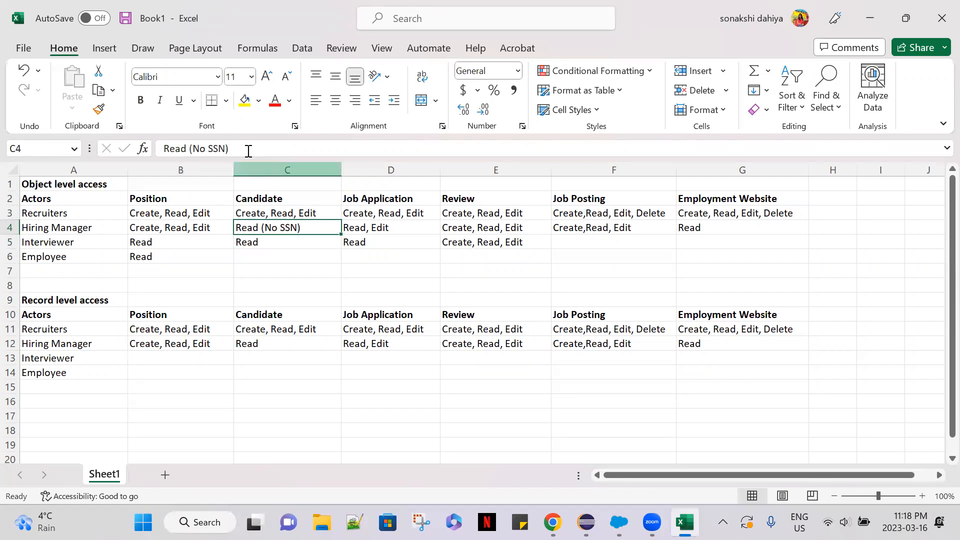
drag(246, 149, 187, 149)
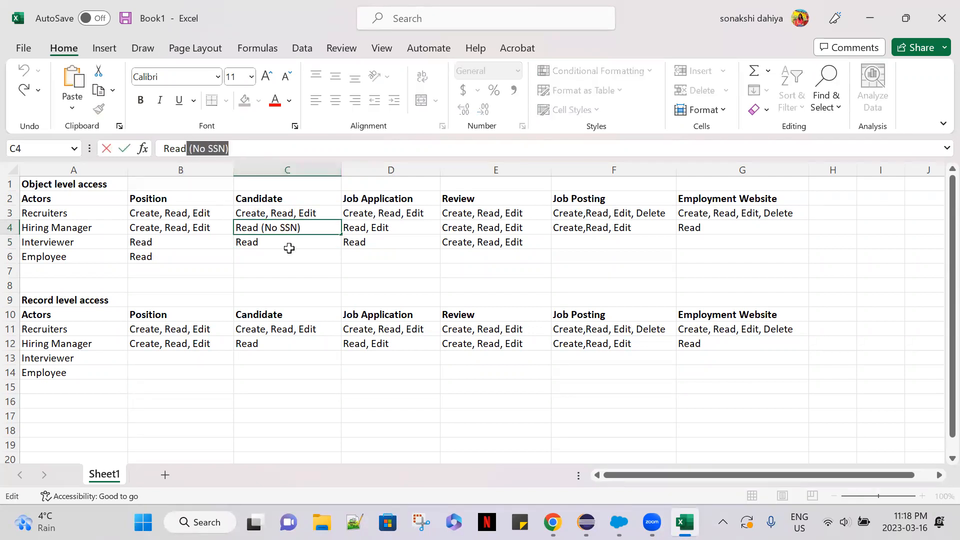
click(287, 242)
click(205, 149)
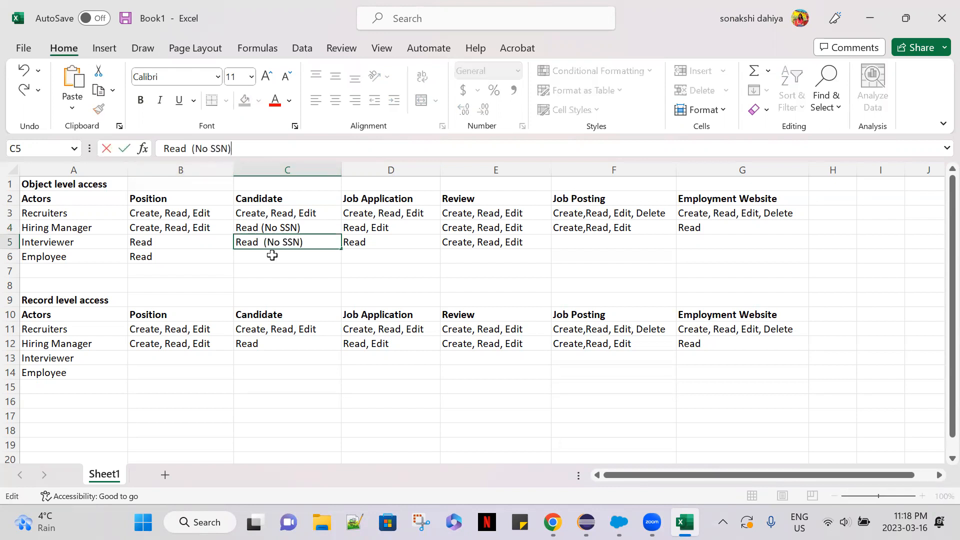
click(291, 263)
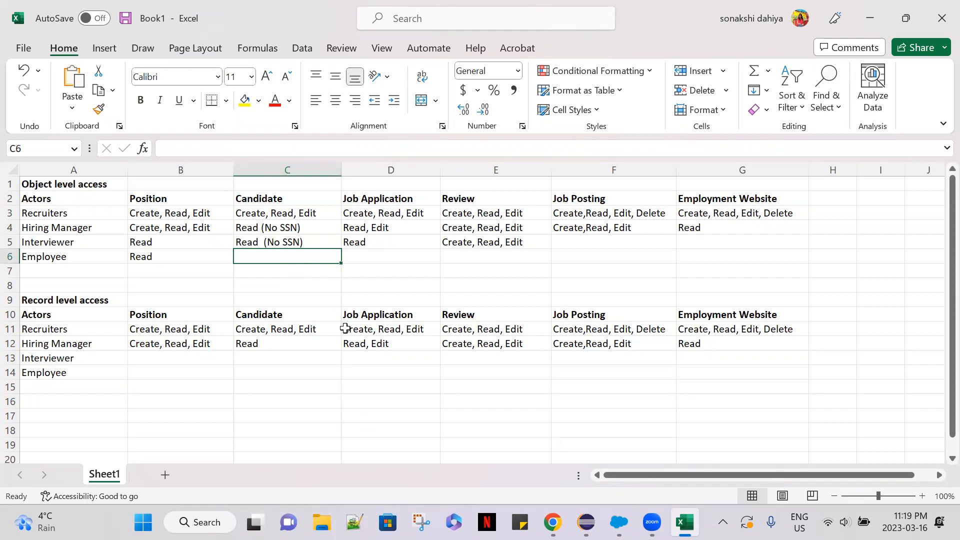
Extend the Hiring Manager's object level Job Application permission in D4 to "Read, Edit(no edit on Candidate and position)".
click(387, 244)
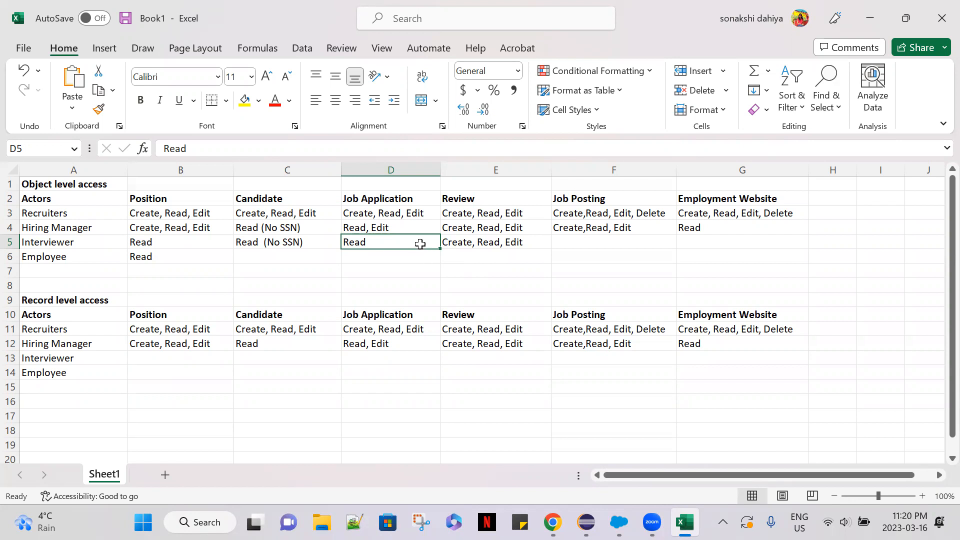
click(418, 222)
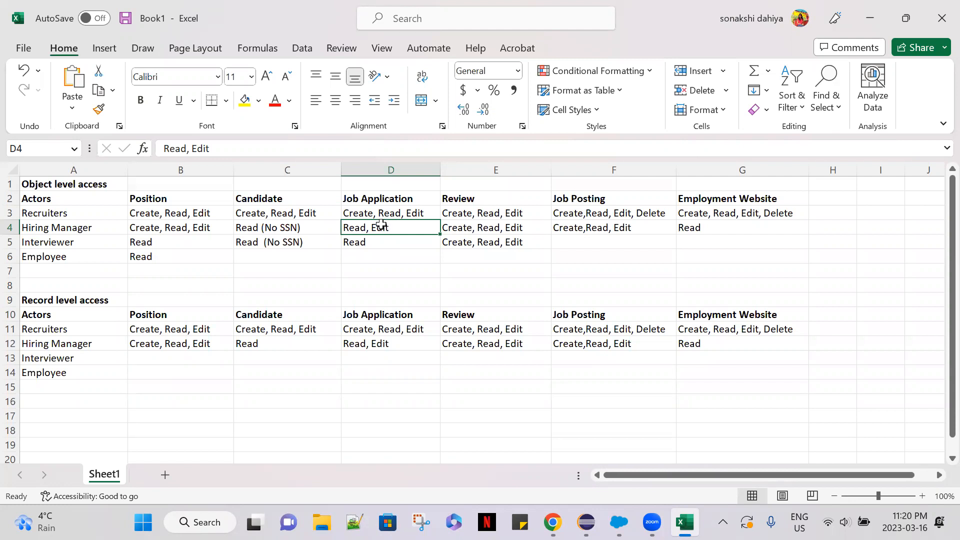
click(260, 151)
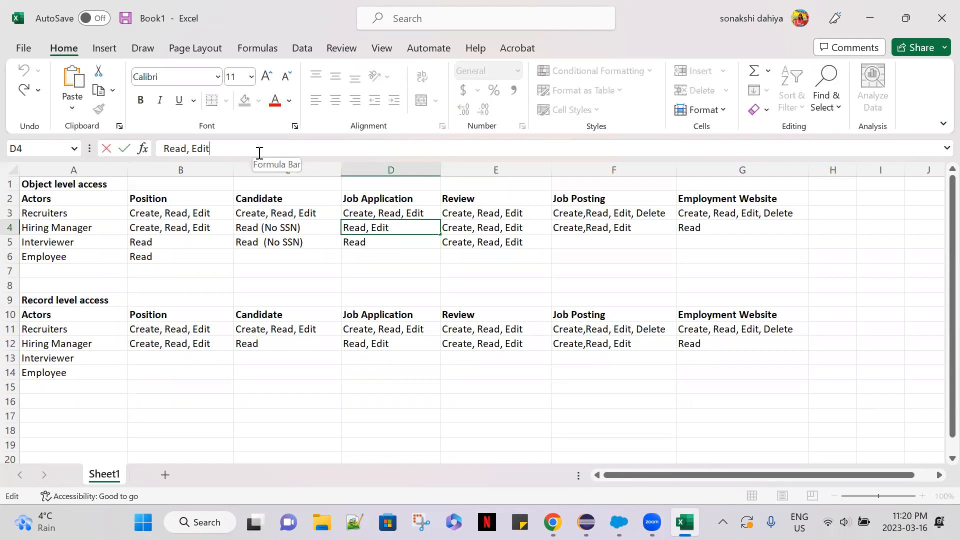
text((no)
key(BackSpace)
text(edit on )
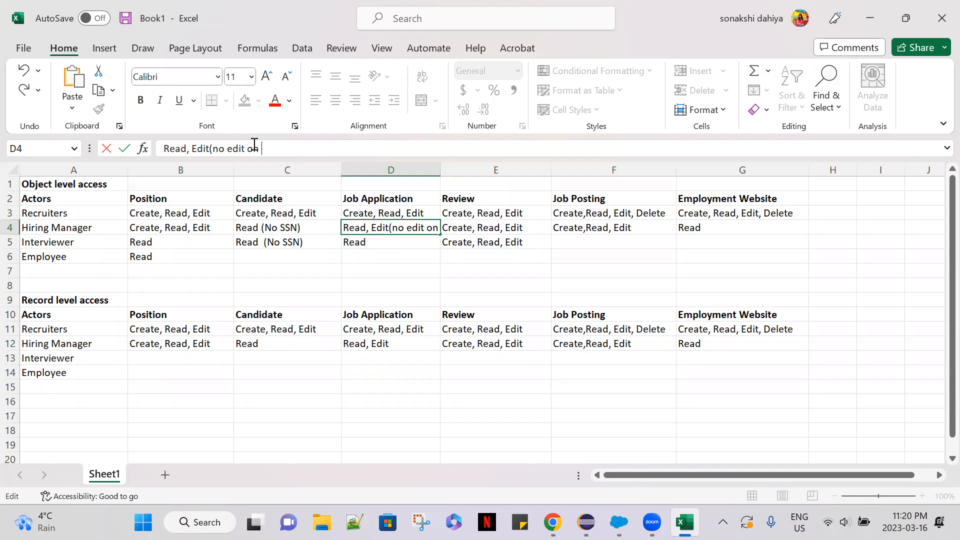
text(Can)
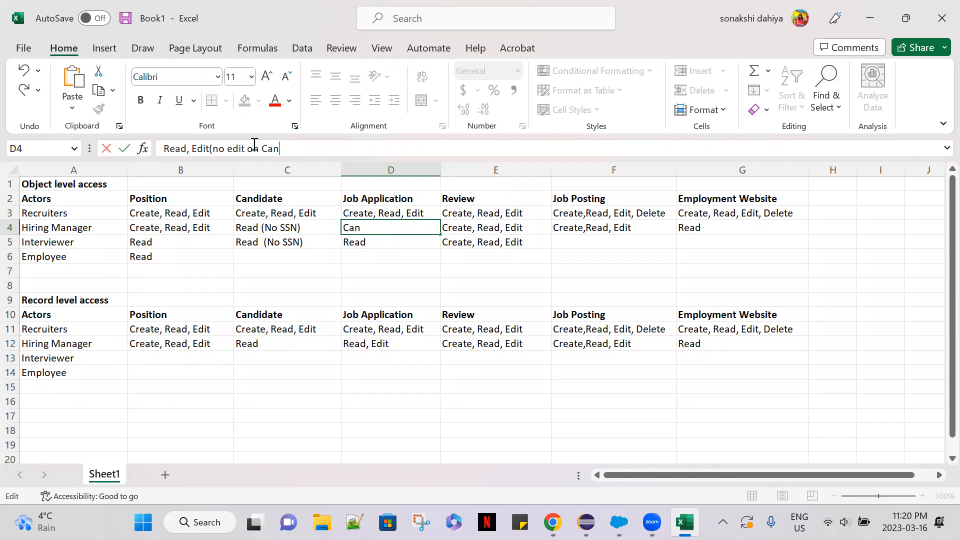
text(didate and position))
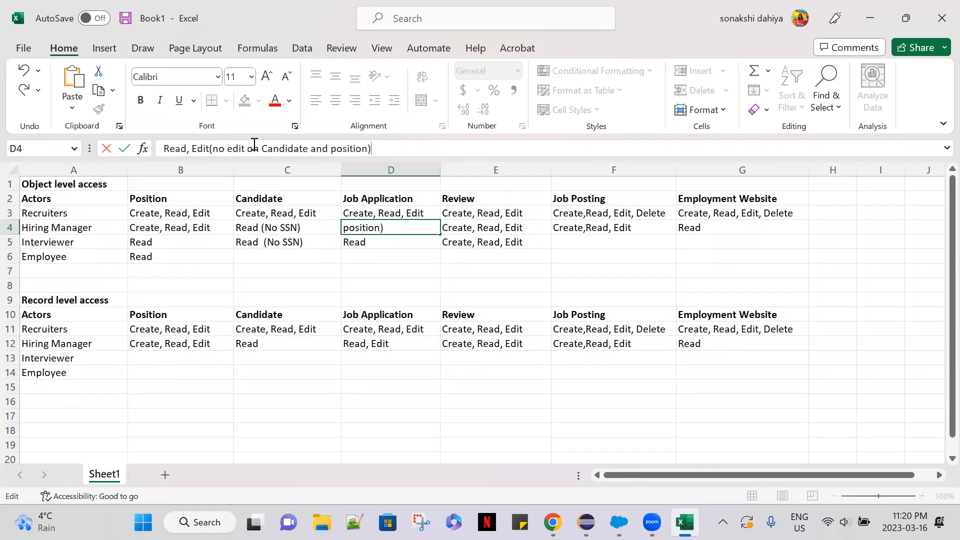
click(385, 261)
Widen column D to show more of the Job Application permission text.
click(387, 170)
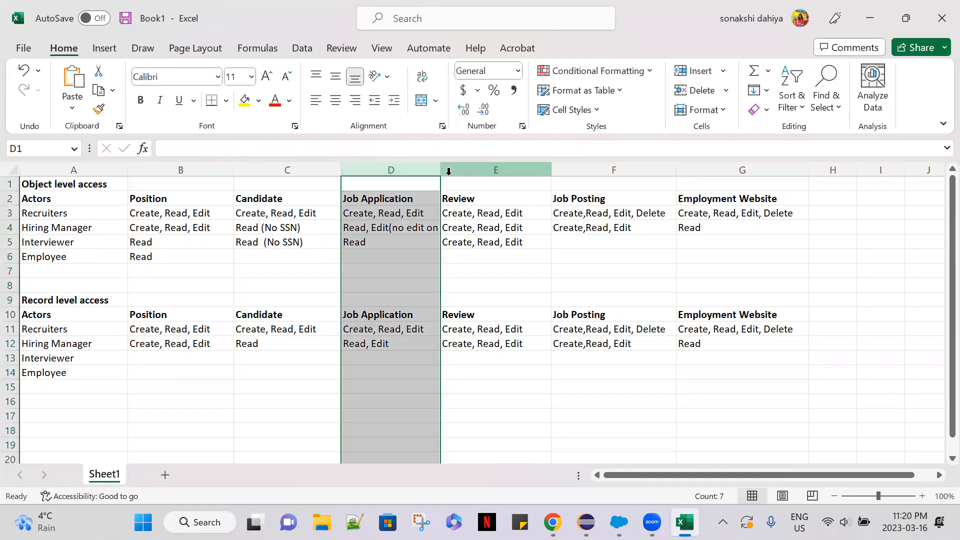
drag(440, 170, 493, 172)
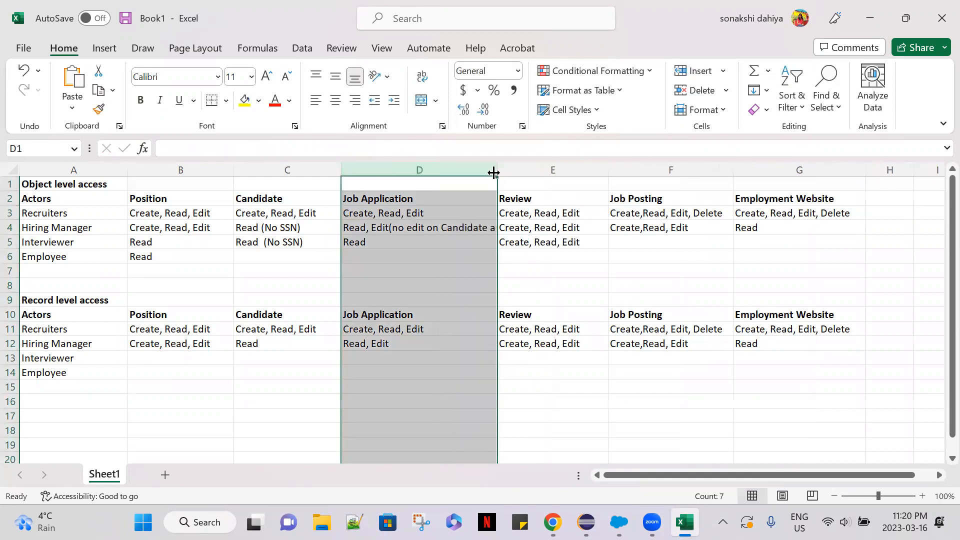
click(446, 265)
click(418, 229)
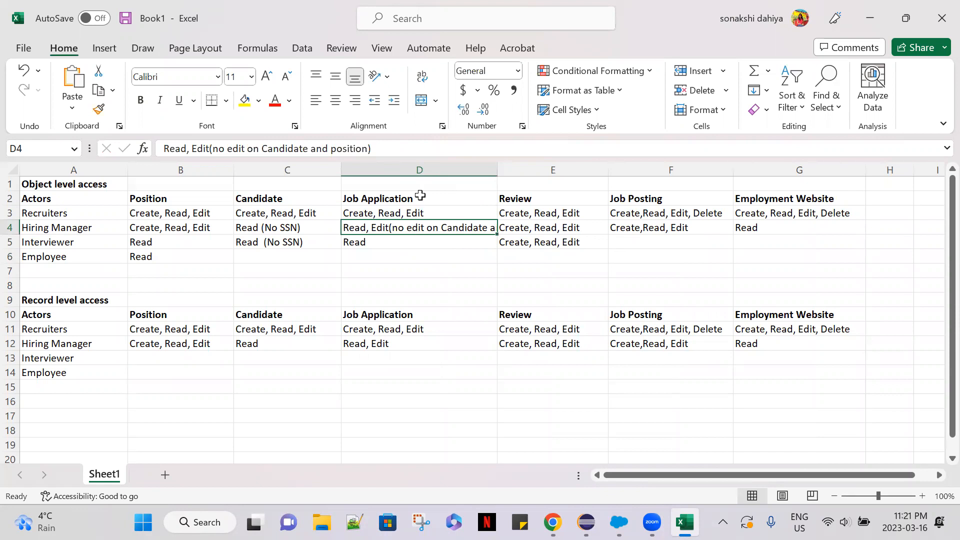
click(435, 102)
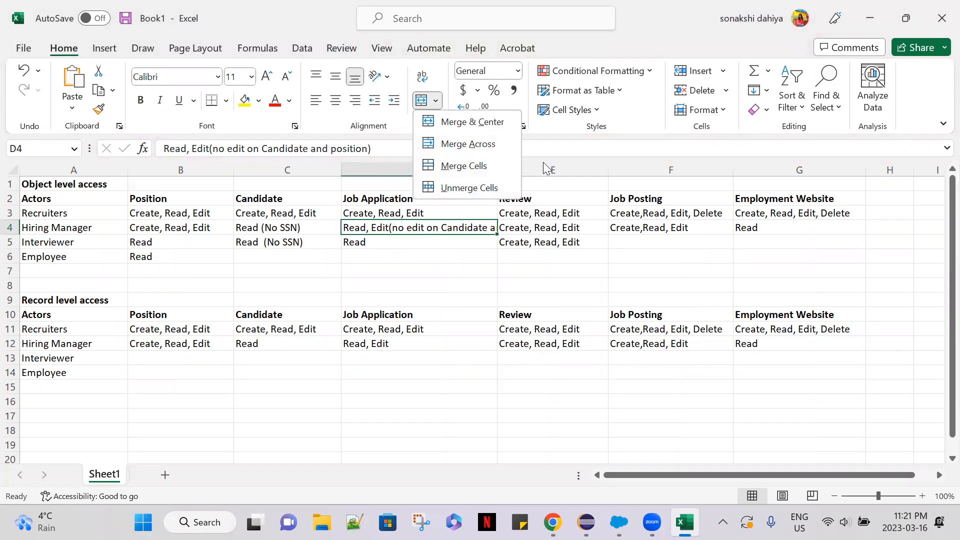
click(585, 159)
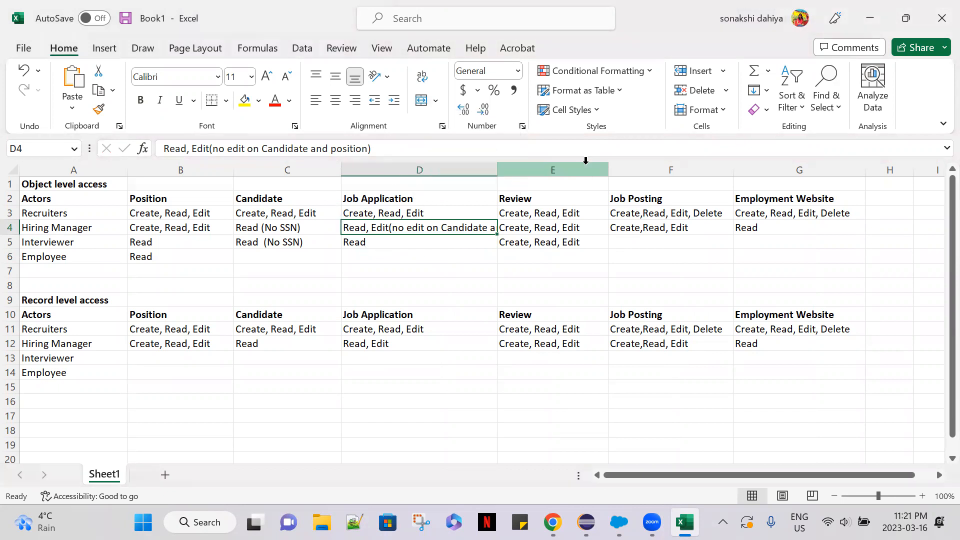
right_click(434, 227)
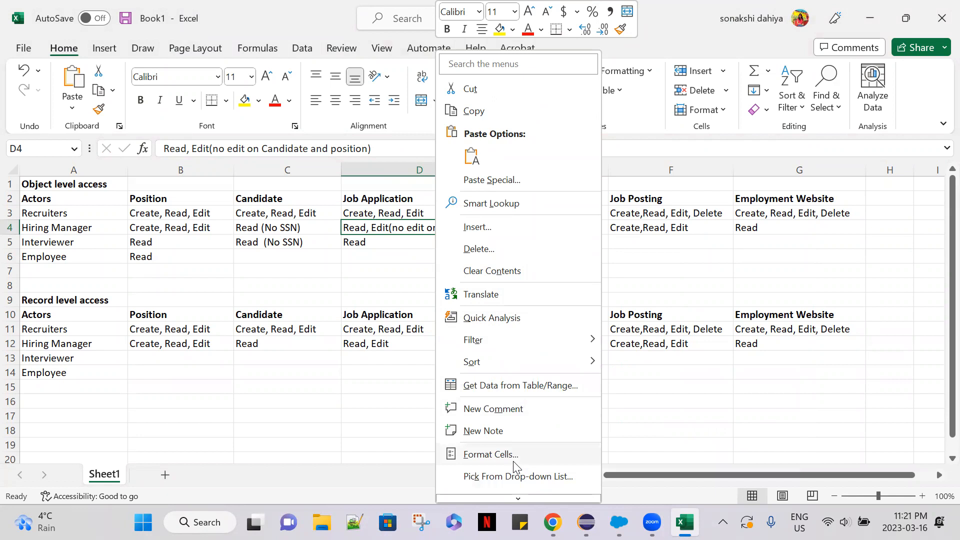
key(Escape)
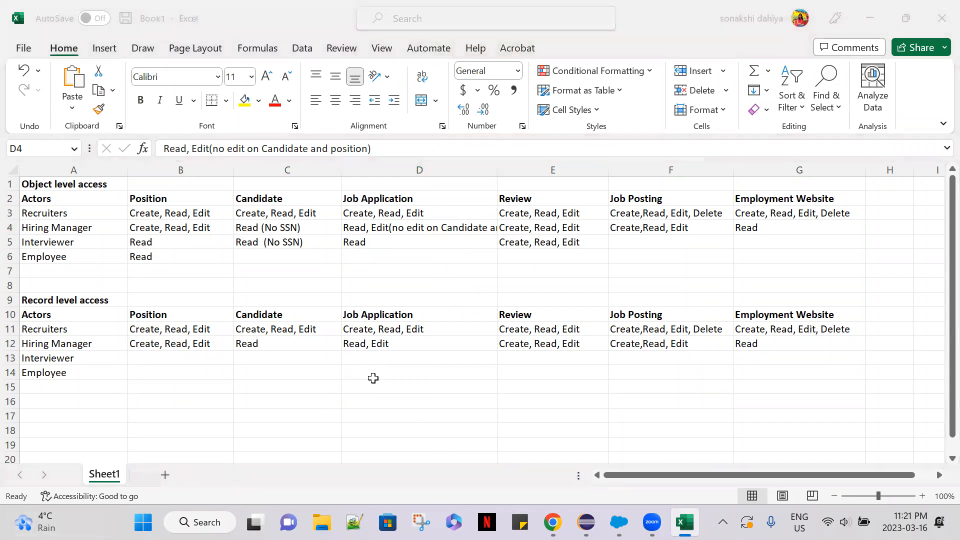
click(549, 225)
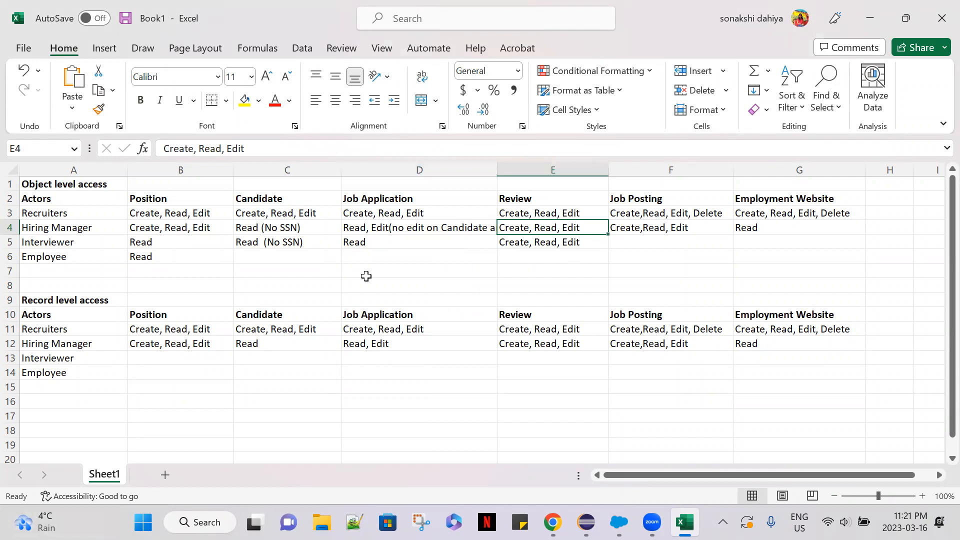
click(110, 241)
click(150, 241)
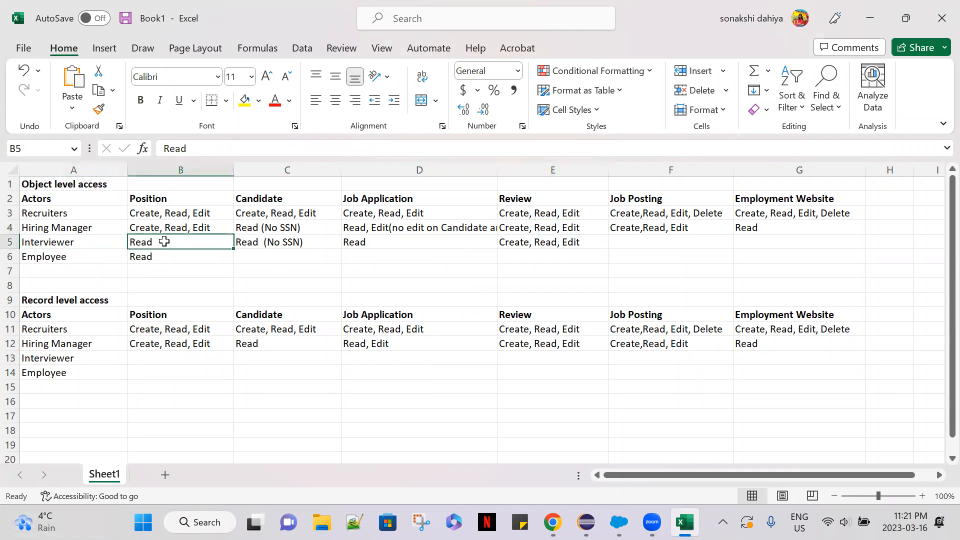
click(398, 244)
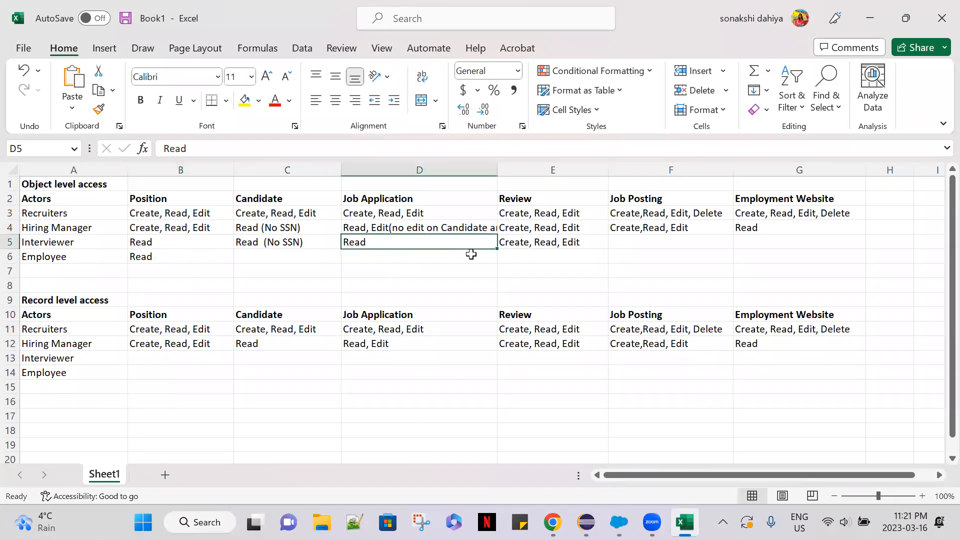
click(528, 244)
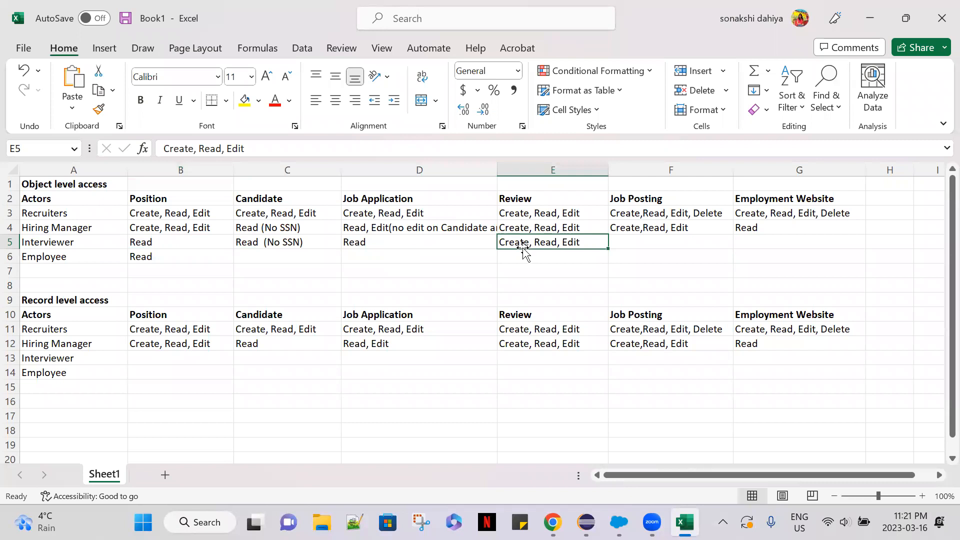
Extend the Interviewer's object level Position permission in B5 to "Read (No minpay &maxpay)".
click(163, 241)
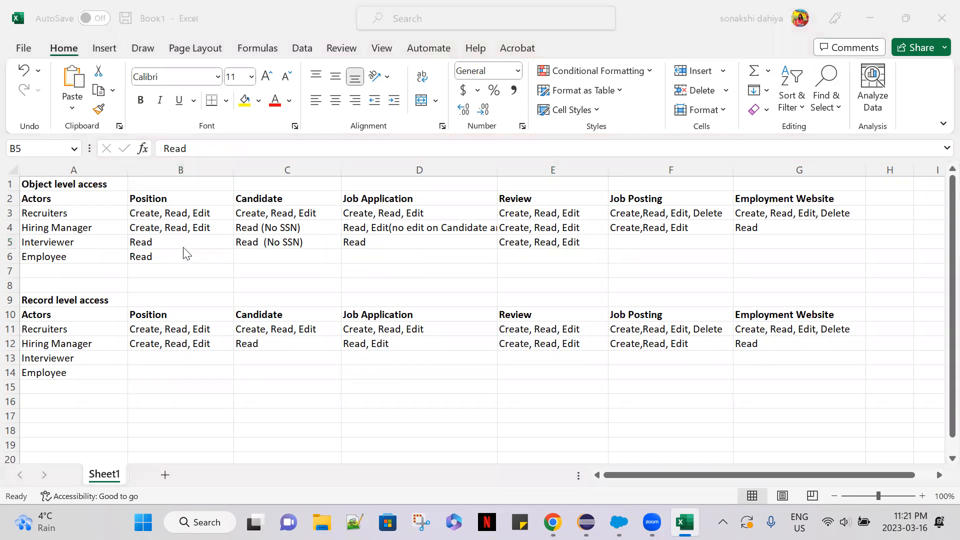
click(185, 242)
click(207, 154)
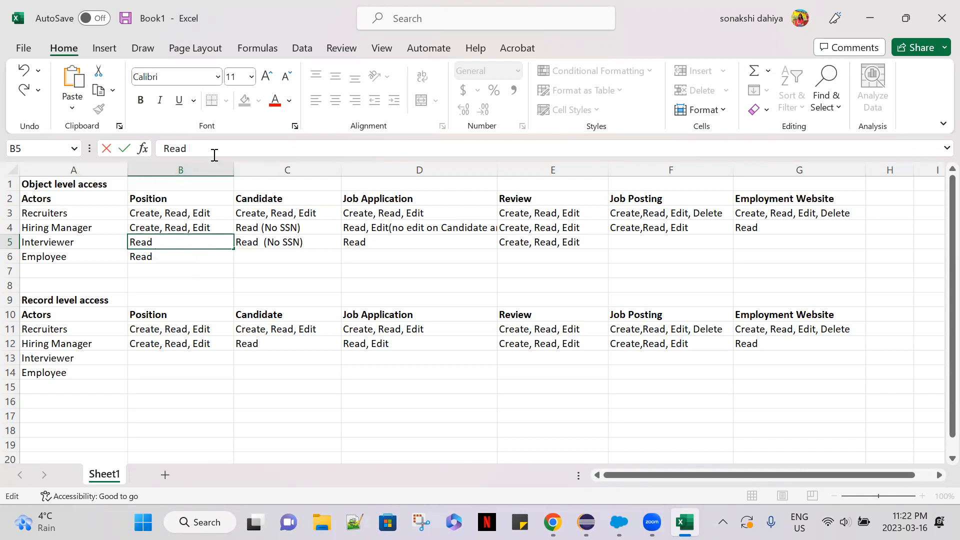
text(()
text(No)
text( Nim)
key(BackSpace)
key(BackSpace)
key(BackSpace)
text(minpay &)
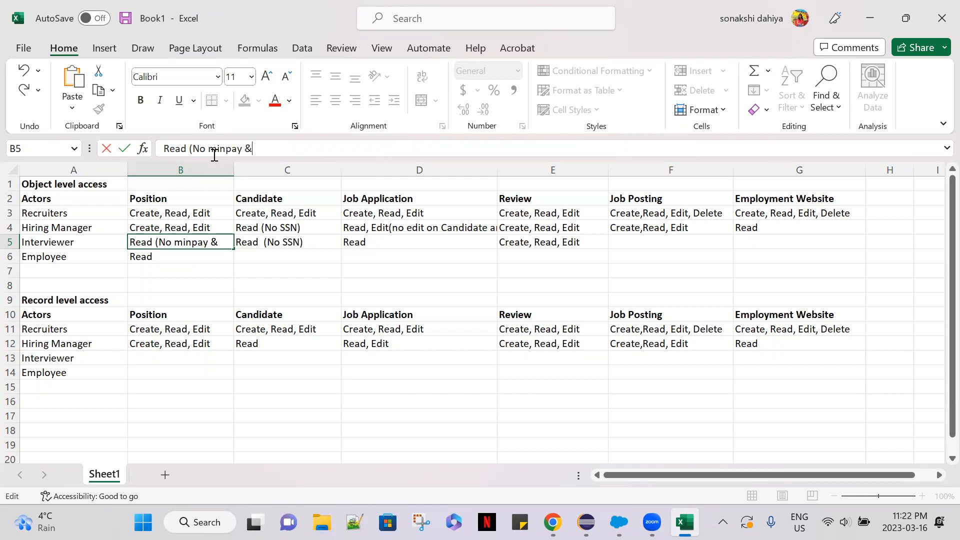
text(maxp)
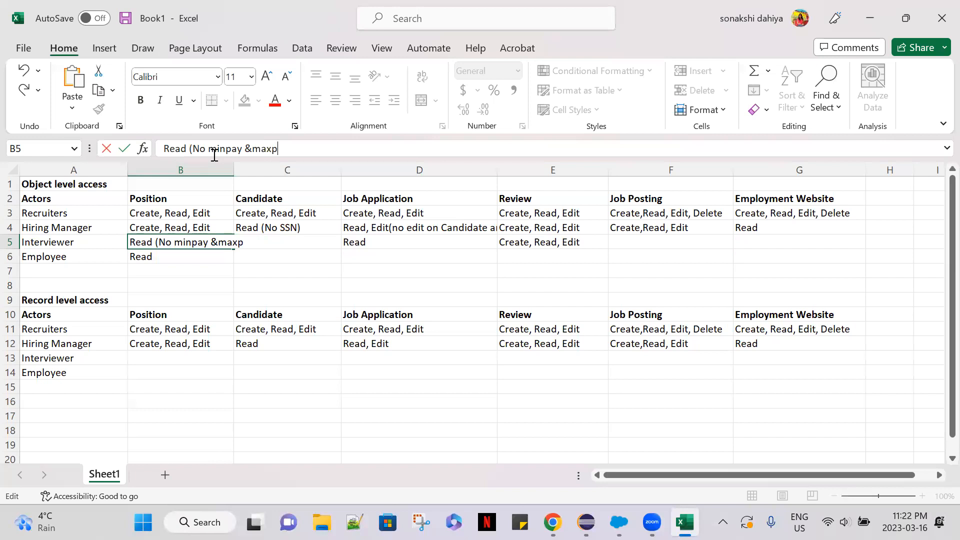
text(ay))
Copy the "(No minpay &maxpay)" restriction from B5 onto the end of the Employee's Position permission in B6.
drag(299, 153, 189, 149)
key(ctrl+c)
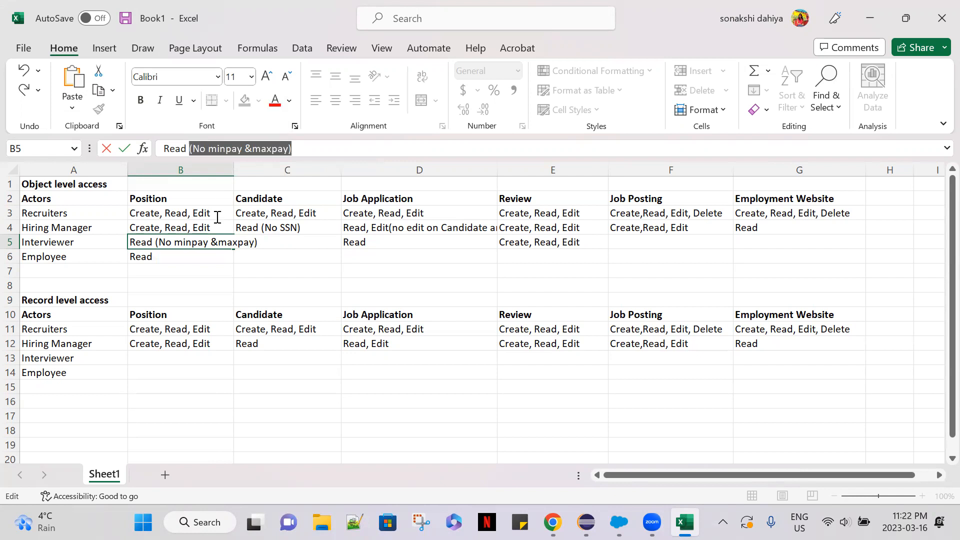
click(173, 256)
click(212, 148)
key(ctrl+v)
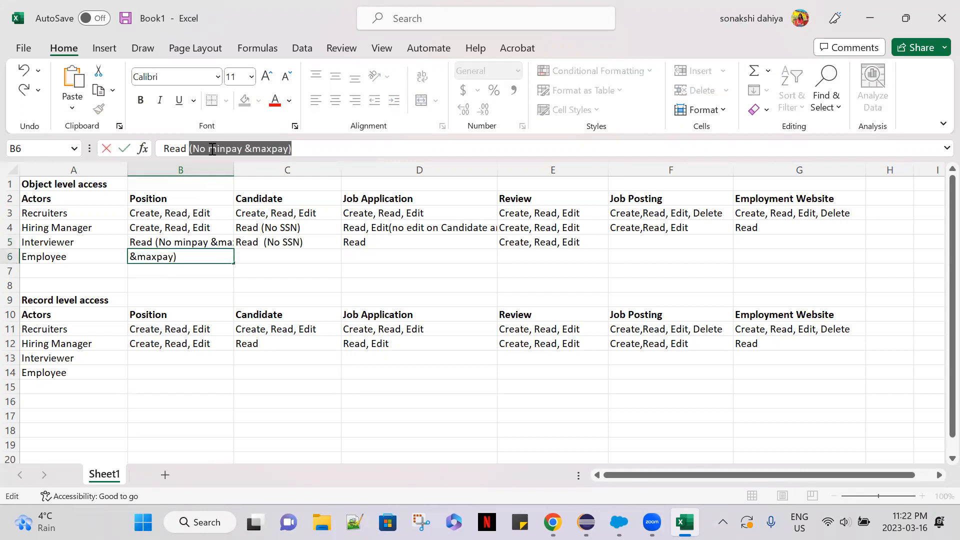
click(304, 282)
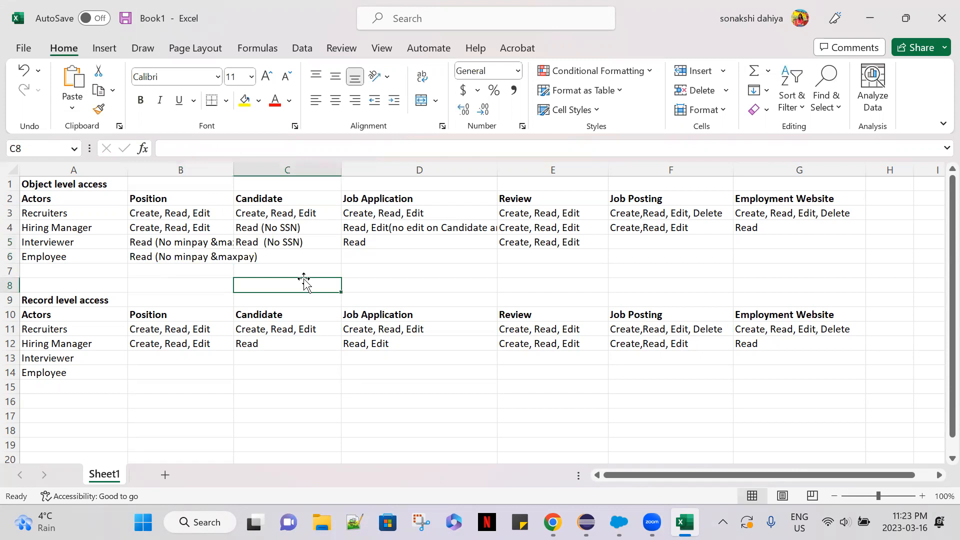
Widen column B so the full Position permission text with the pay restriction fits.
click(219, 169)
drag(233, 168, 277, 168)
click(236, 286)
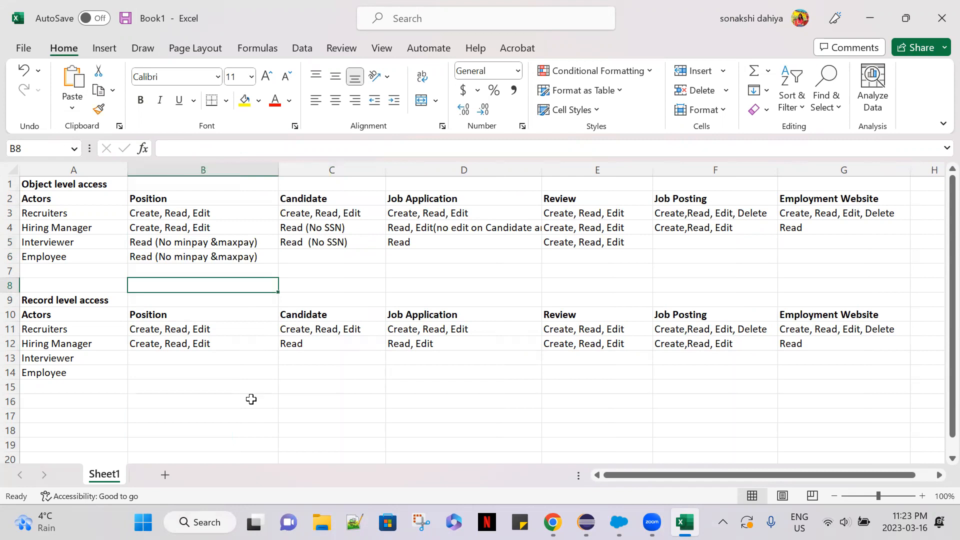
click(17, 497)
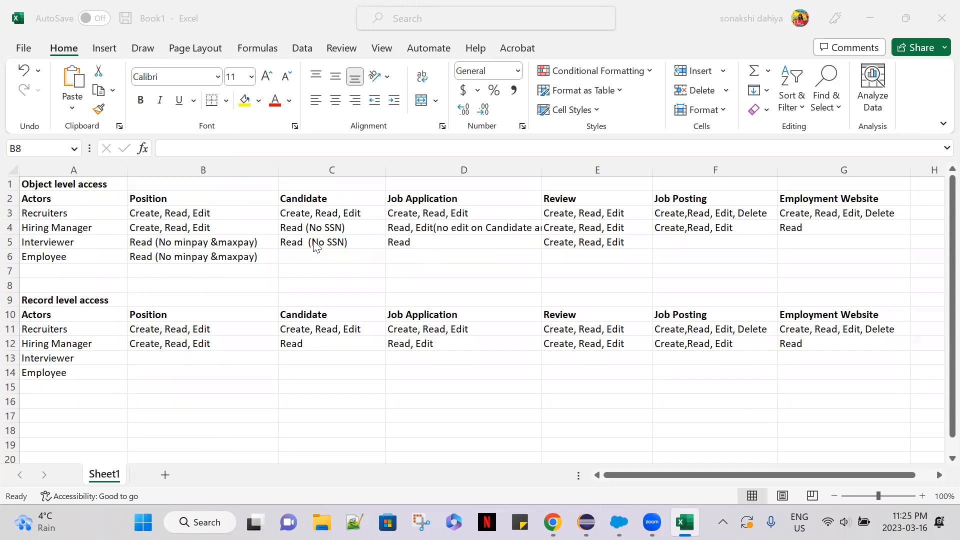
click(341, 245)
click(341, 245)
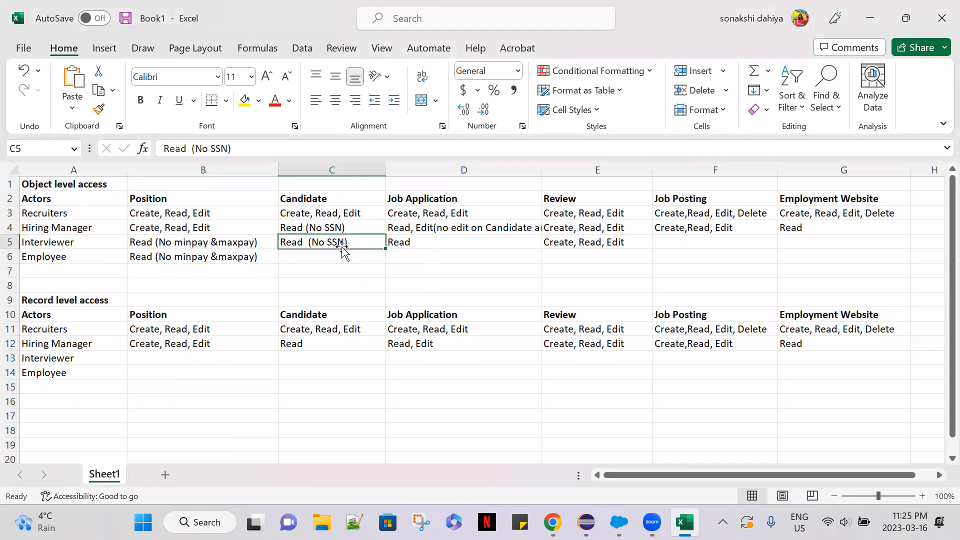
click(342, 254)
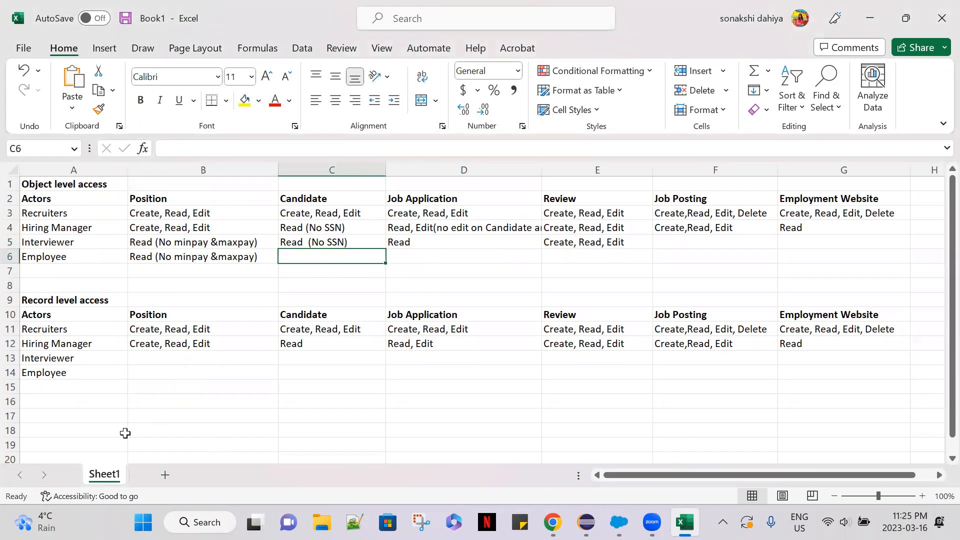
click(162, 376)
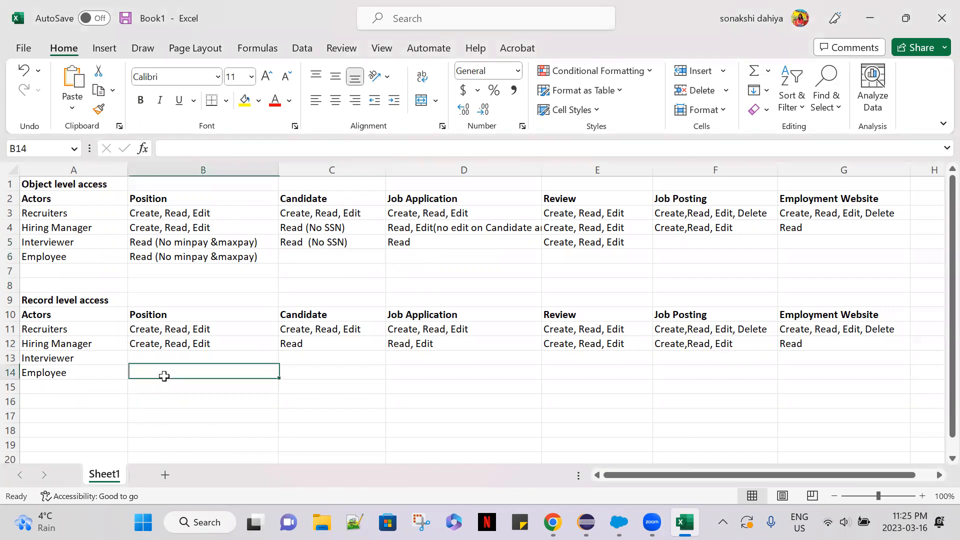
click(89, 302)
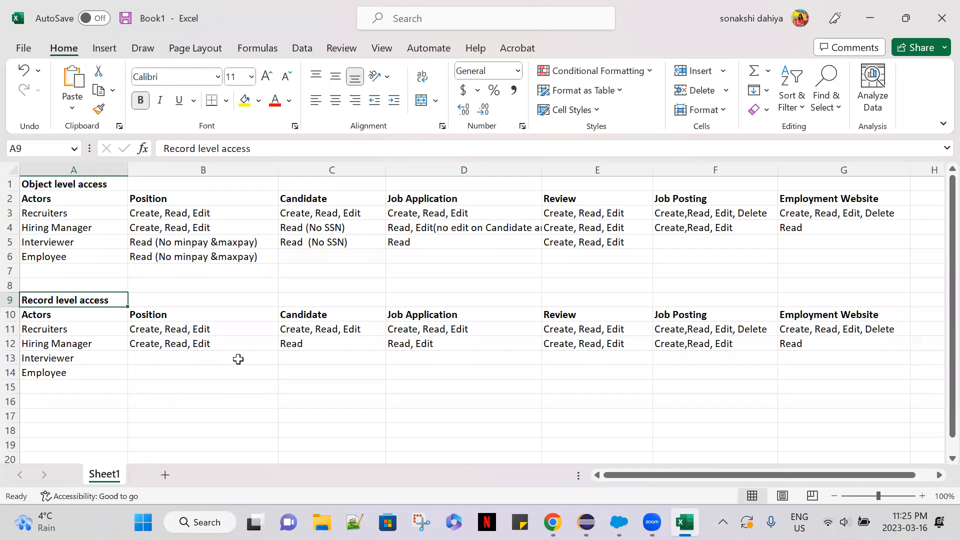
Clear the Hiring Manager's record level Position and Candidate permissions in B12 and C12.
click(232, 344)
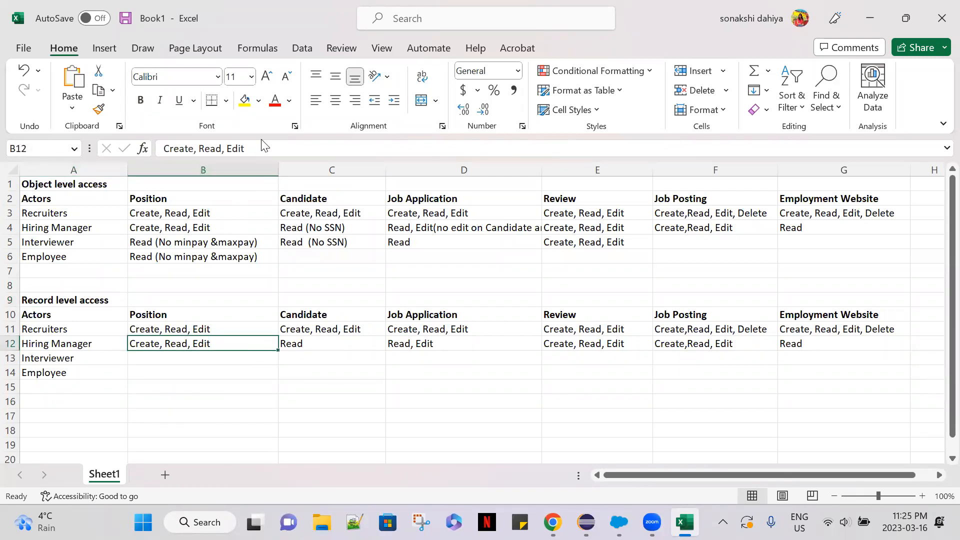
drag(249, 148, 119, 150)
key(Delete)
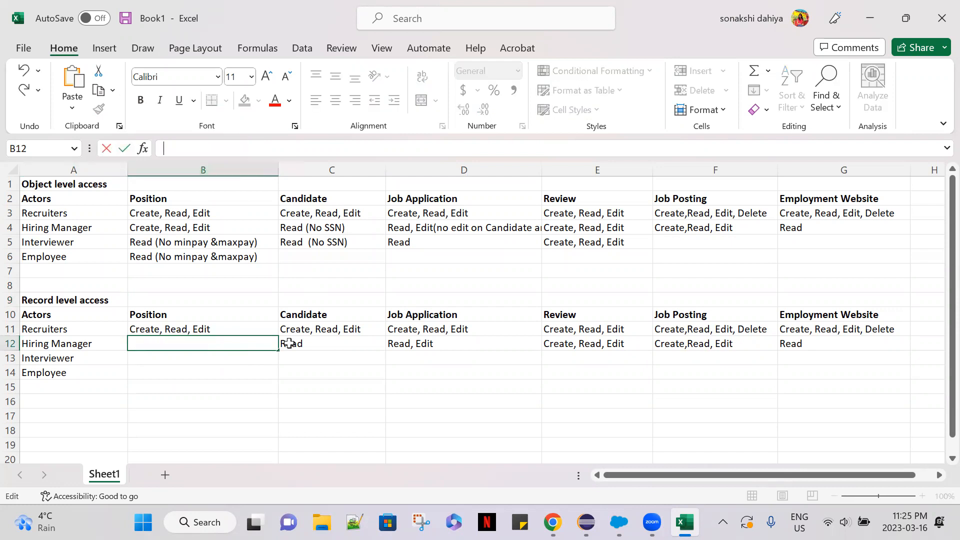
click(314, 342)
key(Delete)
Clear the Recruiters' record level Candidate permission in C11 and both record level Job Application permissions in D11 and D12.
click(334, 330)
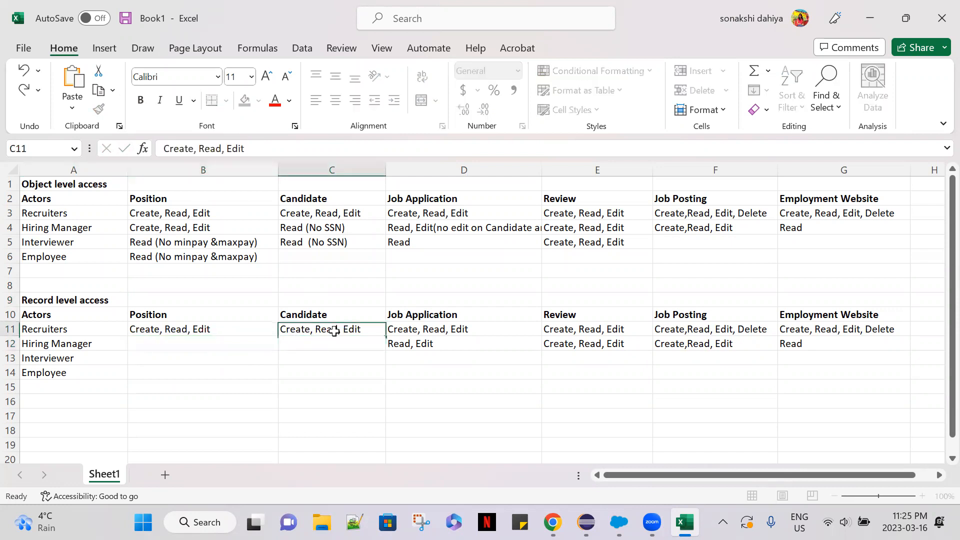
key(Delete)
click(430, 330)
key(Delete)
click(462, 344)
key(BackSpace)
Clear the record level Review and Job Posting permissions of the Recruiters and Hiring Manager in E11:F12.
click(575, 333)
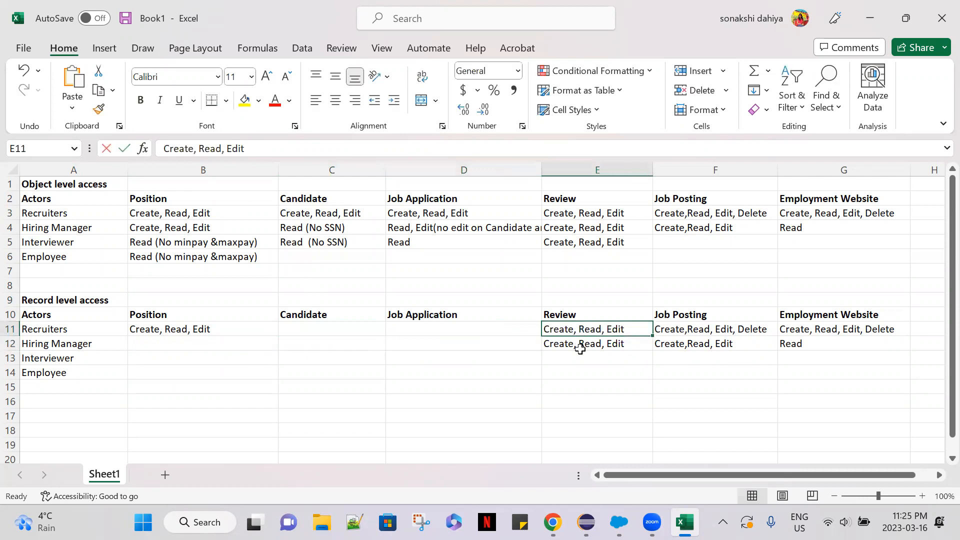
key(BackSpace)
click(578, 343)
key(BackSpace)
click(692, 330)
key(BackSpace)
click(692, 344)
key(BackSpace)
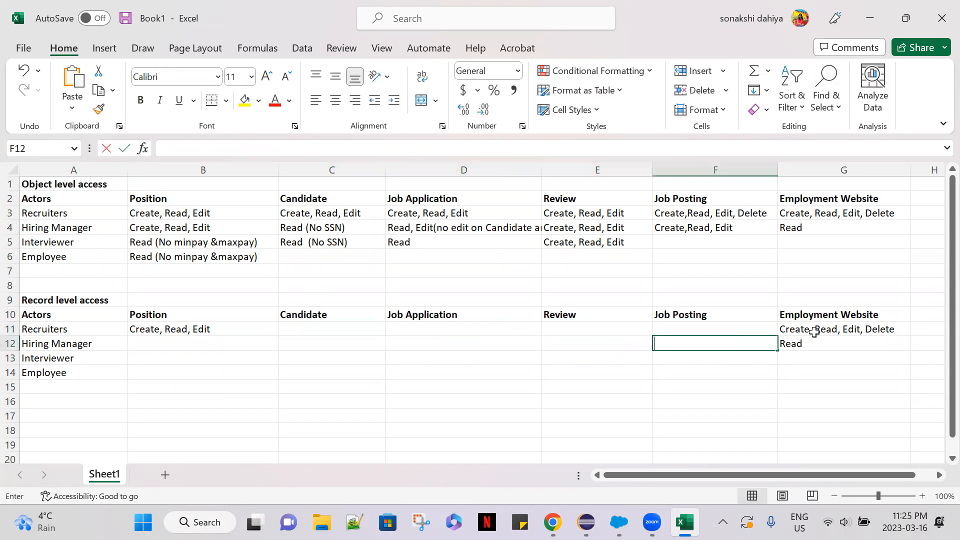
Clear the record level Employment Website permissions of the Recruiters and Hiring Manager in G11 and G12.
click(814, 329)
key(BackSpace)
click(807, 343)
key(BackSpace)
click(498, 360)
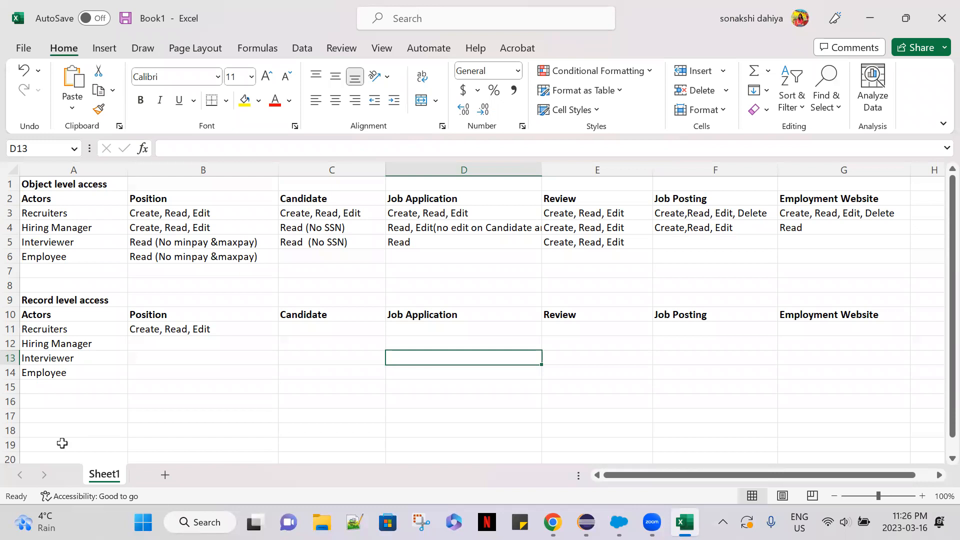
Examine the Interviewer's row in the object level access matrix, especially the Review permission in E5.
key(alt+Tab)
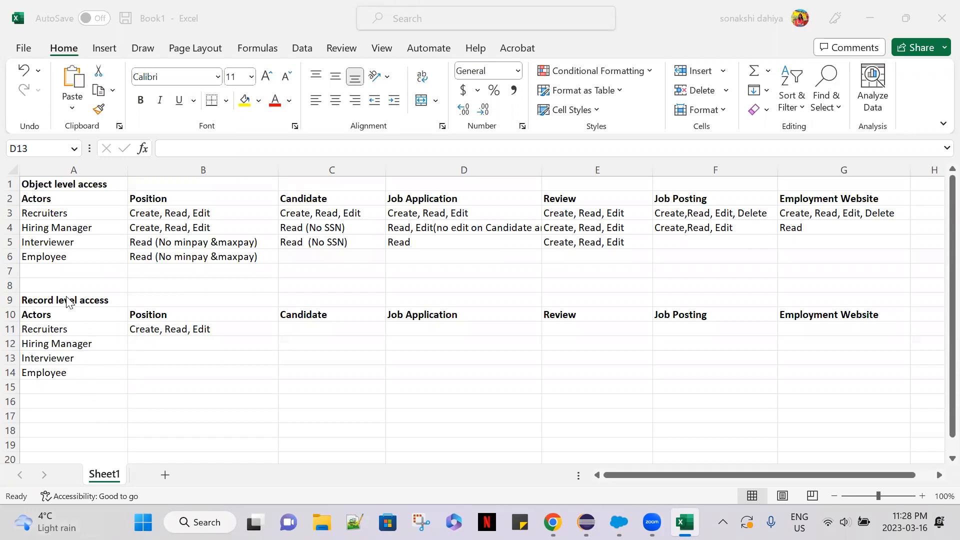
click(38, 184)
click(79, 183)
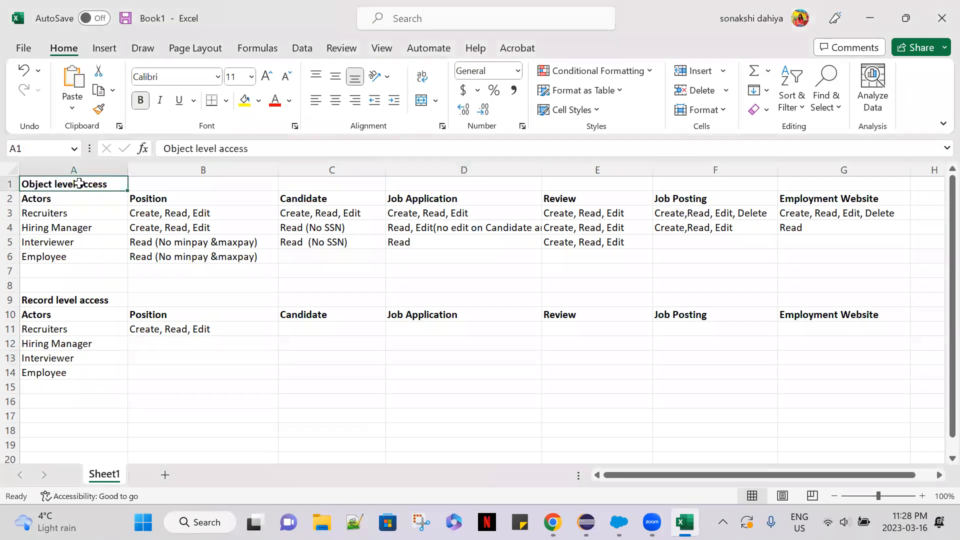
click(73, 241)
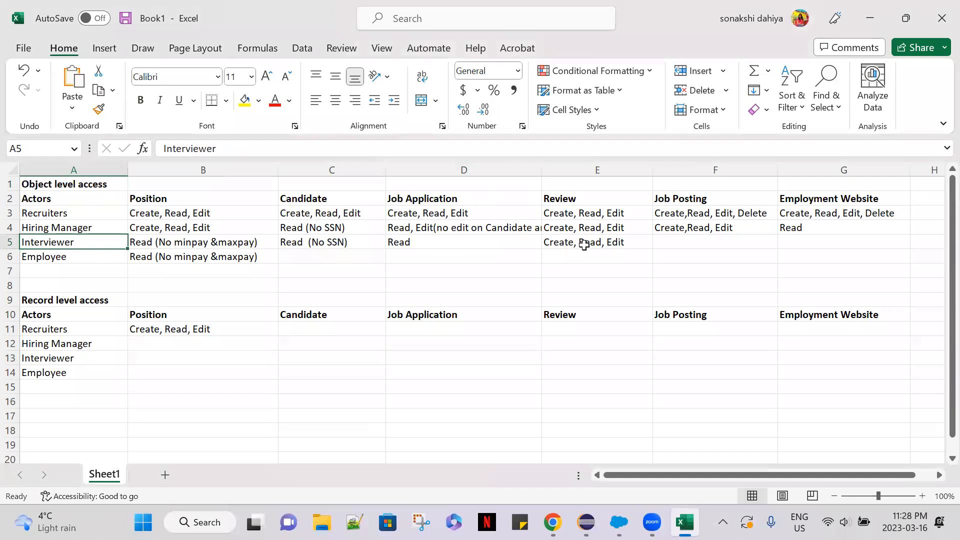
click(623, 241)
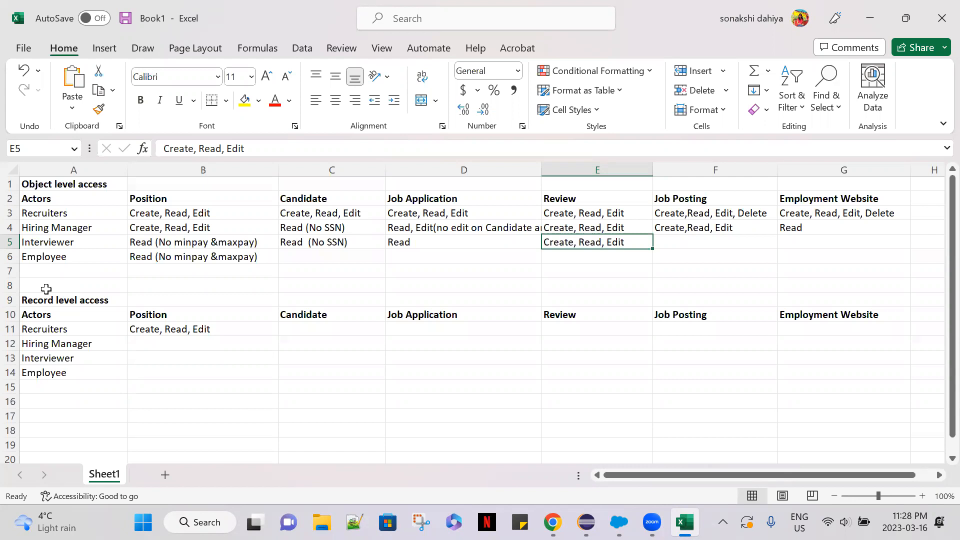
click(94, 243)
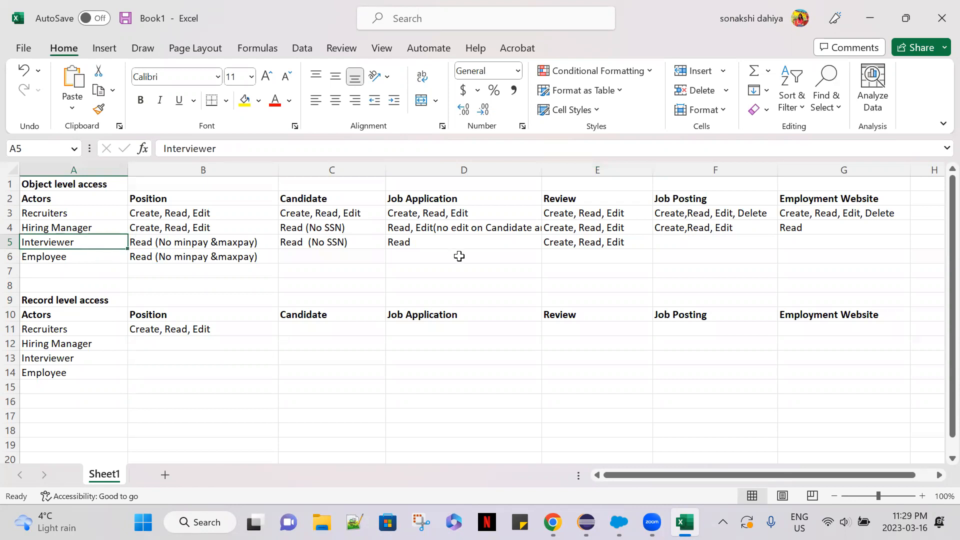
click(633, 241)
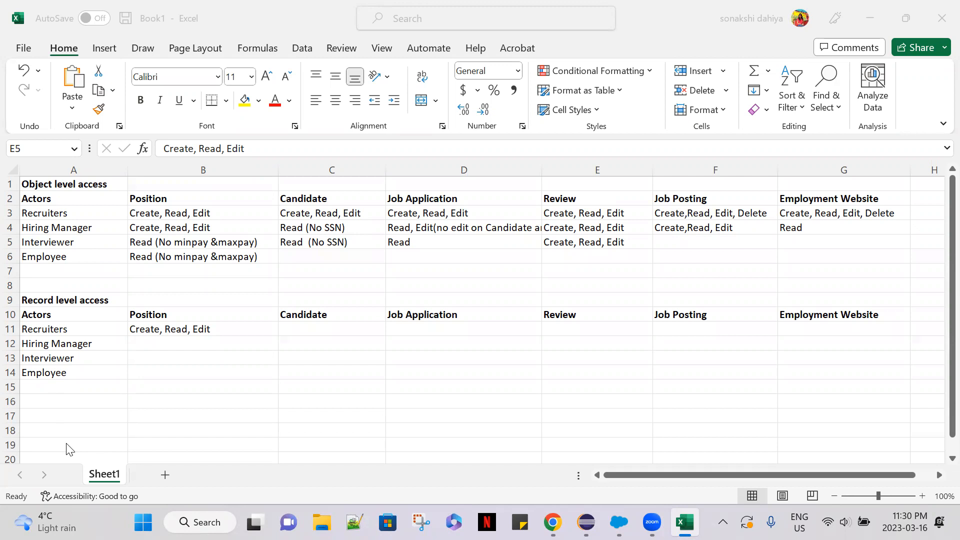
click(210, 390)
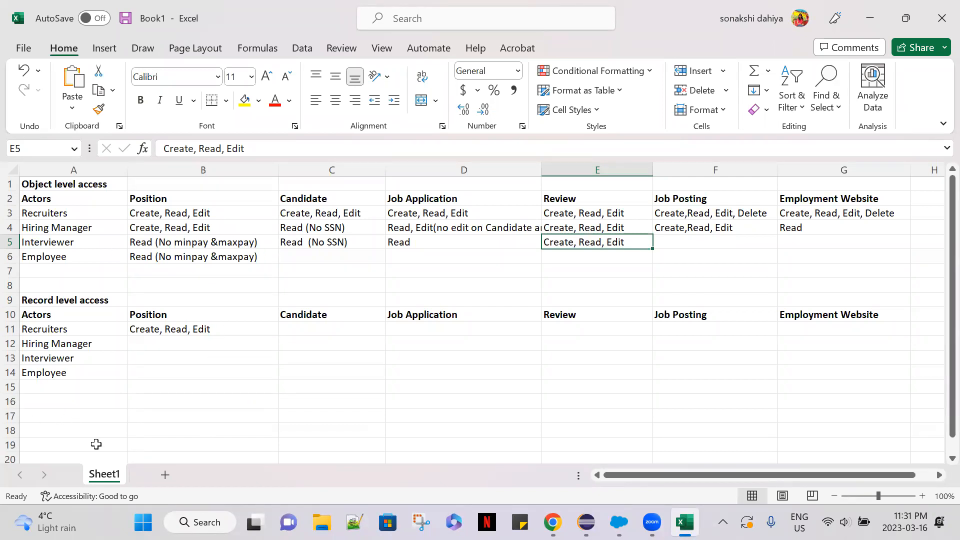
key(alt+Tab)
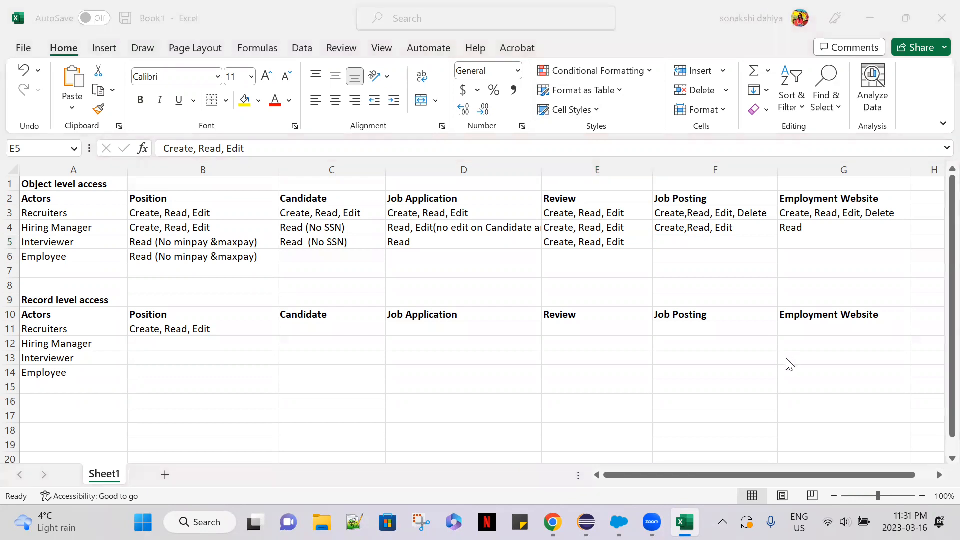
click(786, 358)
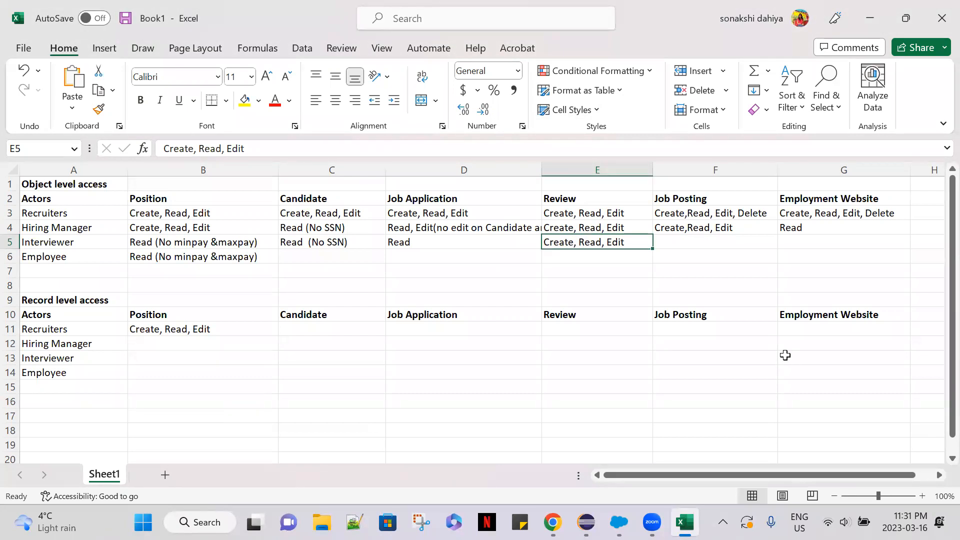